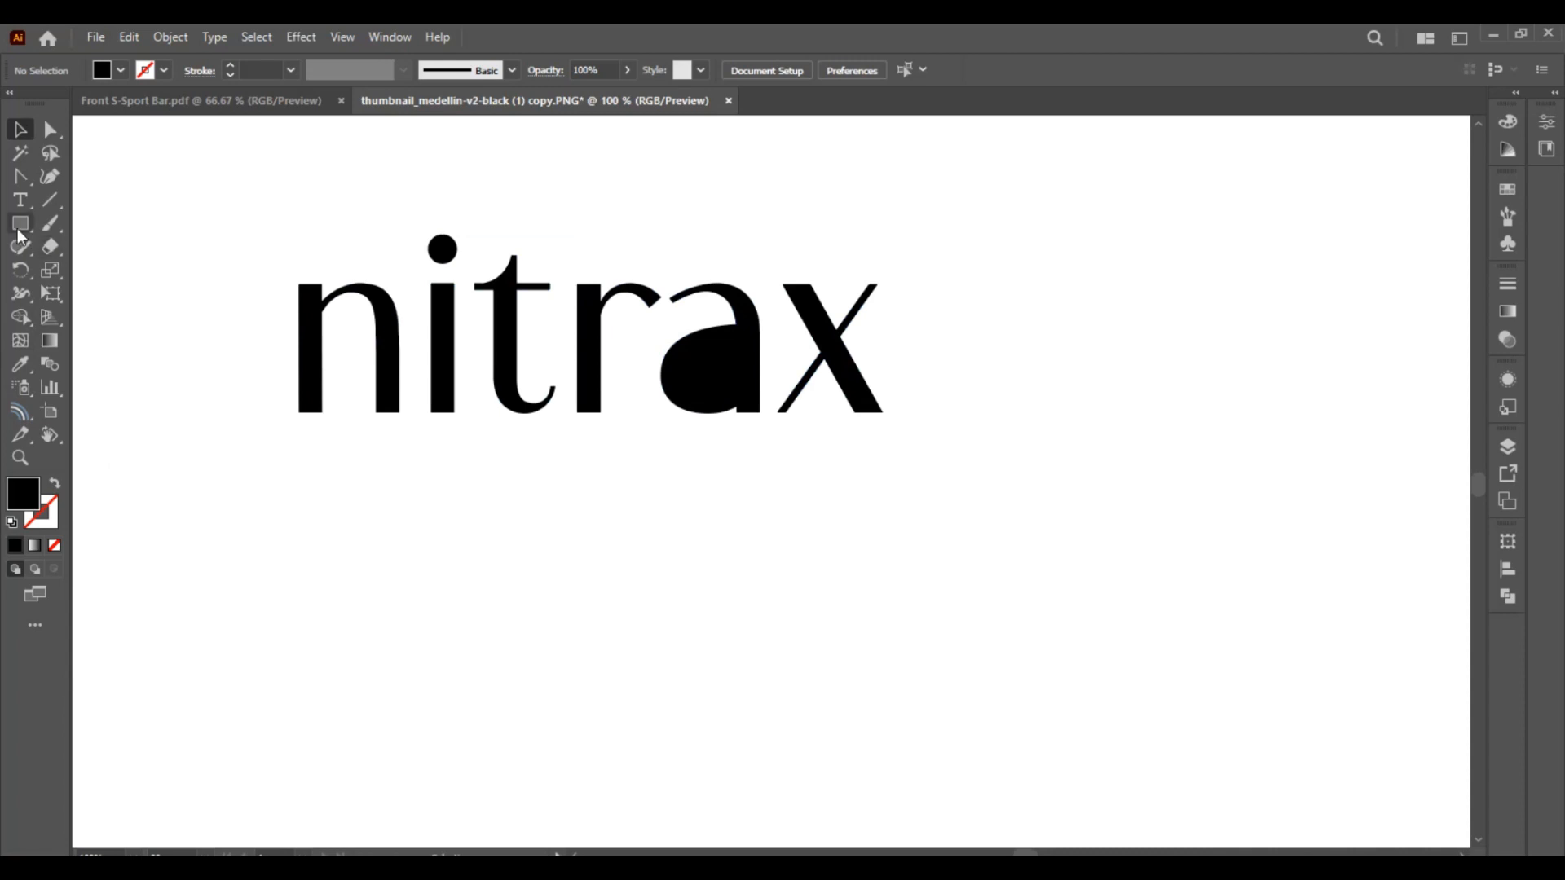
Draw a closed leaf outline below the nitrax wordmark with the Pencil tool, using Smooth fidelity and closing paths within 15 pixels
{"action": "left_click", "coordinate": [19, 225]}
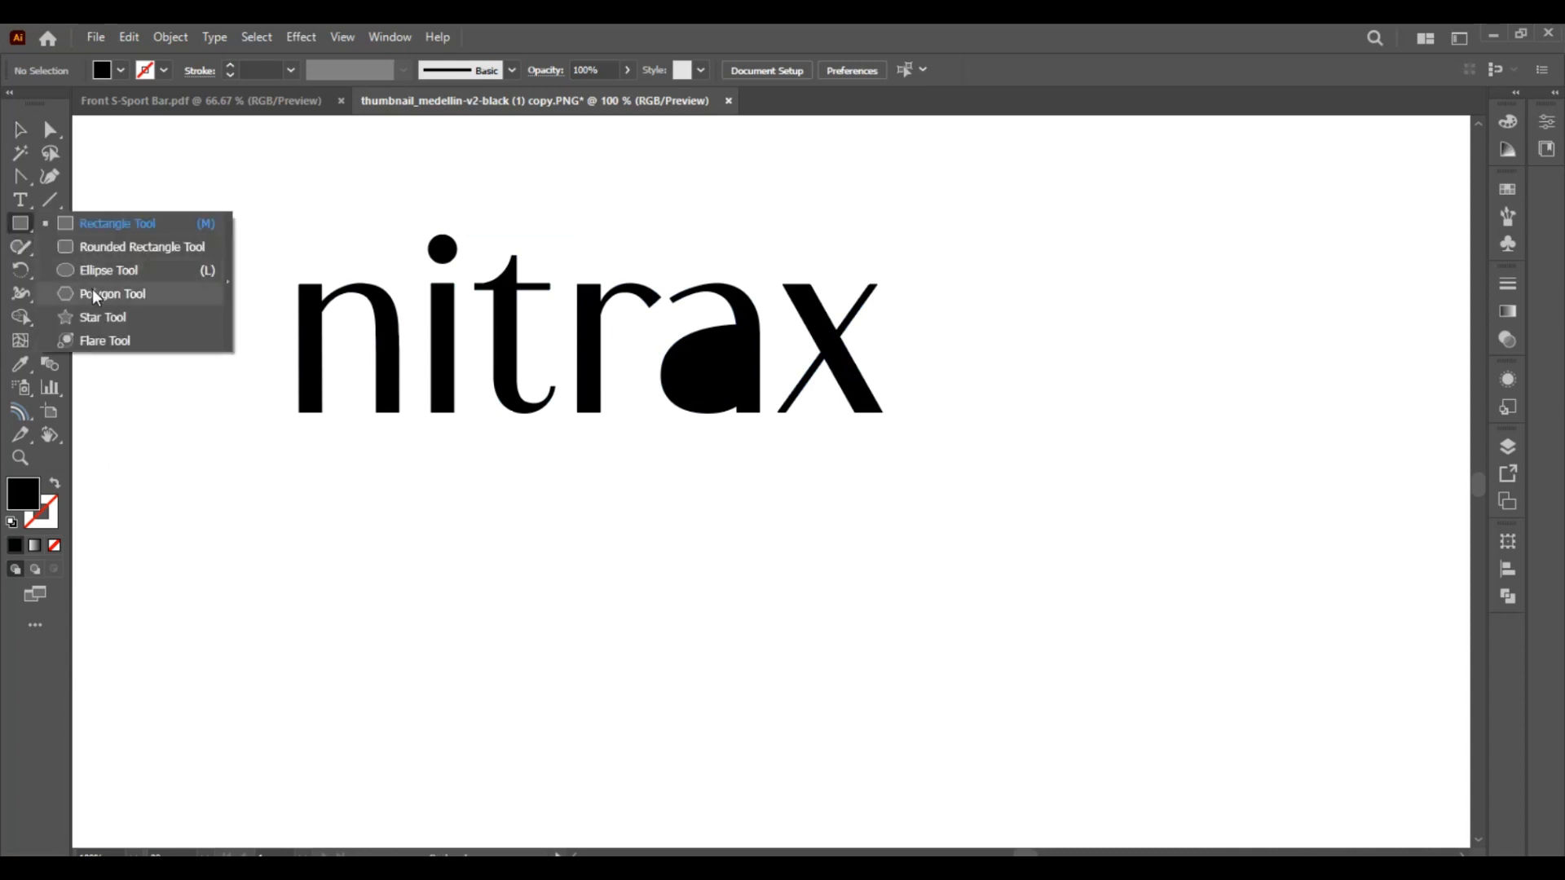
{"action": "left_click", "coordinate": [21, 254]}
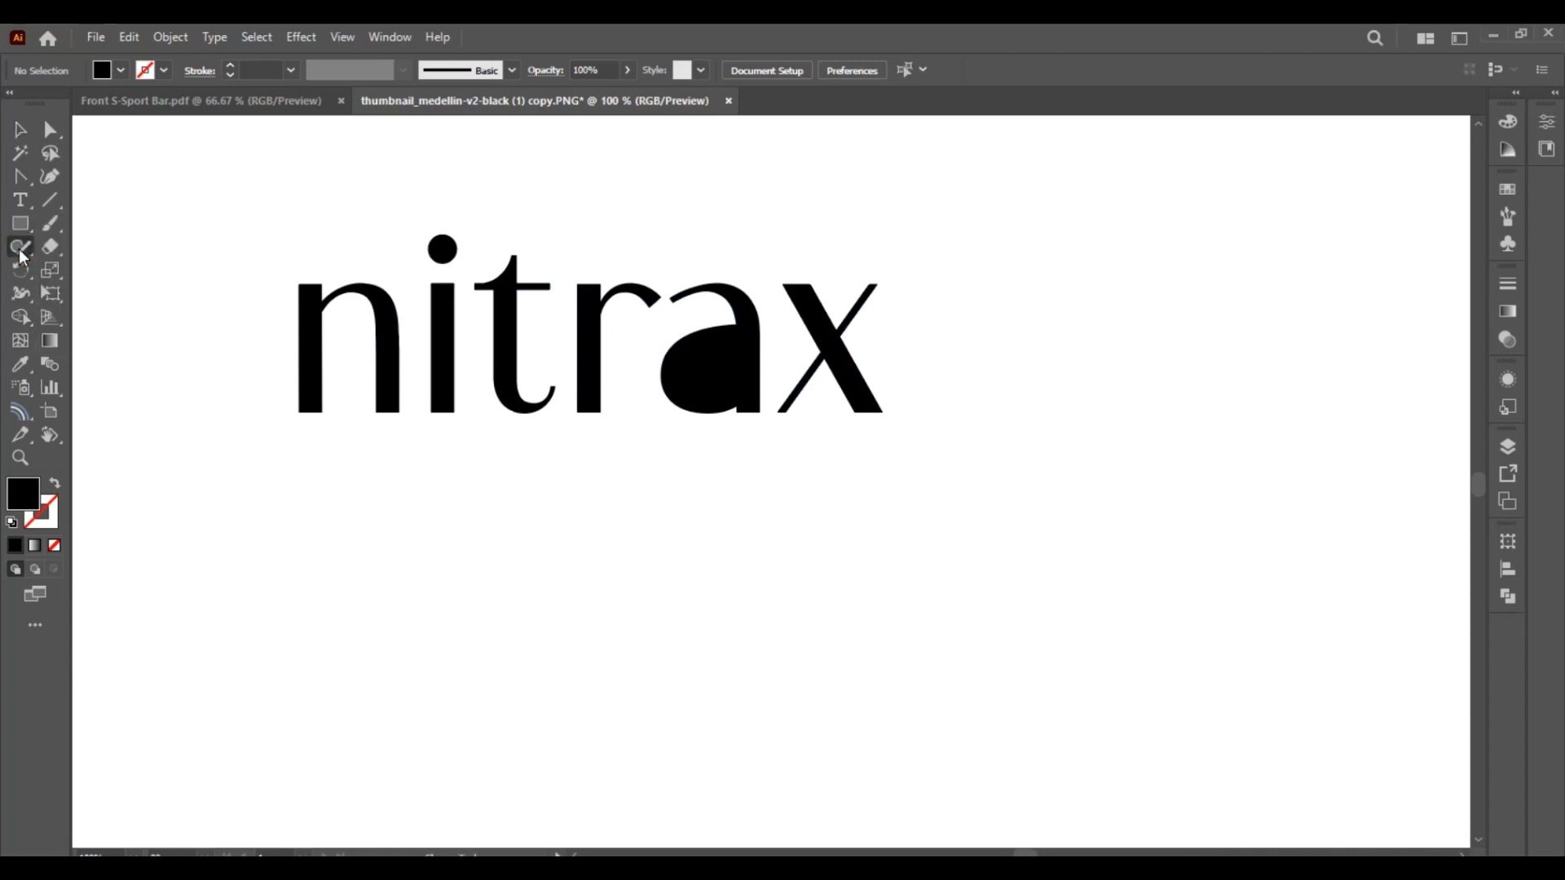
{"action": "left_click_drag", "start_coordinate": [20, 257], "coordinate": [52, 245]}
{"action": "left_click", "coordinate": [57, 486]}
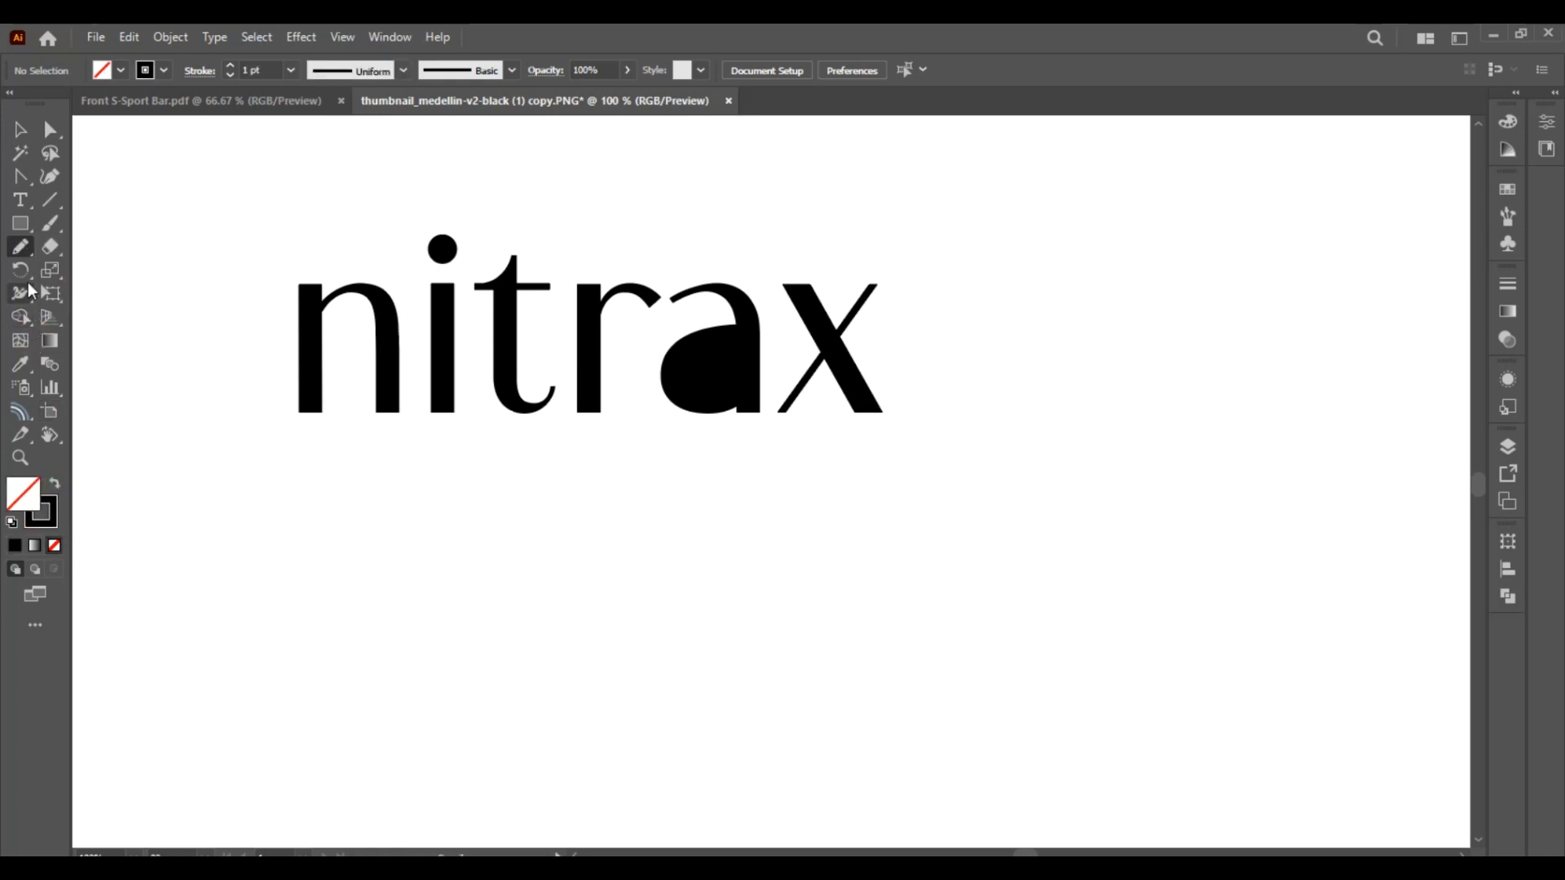
{"action": "double_click", "coordinate": [23, 252]}
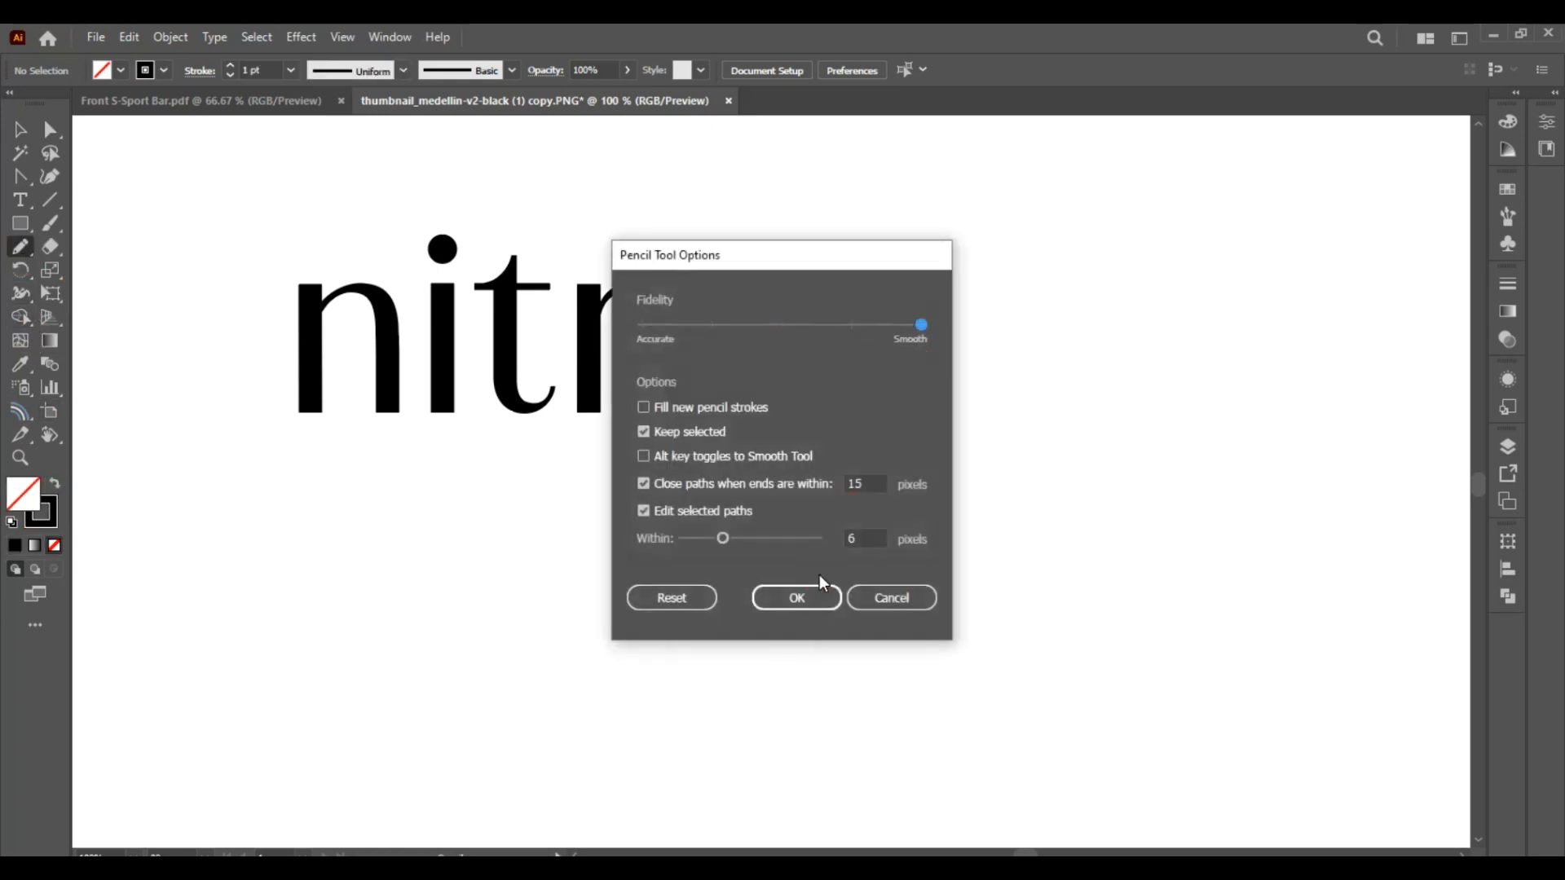
{"action": "left_click", "coordinate": [825, 599]}
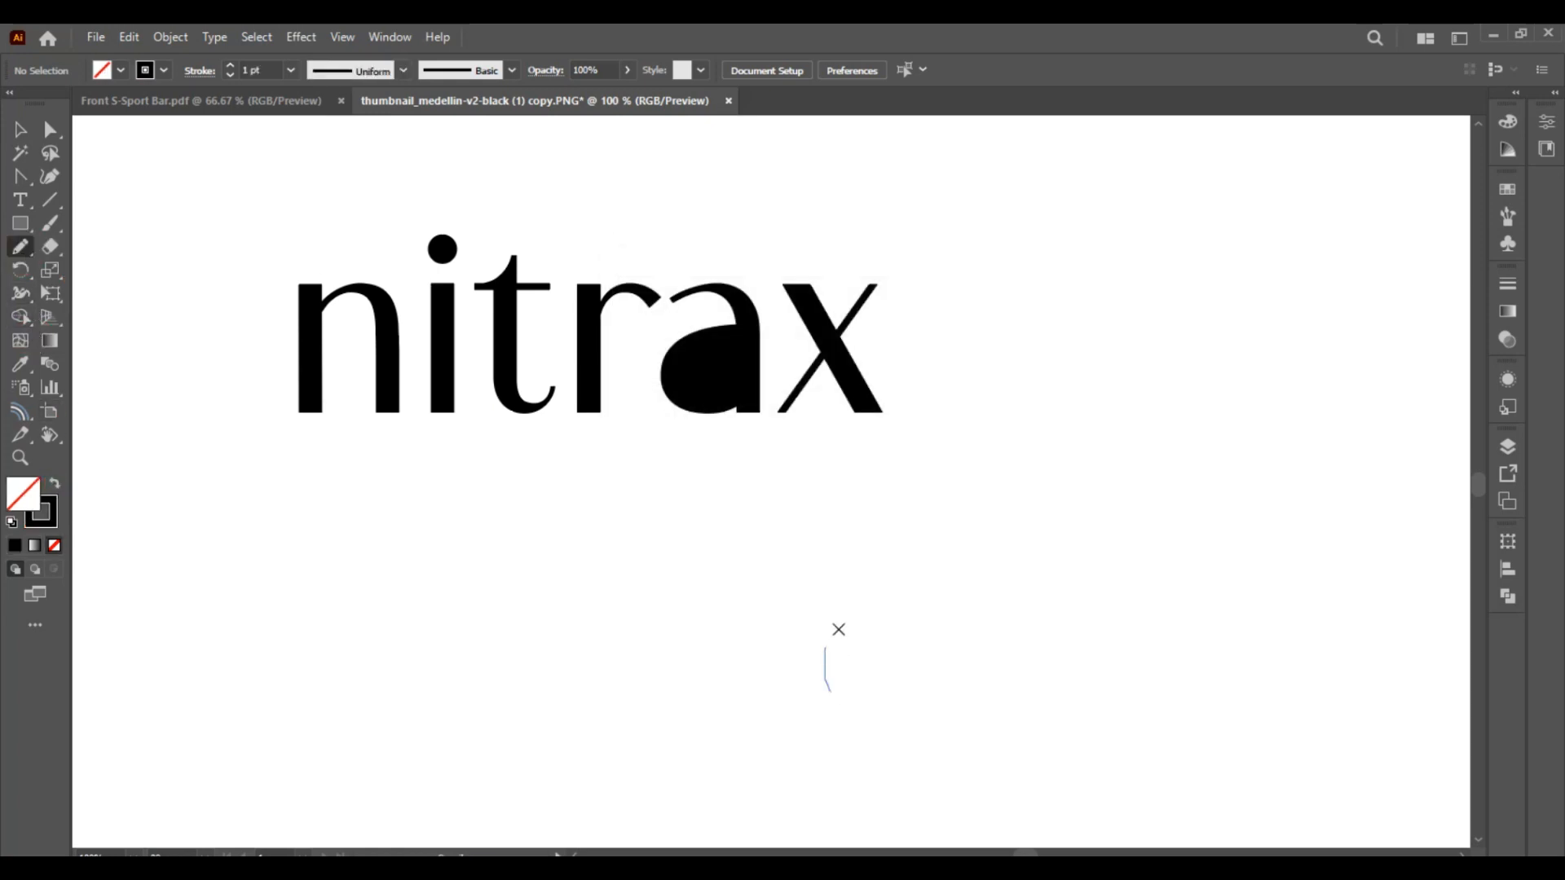
{"action": "left_click_drag", "start_coordinate": [1030, 508], "coordinate": [1025, 495]}
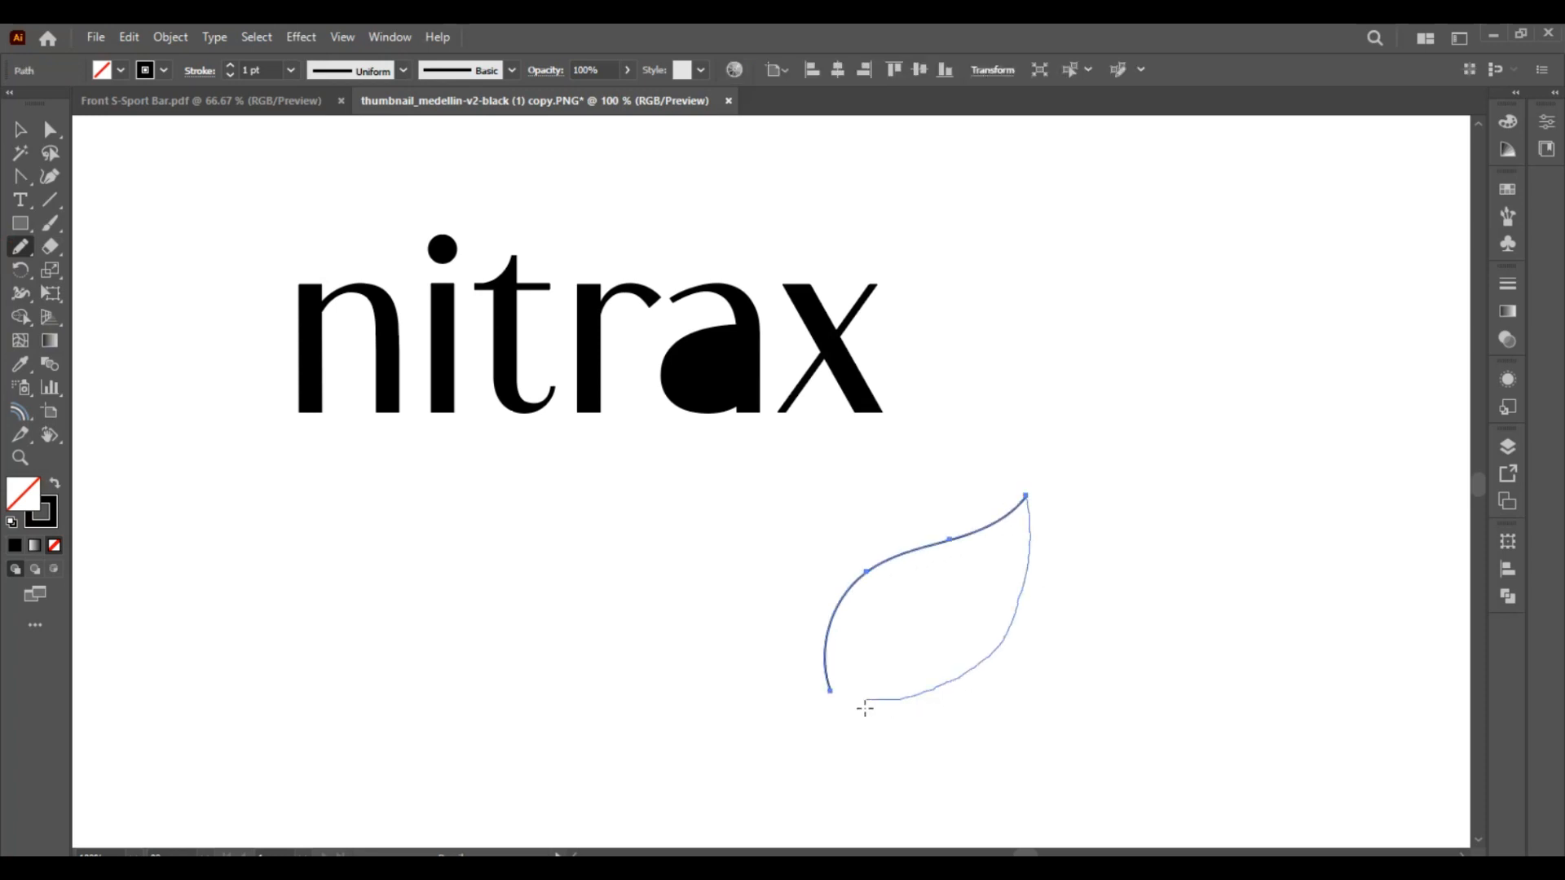
{"action": "left_click_drag", "start_coordinate": [865, 708], "coordinate": [833, 699]}
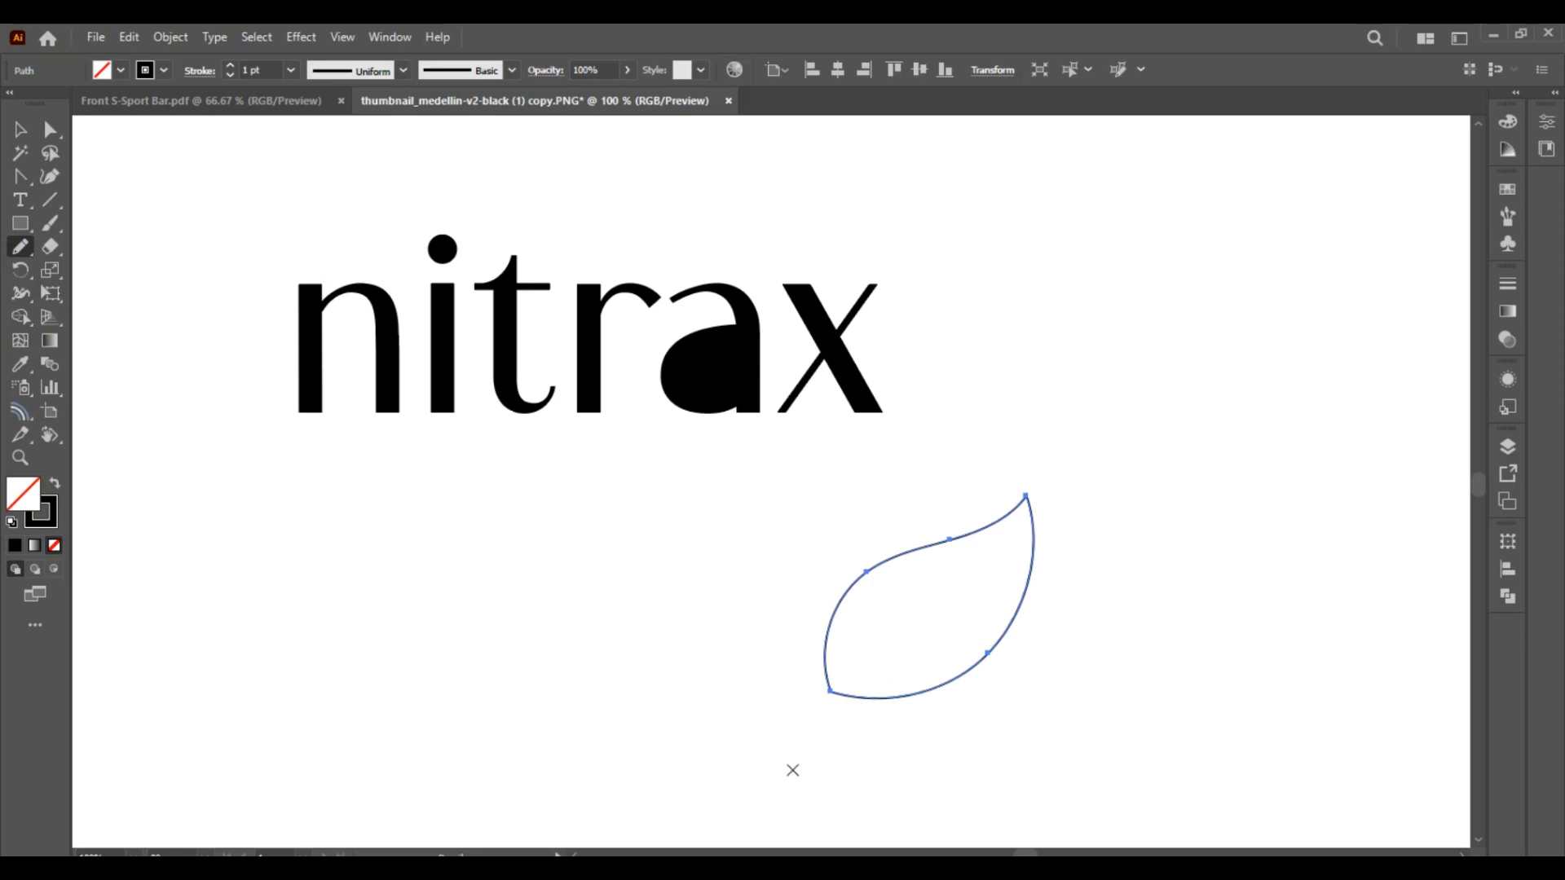
Draw a curved midrib line through the leaf that extends past its base as a stem, and set its stroke to 5 pt
{"action": "left_click_drag", "start_coordinate": [991, 564], "coordinate": [990, 564]}
{"action": "key", "text": "v"}
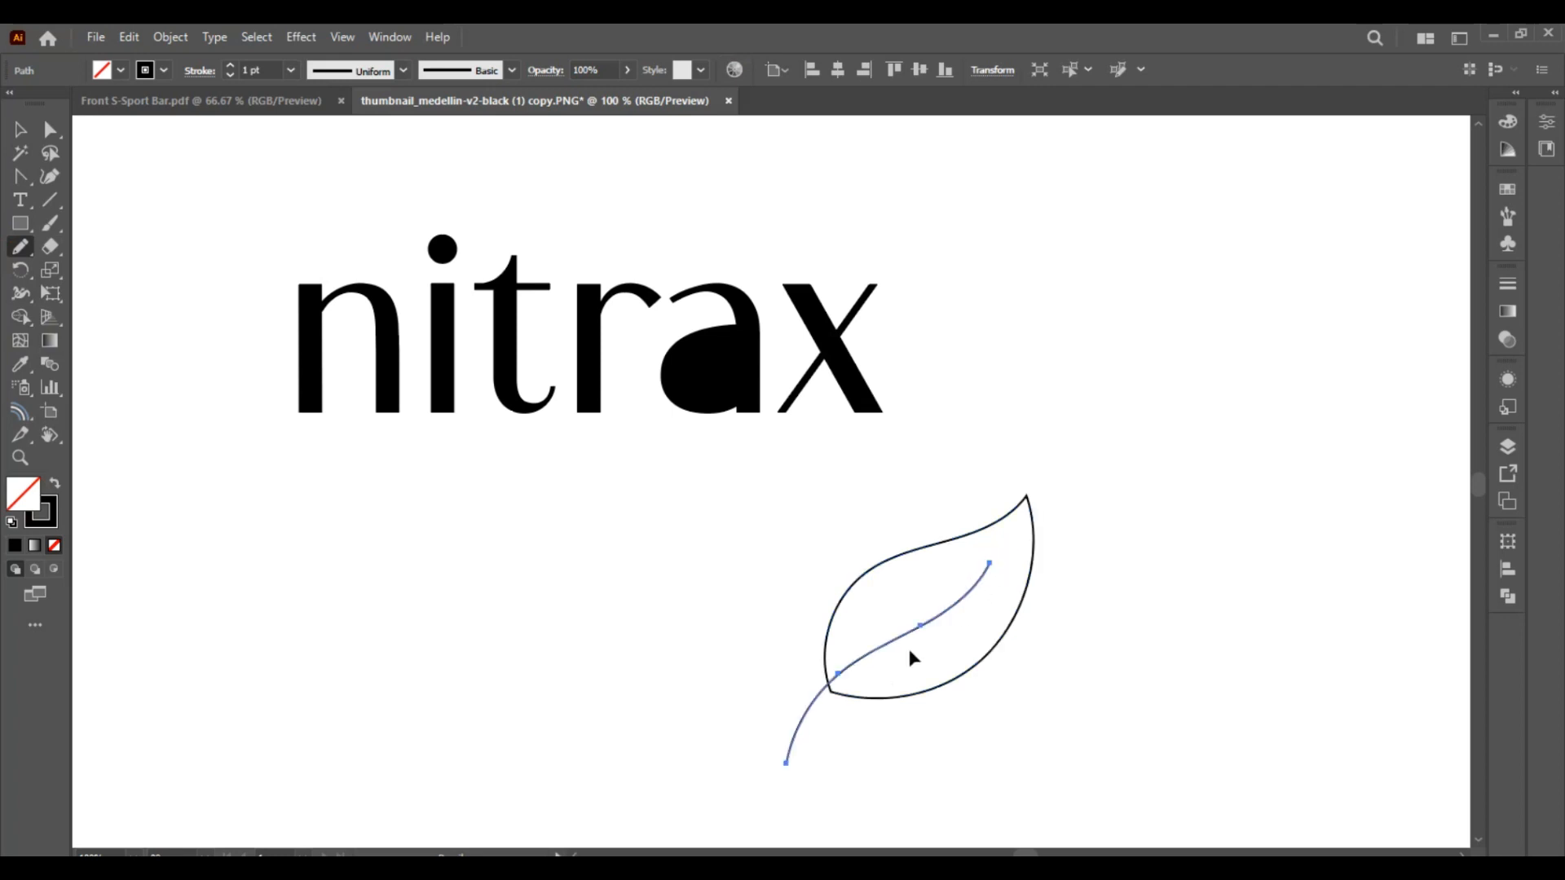
{"action": "left_click_drag", "start_coordinate": [955, 668], "coordinate": [761, 616]}
{"action": "scroll", "coordinate": [804, 597], "scroll_direction": "up", "scroll_amount": 2}
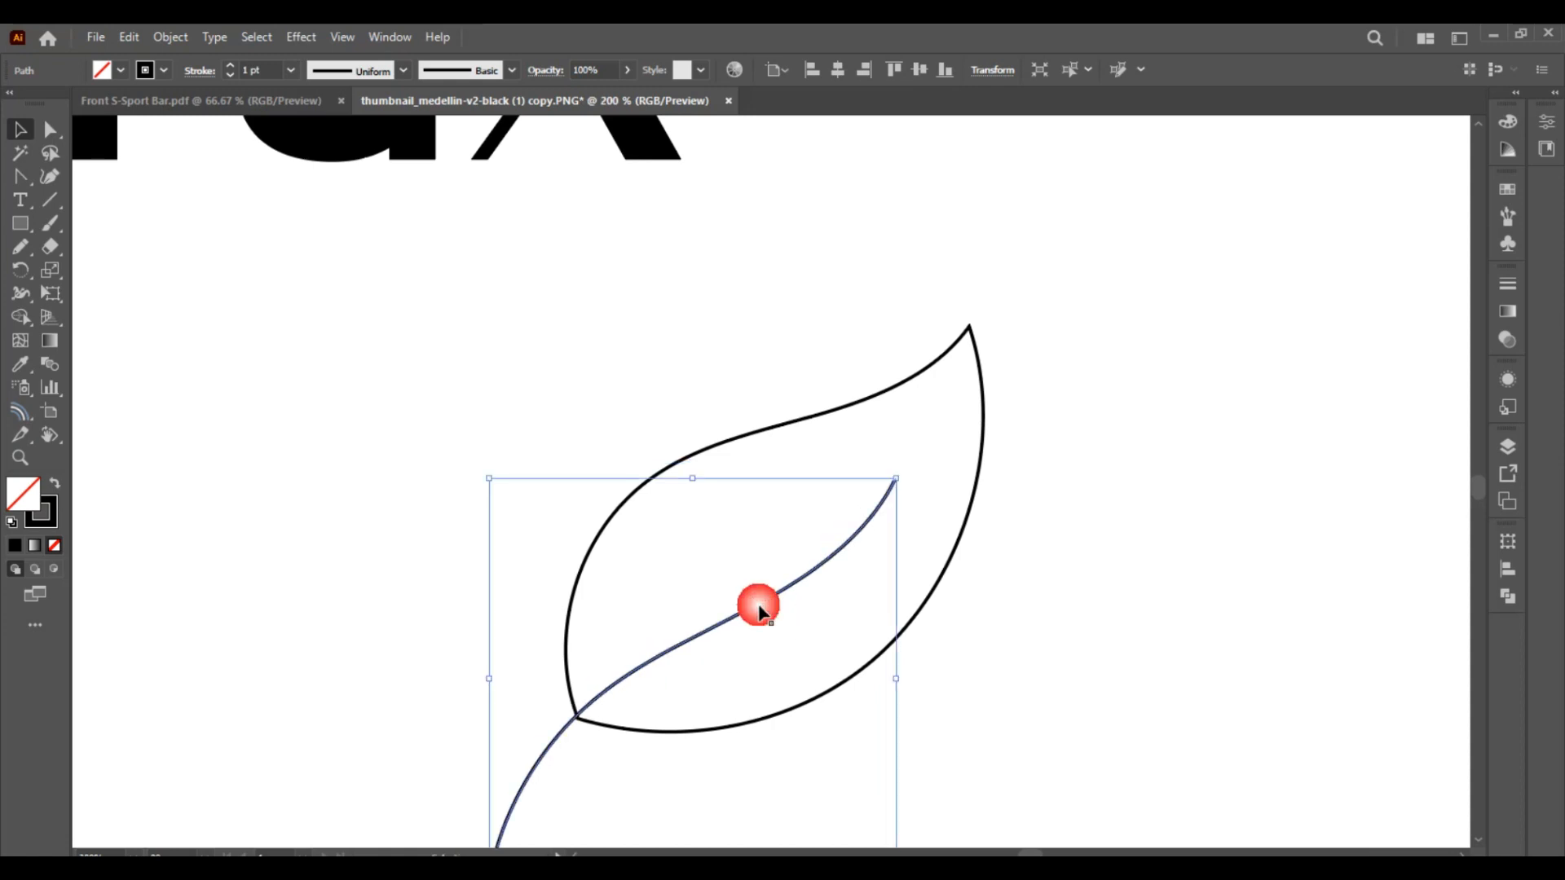
{"action": "left_click", "coordinate": [232, 67]}
{"action": "left_click", "coordinate": [231, 67]}
{"action": "left_click", "coordinate": [232, 67]}
{"action": "left_click", "coordinate": [232, 66]}
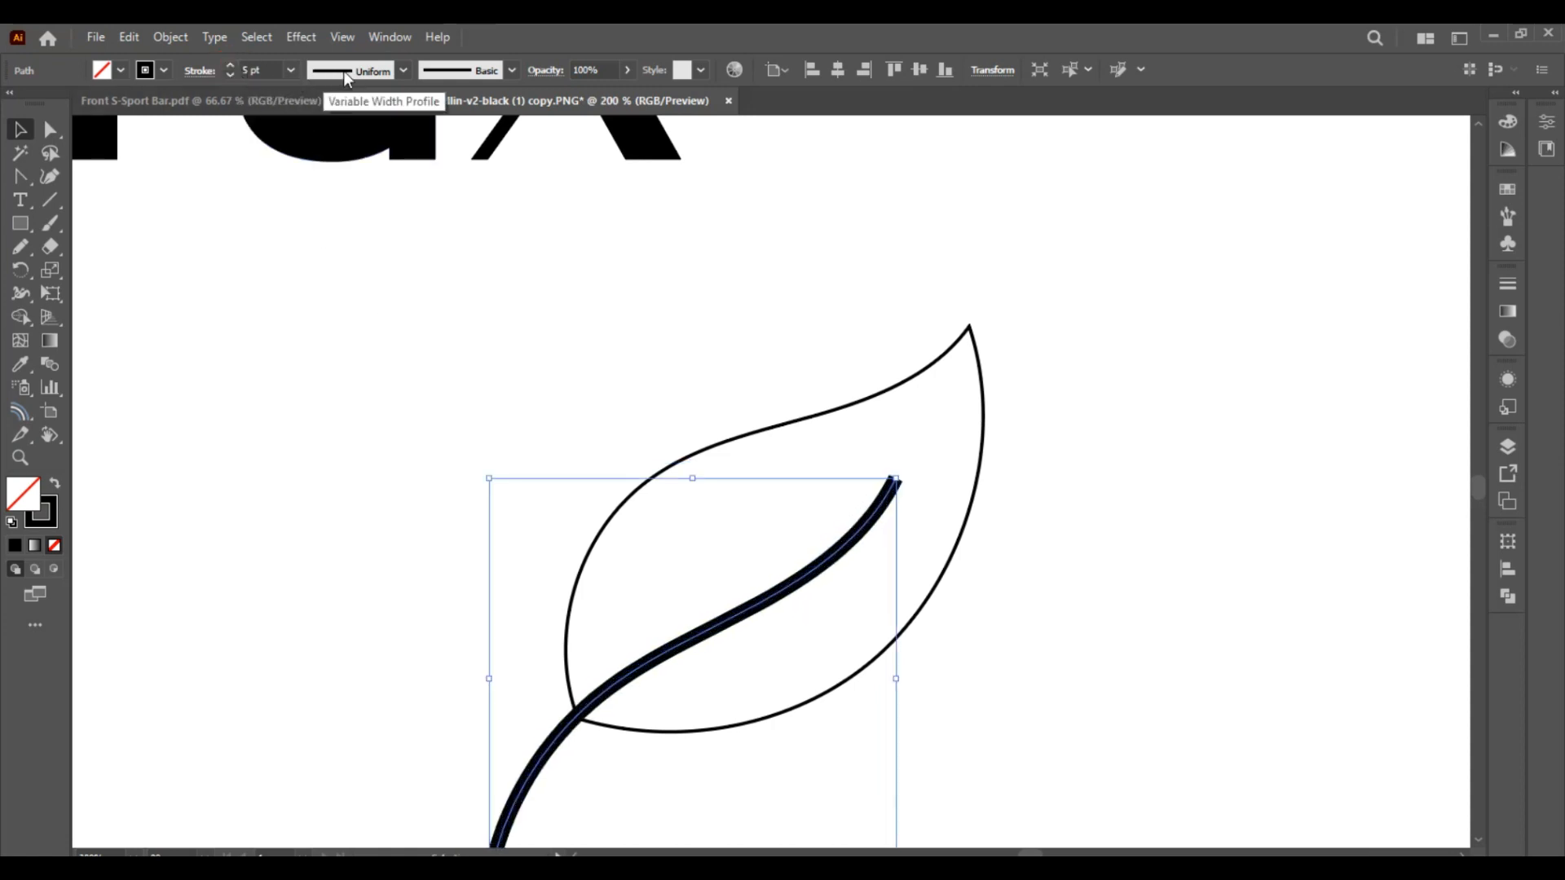
Apply the tapered Width Profile 4 to the midrib line and set its stroke weight to 15 pt
{"action": "left_click", "coordinate": [403, 71]}
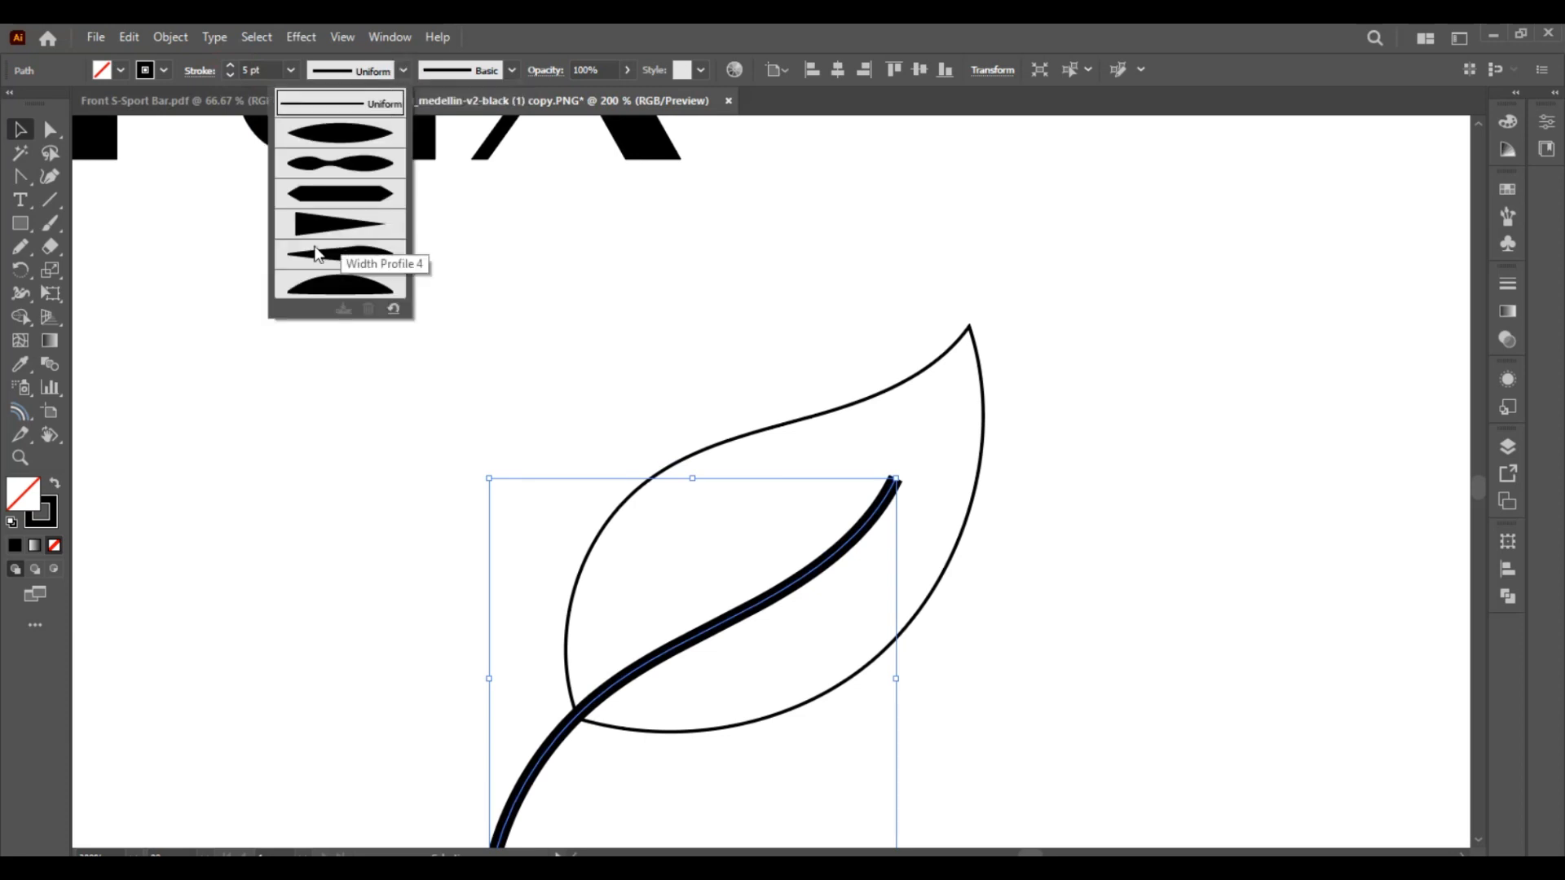
{"action": "left_click", "coordinate": [338, 254]}
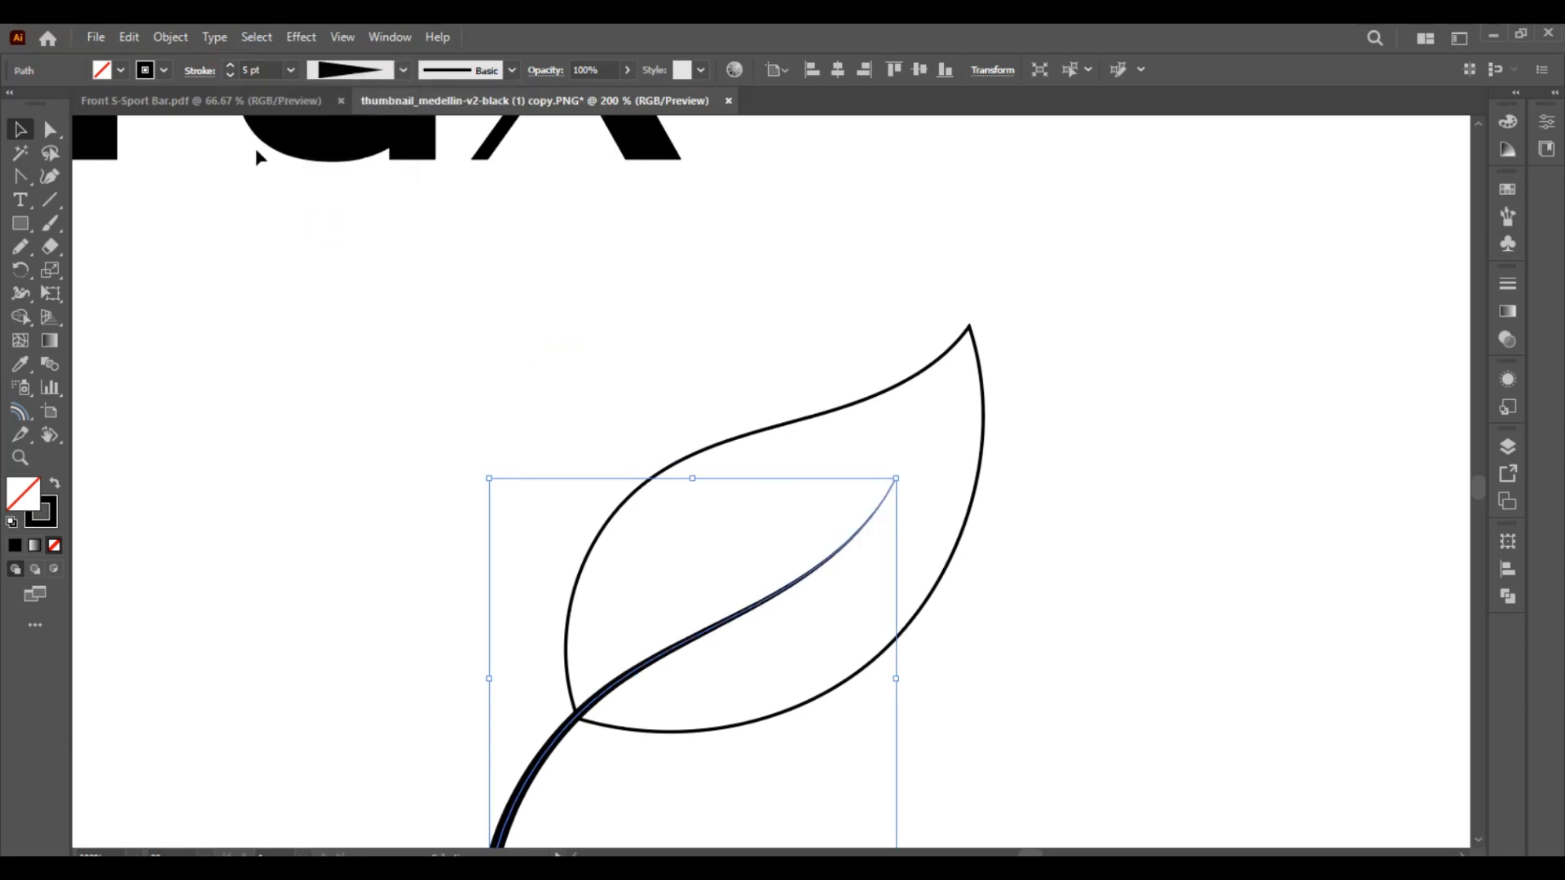
{"action": "left_click", "coordinate": [231, 67]}
{"action": "left_click", "coordinate": [232, 66]}
{"action": "left_click", "coordinate": [232, 66]}
{"action": "left_click", "coordinate": [231, 67]}
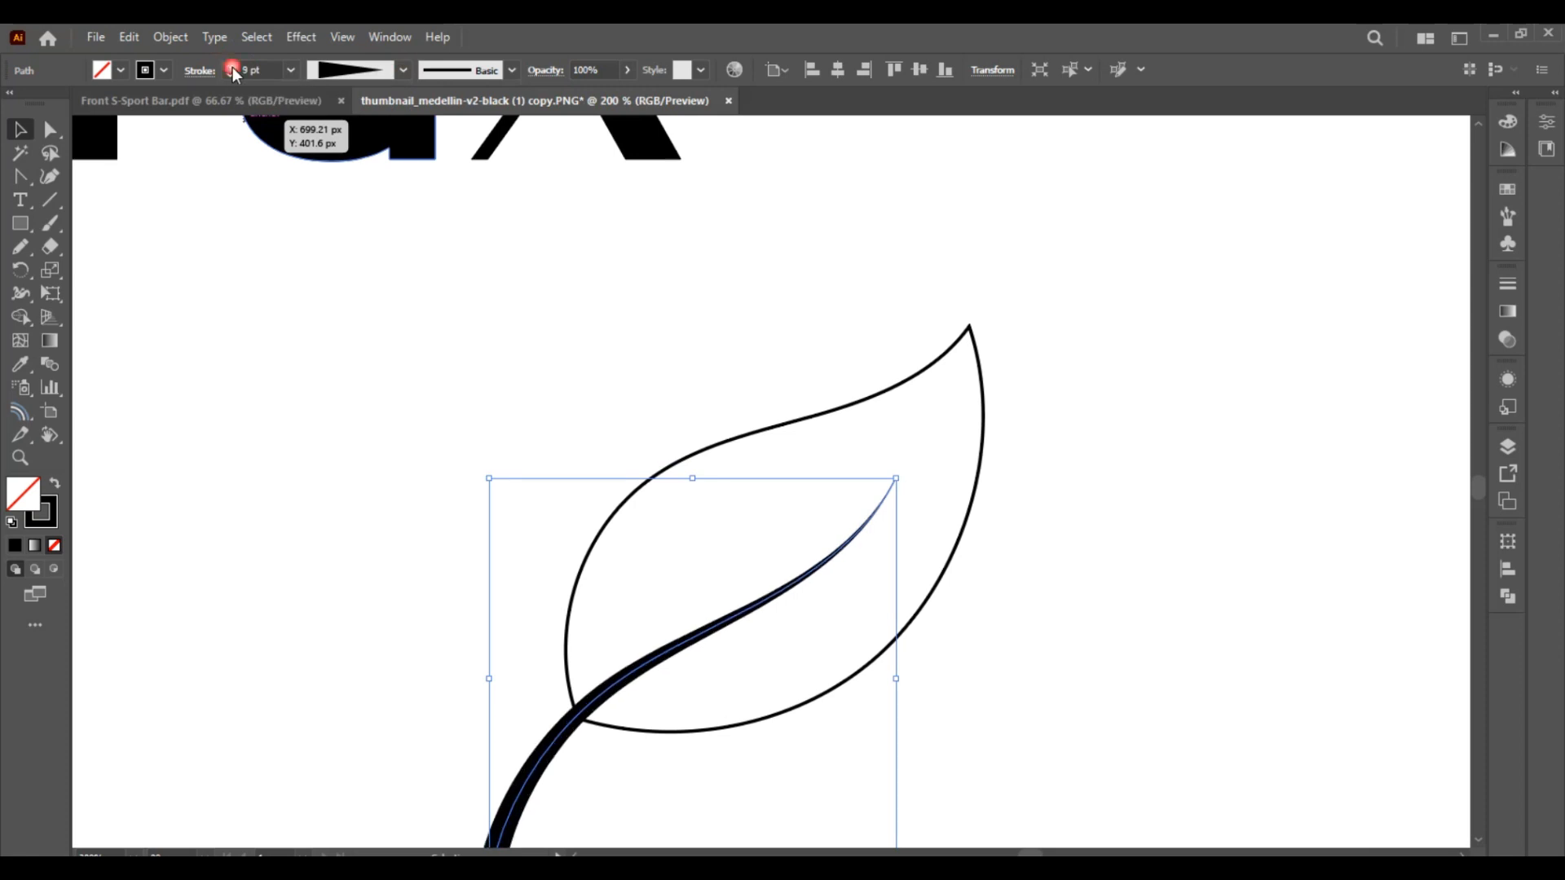
{"action": "left_click", "coordinate": [232, 66]}
{"action": "left_click", "coordinate": [232, 67]}
{"action": "left_click", "coordinate": [232, 67]}
{"action": "left_click", "coordinate": [232, 66]}
{"action": "left_click", "coordinate": [233, 67]}
{"action": "left_click", "coordinate": [232, 67]}
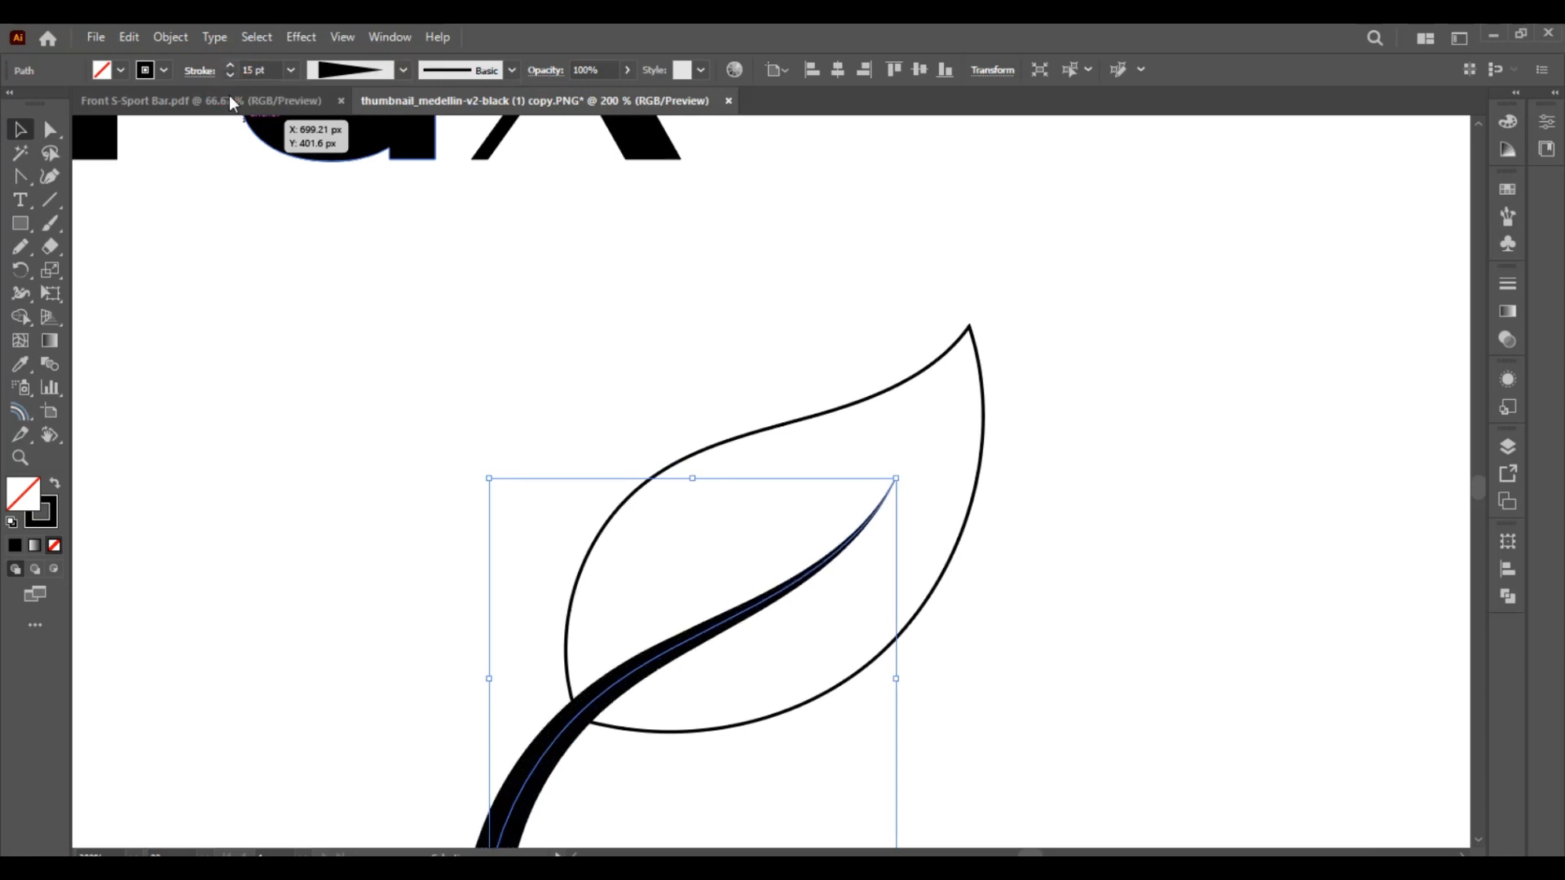
Expand the appearance of the tapered midrib and place a duplicate of the outline and midrib beside the original leaf
{"action": "left_click", "coordinate": [170, 37]}
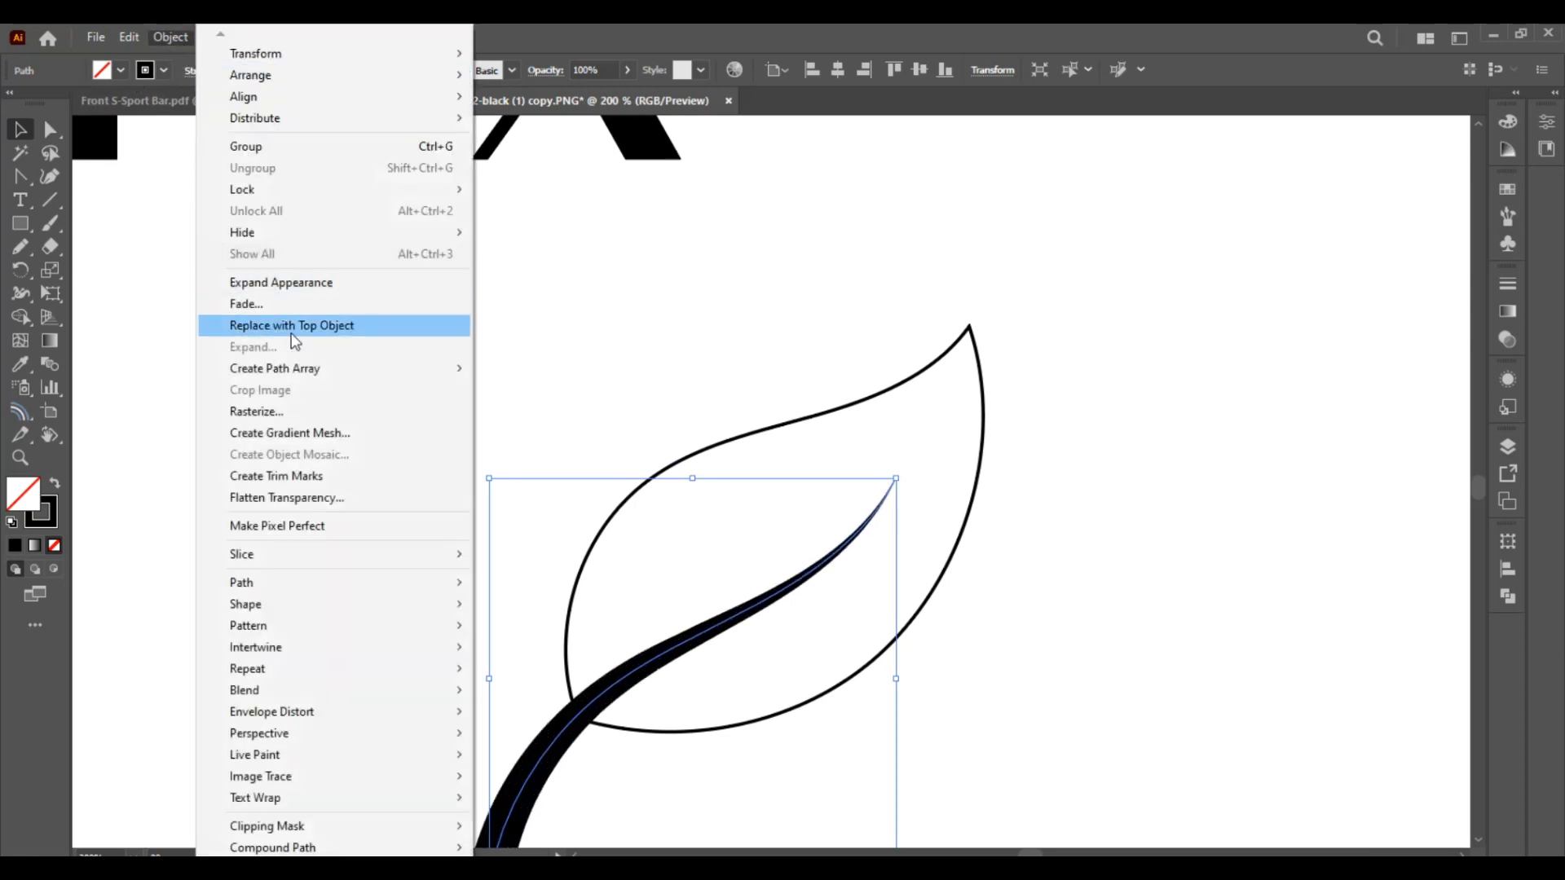
{"action": "left_click", "coordinate": [281, 283]}
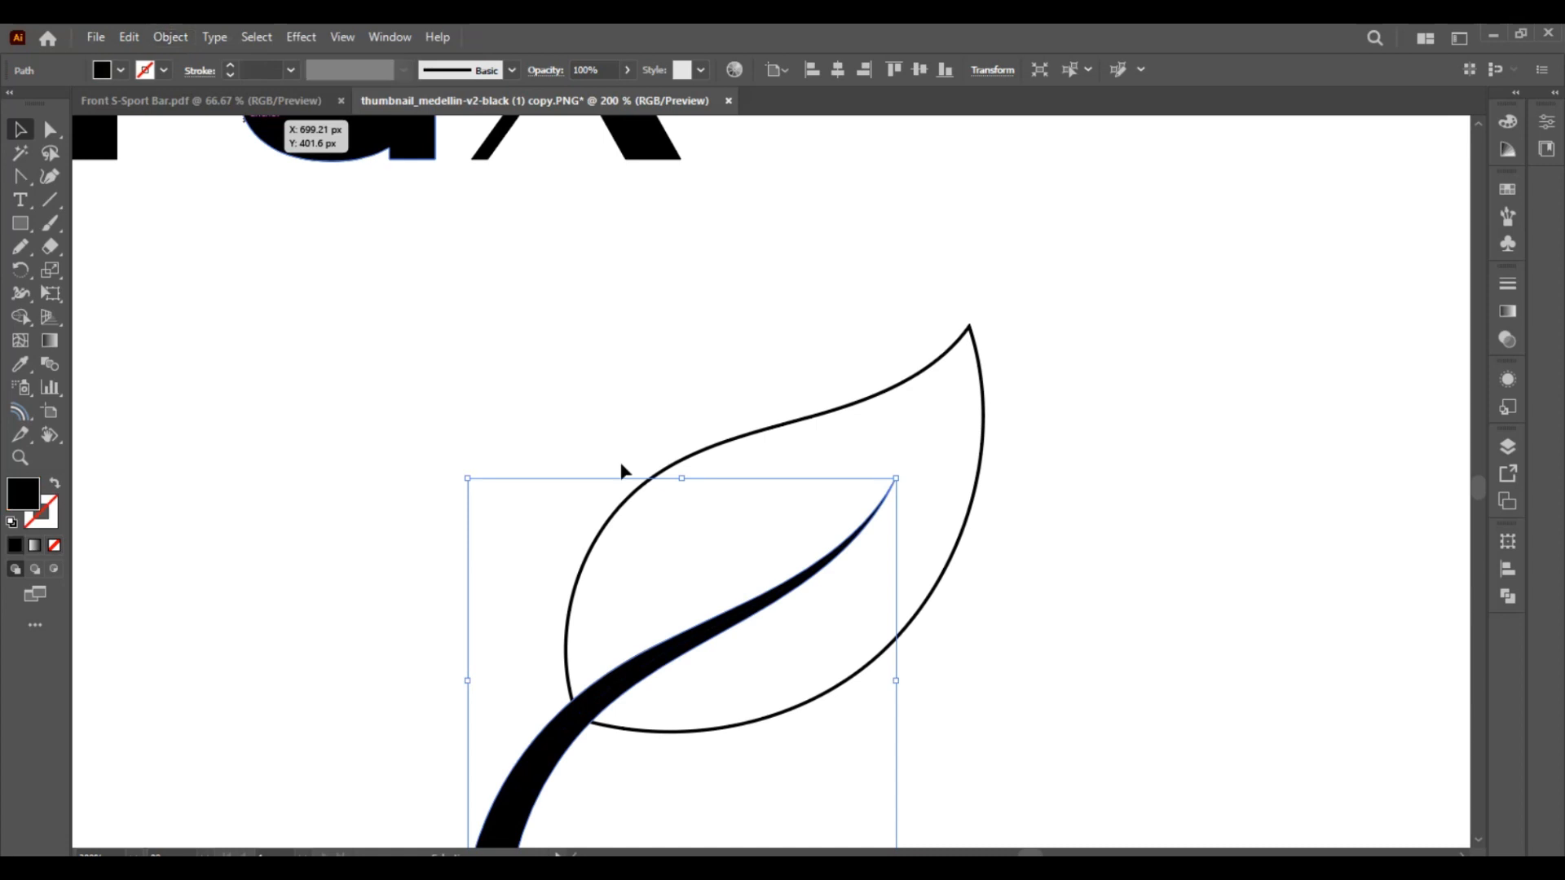
{"action": "left_click", "coordinate": [695, 457], "text": "shift"}
{"action": "scroll", "coordinate": [694, 458], "scroll_direction": "down", "scroll_amount": 3}
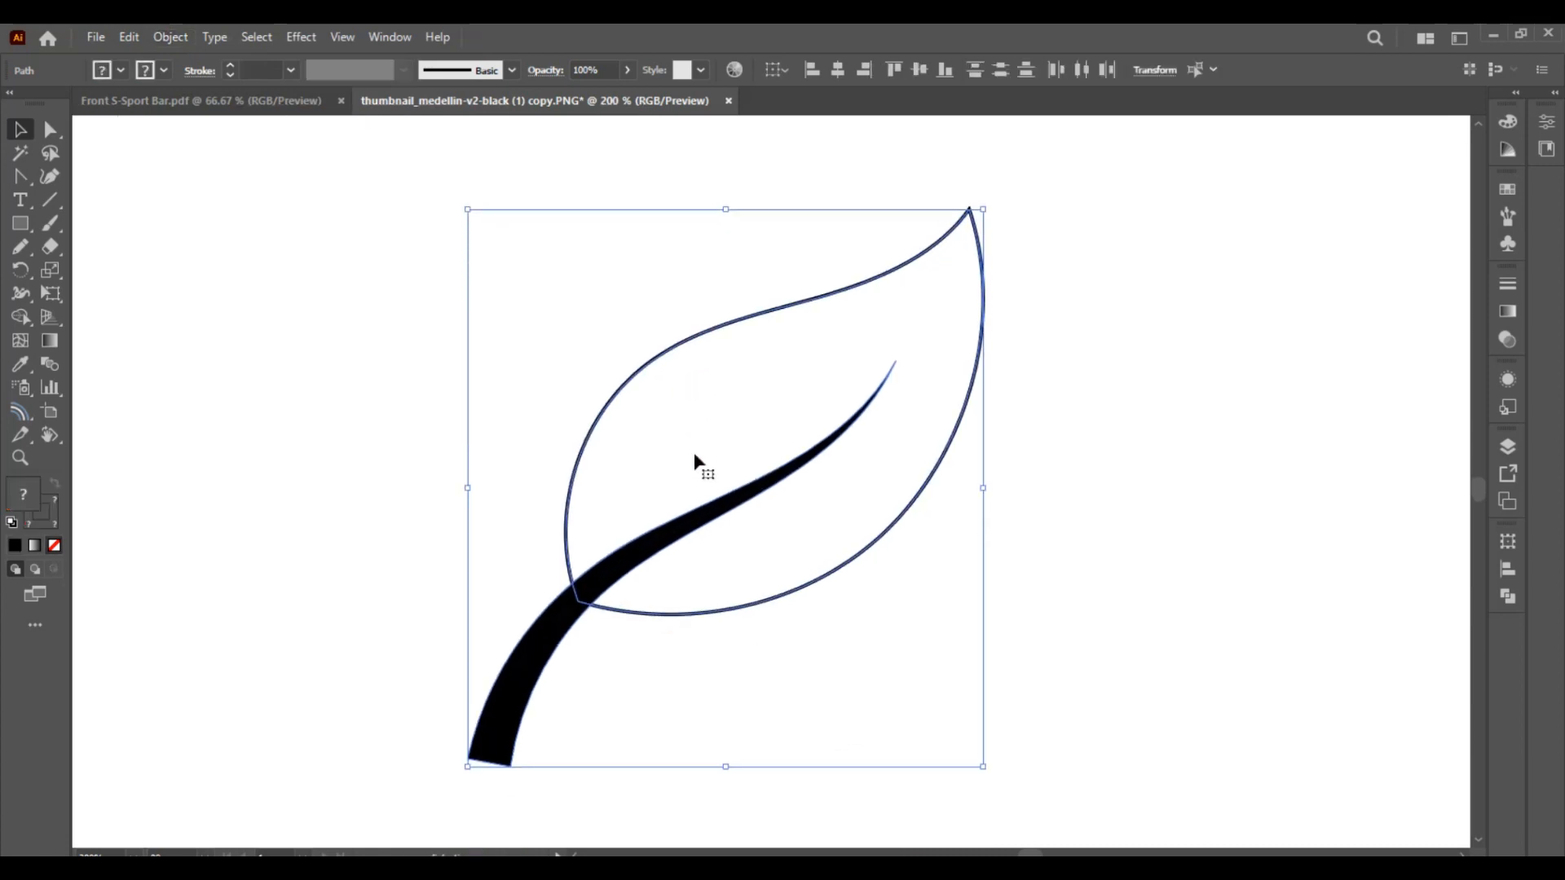
{"action": "left_click", "coordinate": [649, 685]}
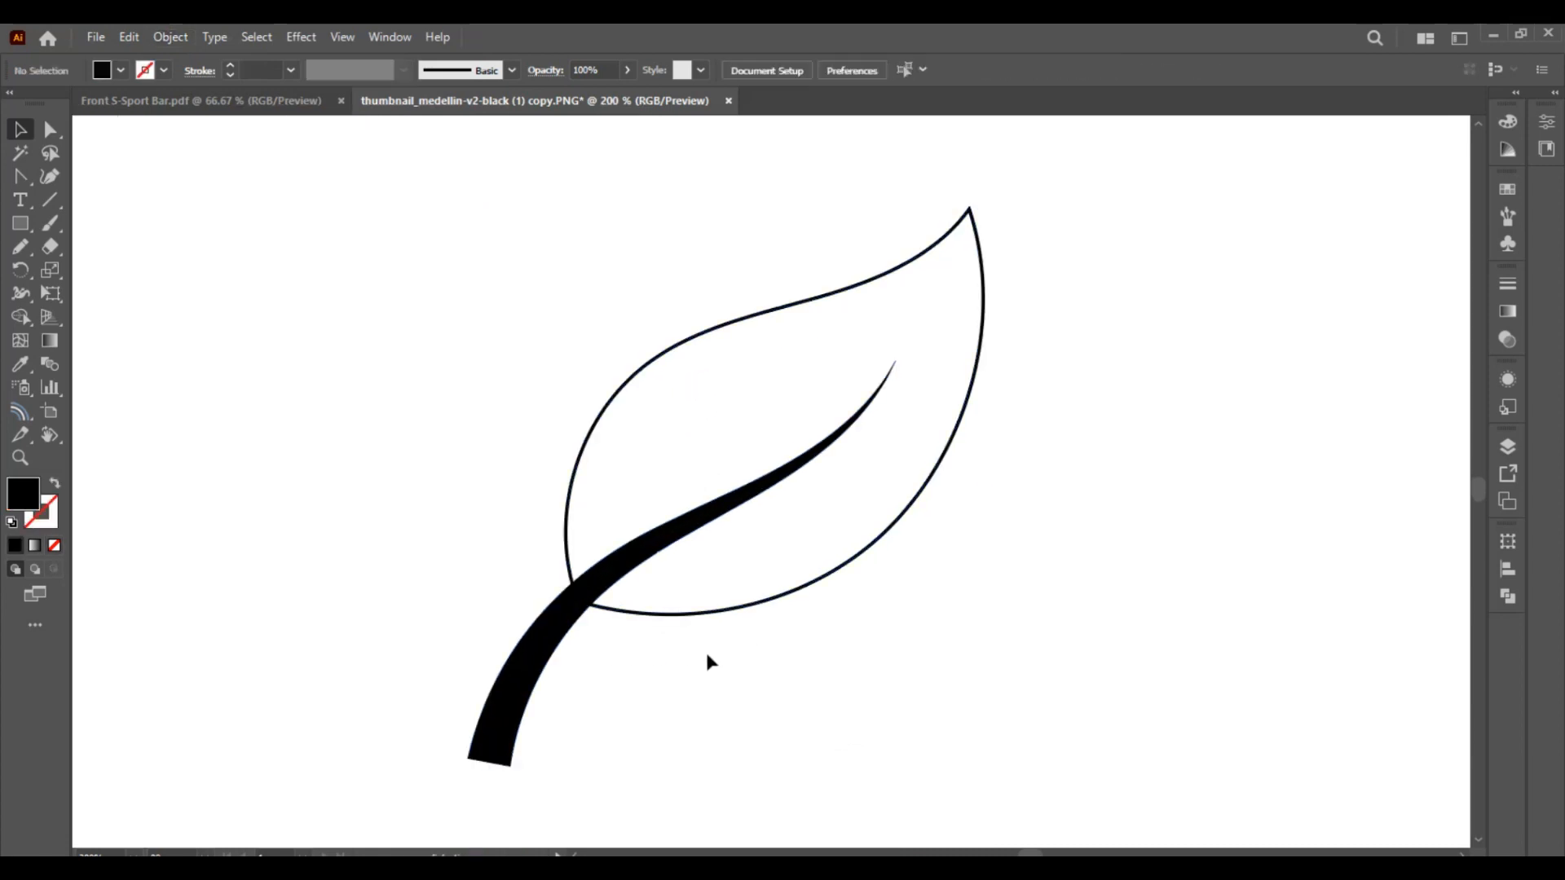
{"action": "left_click", "coordinate": [565, 601]}
{"action": "scroll", "coordinate": [395, 611], "scroll_direction": "right", "scroll_amount": 3}
{"action": "left_click_drag", "start_coordinate": [352, 606], "coordinate": [819, 634]}
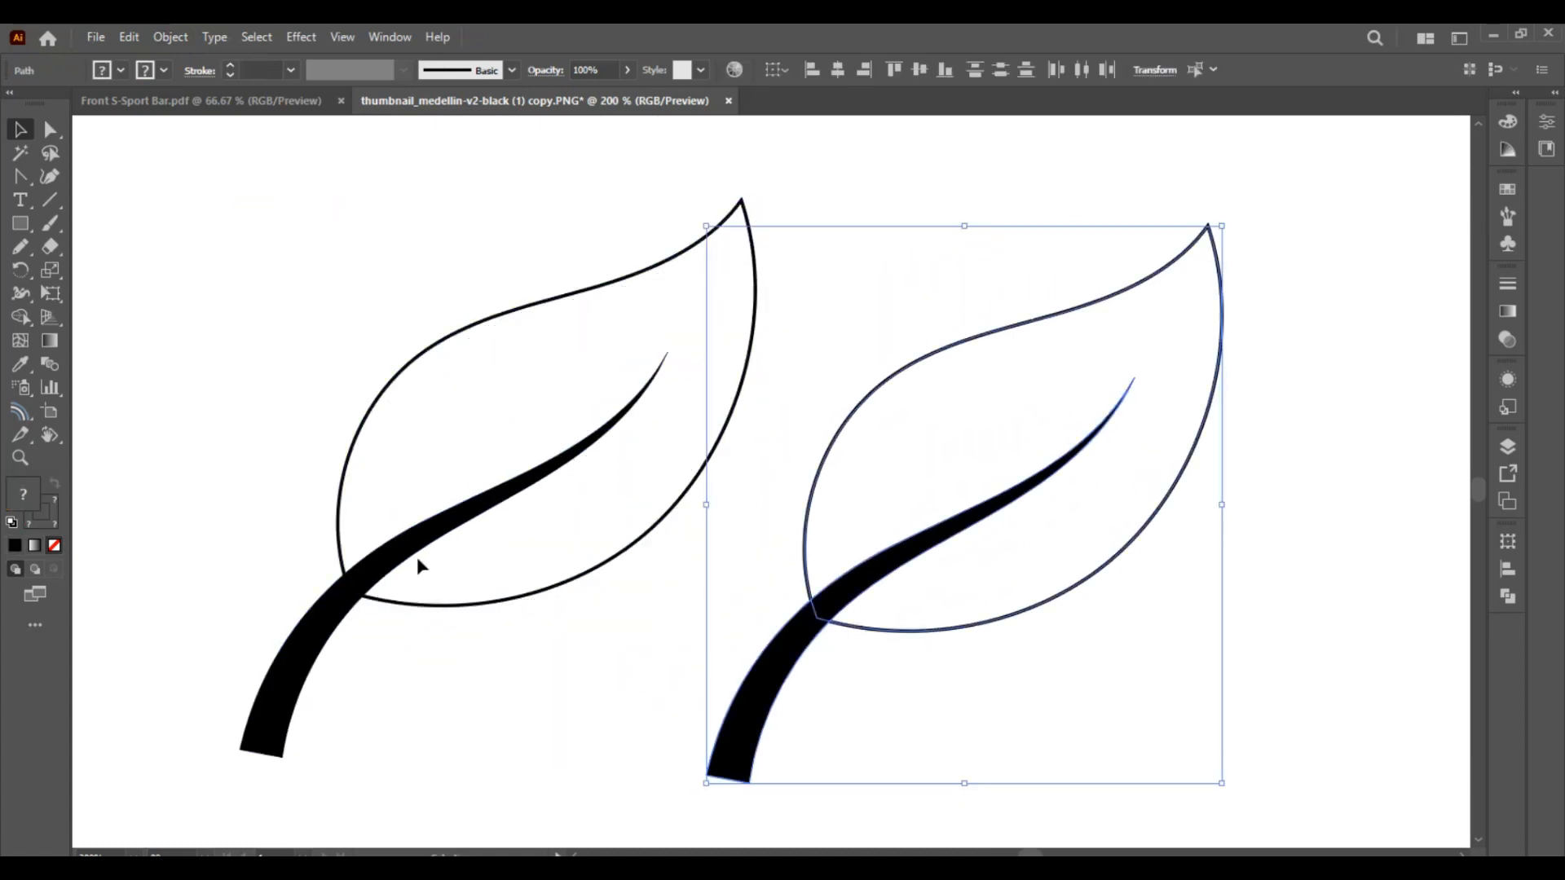
Draw a closed filled Pen shape at the original leaf's base, curving from the leaf's lower edge down along the stem
{"action": "left_click_drag", "start_coordinate": [431, 648], "coordinate": [287, 509]}
{"action": "key", "text": "ctrl+equal"}
{"action": "key", "text": "ctrl+equal"}
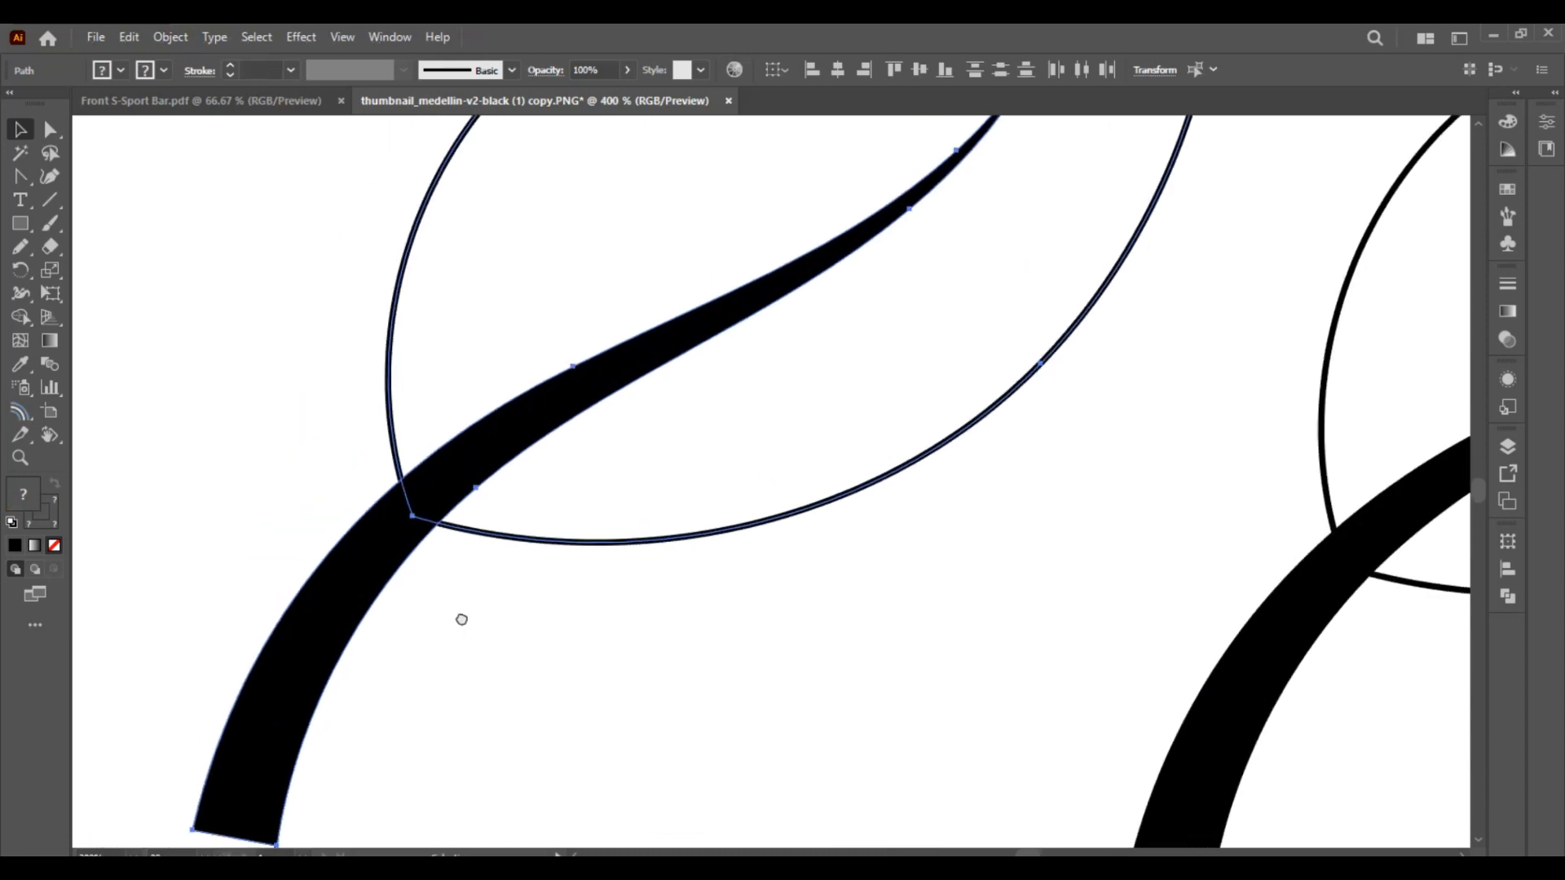
{"action": "left_click", "coordinate": [101, 341]}
{"action": "left_click_drag", "start_coordinate": [12, 174], "coordinate": [72, 173]}
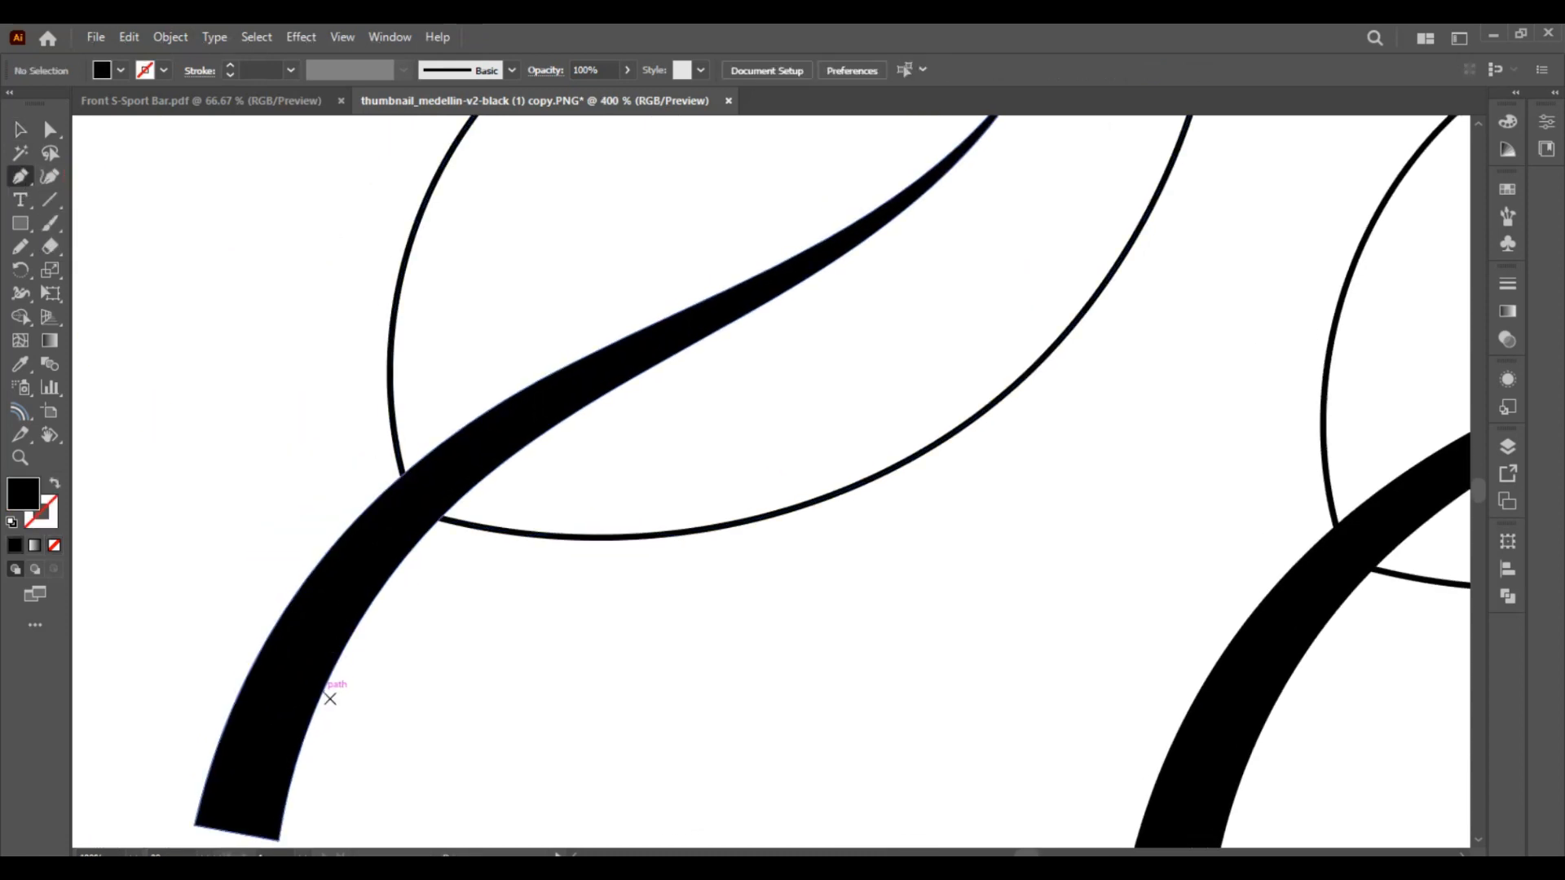
{"action": "left_click", "coordinate": [324, 691]}
{"action": "left_click", "coordinate": [369, 691]}
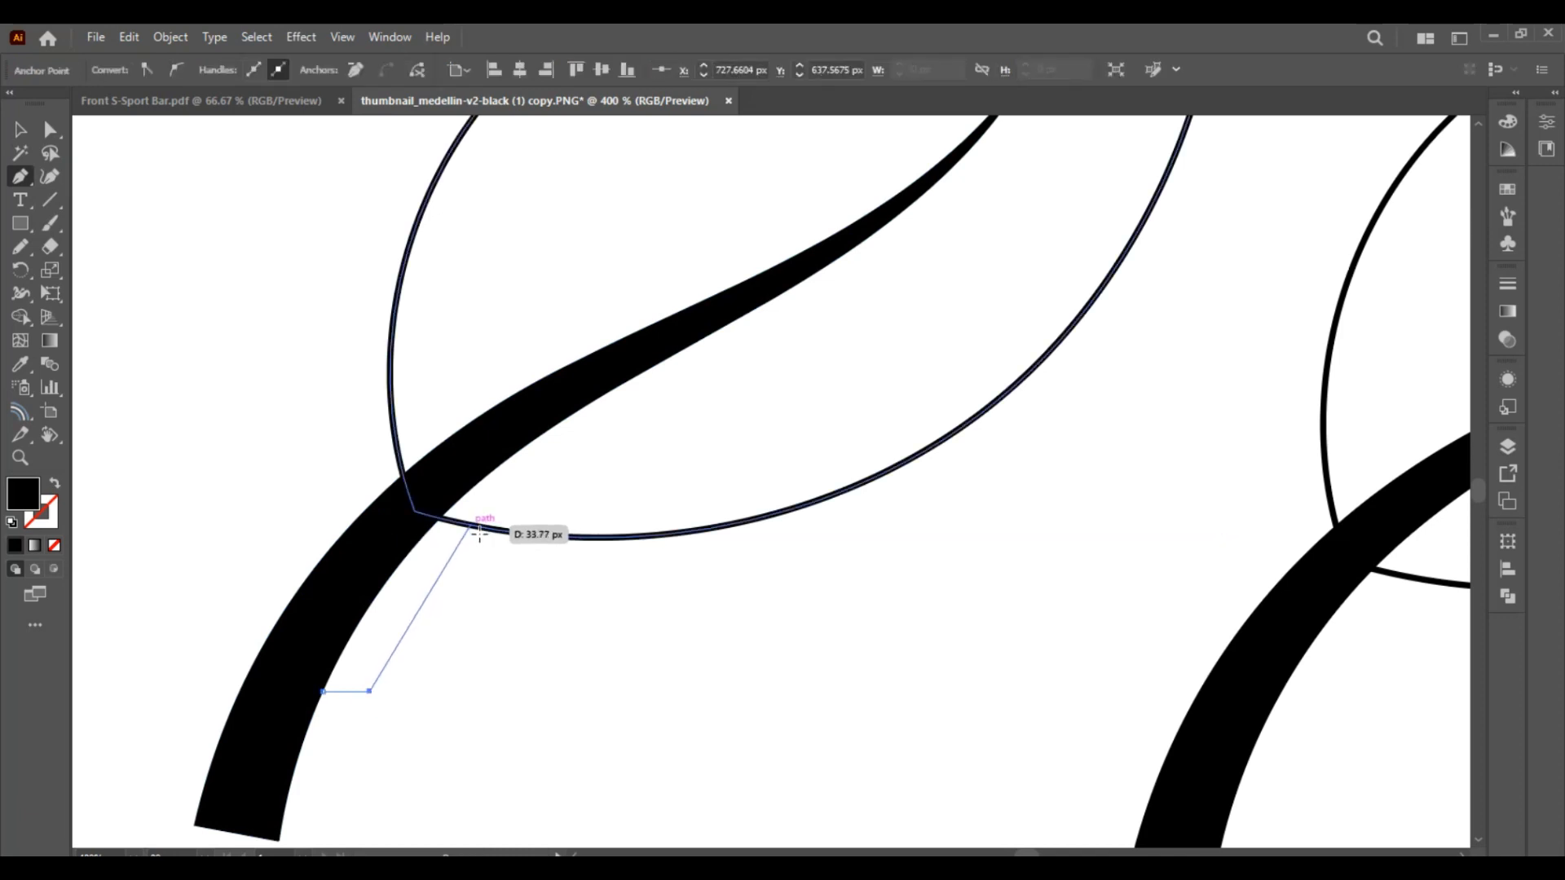
{"action": "left_click_drag", "start_coordinate": [506, 532], "coordinate": [604, 540]}
{"action": "left_click", "coordinate": [494, 470]}
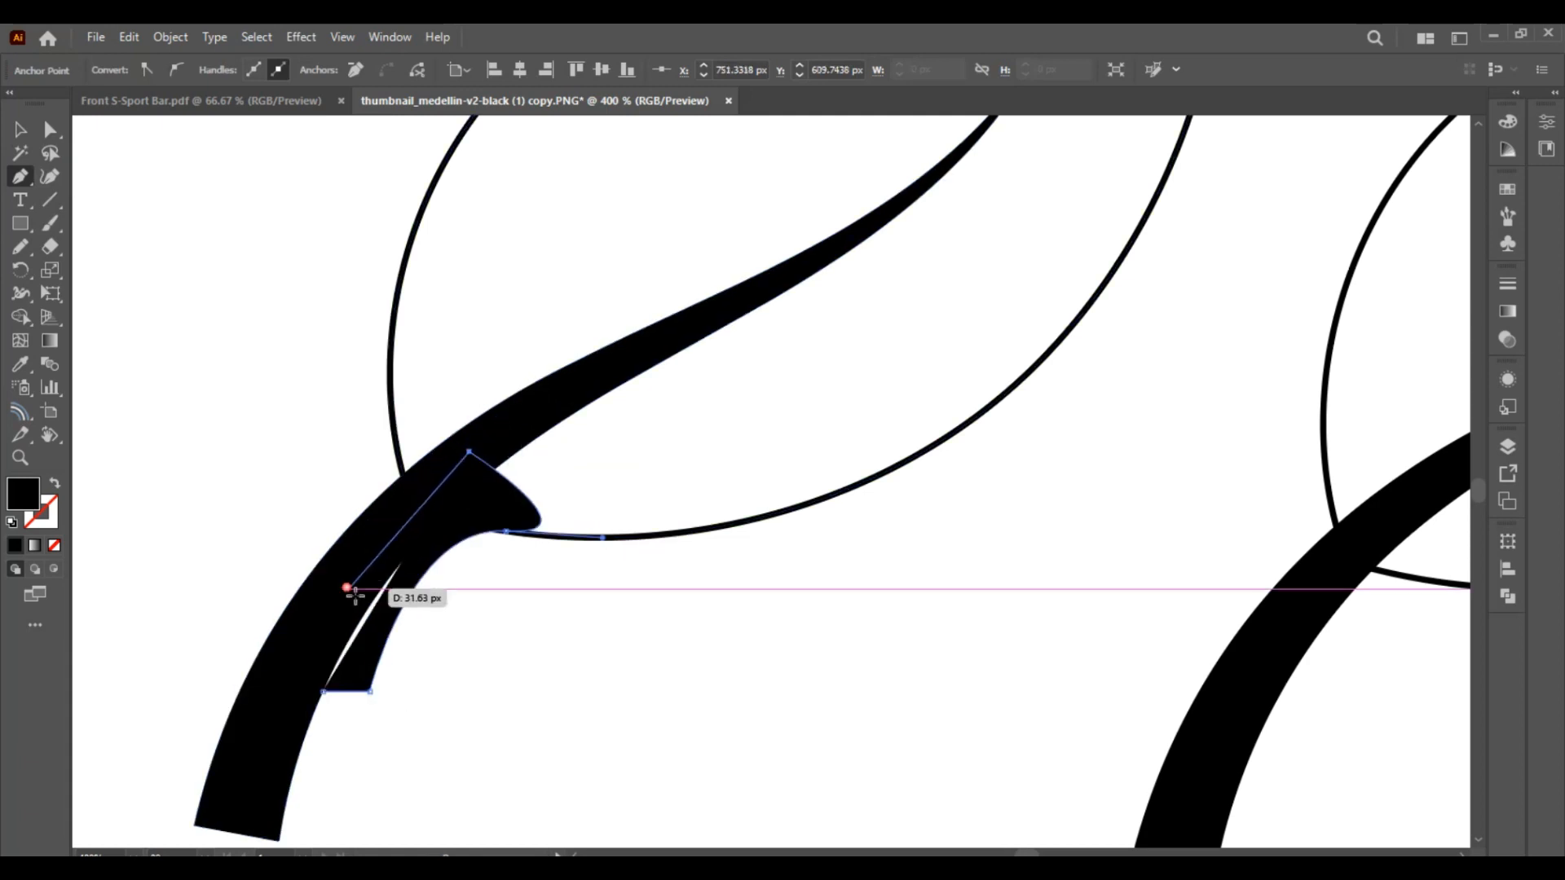
{"action": "left_click_drag", "start_coordinate": [349, 590], "coordinate": [316, 643]}
{"action": "left_click", "coordinate": [324, 691]}
{"action": "left_click", "coordinate": [369, 692]}
{"action": "key", "text": "v"}
{"action": "left_click", "coordinate": [594, 689]}
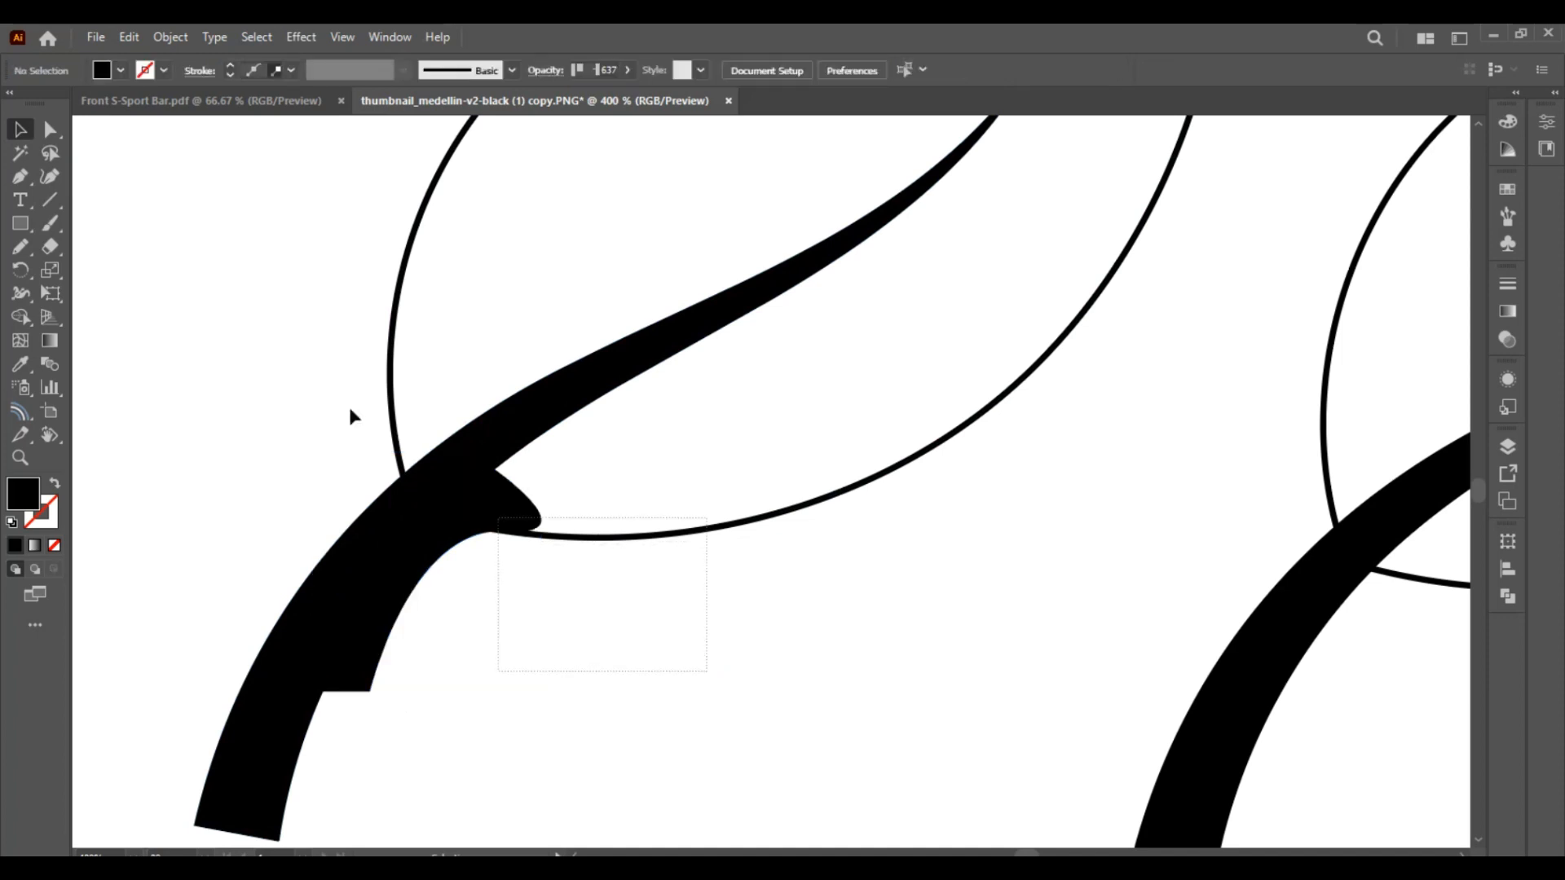
Select the original leaf with its midrib and the added base shape, and merge the leaf body with that shape using Shape Builder
{"action": "key", "text": "ctrl+a"}
{"action": "scroll", "coordinate": [359, 394], "scroll_direction": "down", "scroll_amount": 3}
{"action": "scroll", "coordinate": [464, 630], "scroll_direction": "up", "scroll_amount": 2}
{"action": "left_click", "coordinate": [324, 671]}
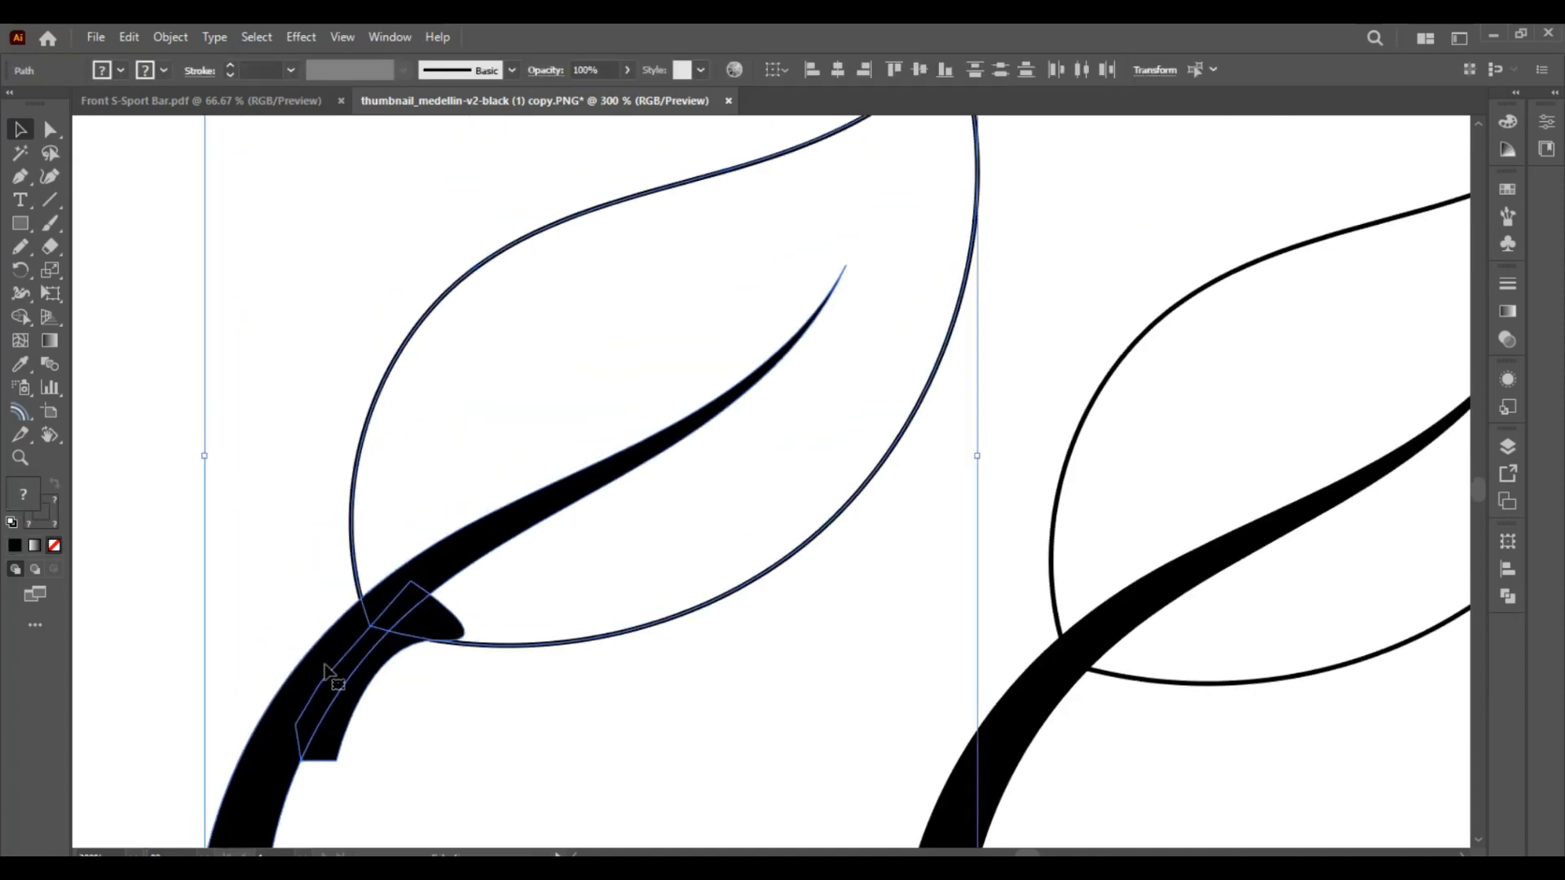
{"action": "left_click", "coordinate": [22, 322]}
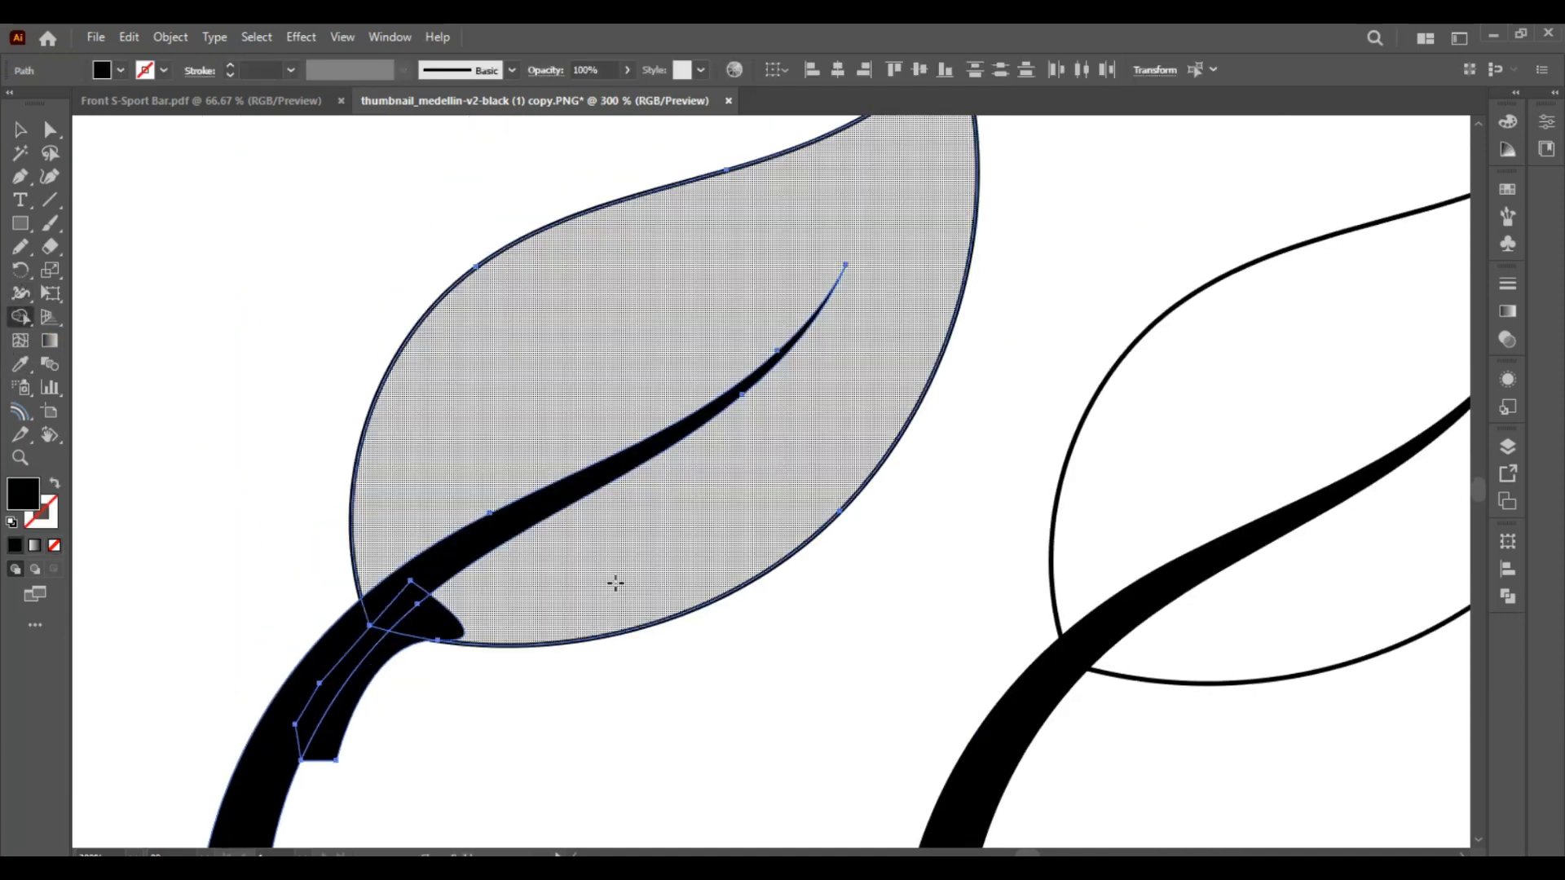
{"action": "left_click_drag", "start_coordinate": [586, 575], "coordinate": [405, 657]}
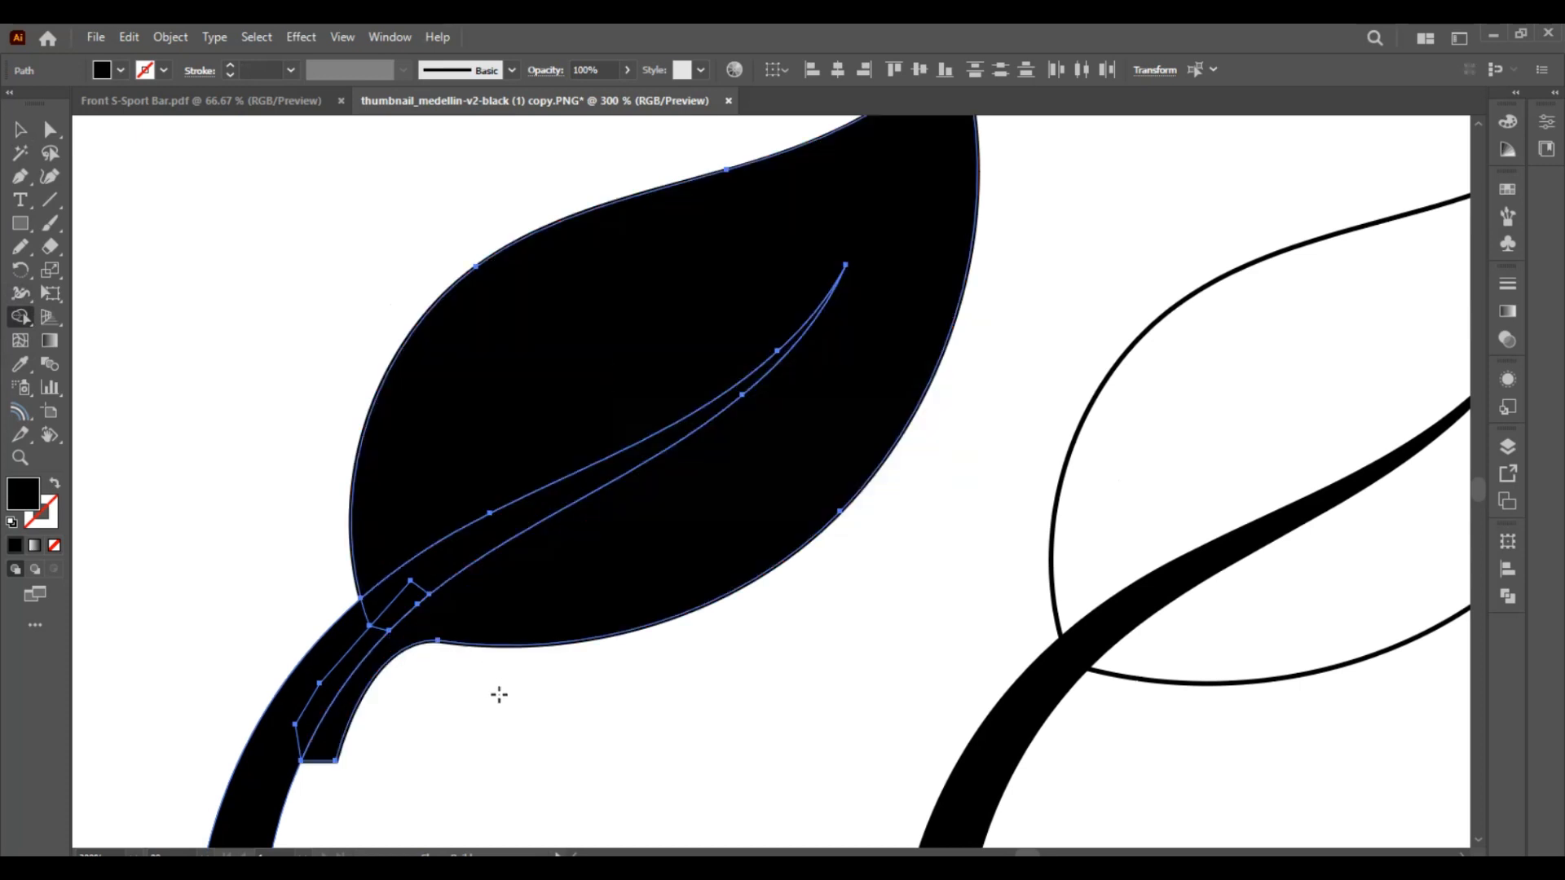
Delete the original midrib and the leftover base pieces so only the solid leaf with its cut-out vein and short stem remains
{"action": "key", "text": "v"}
{"action": "left_click", "coordinate": [570, 607]}
{"action": "left_click", "coordinate": [564, 600]}
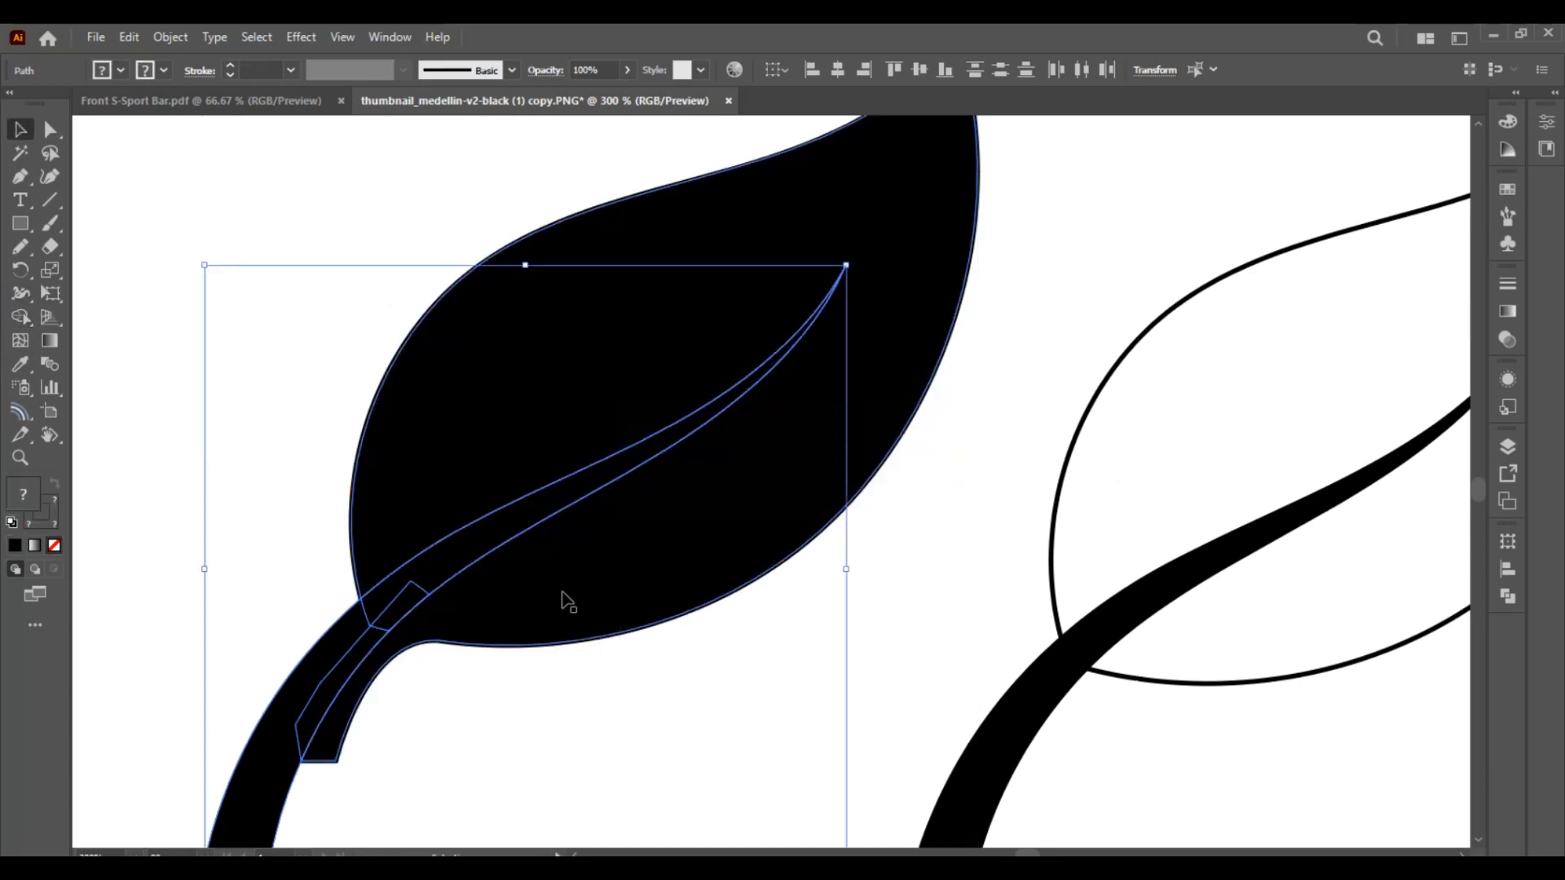
{"action": "key", "text": "Delete"}
{"action": "scroll", "coordinate": [521, 647], "scroll_direction": "down", "scroll_amount": 2}
{"action": "scroll", "coordinate": [694, 624], "scroll_direction": "left", "scroll_amount": 3}
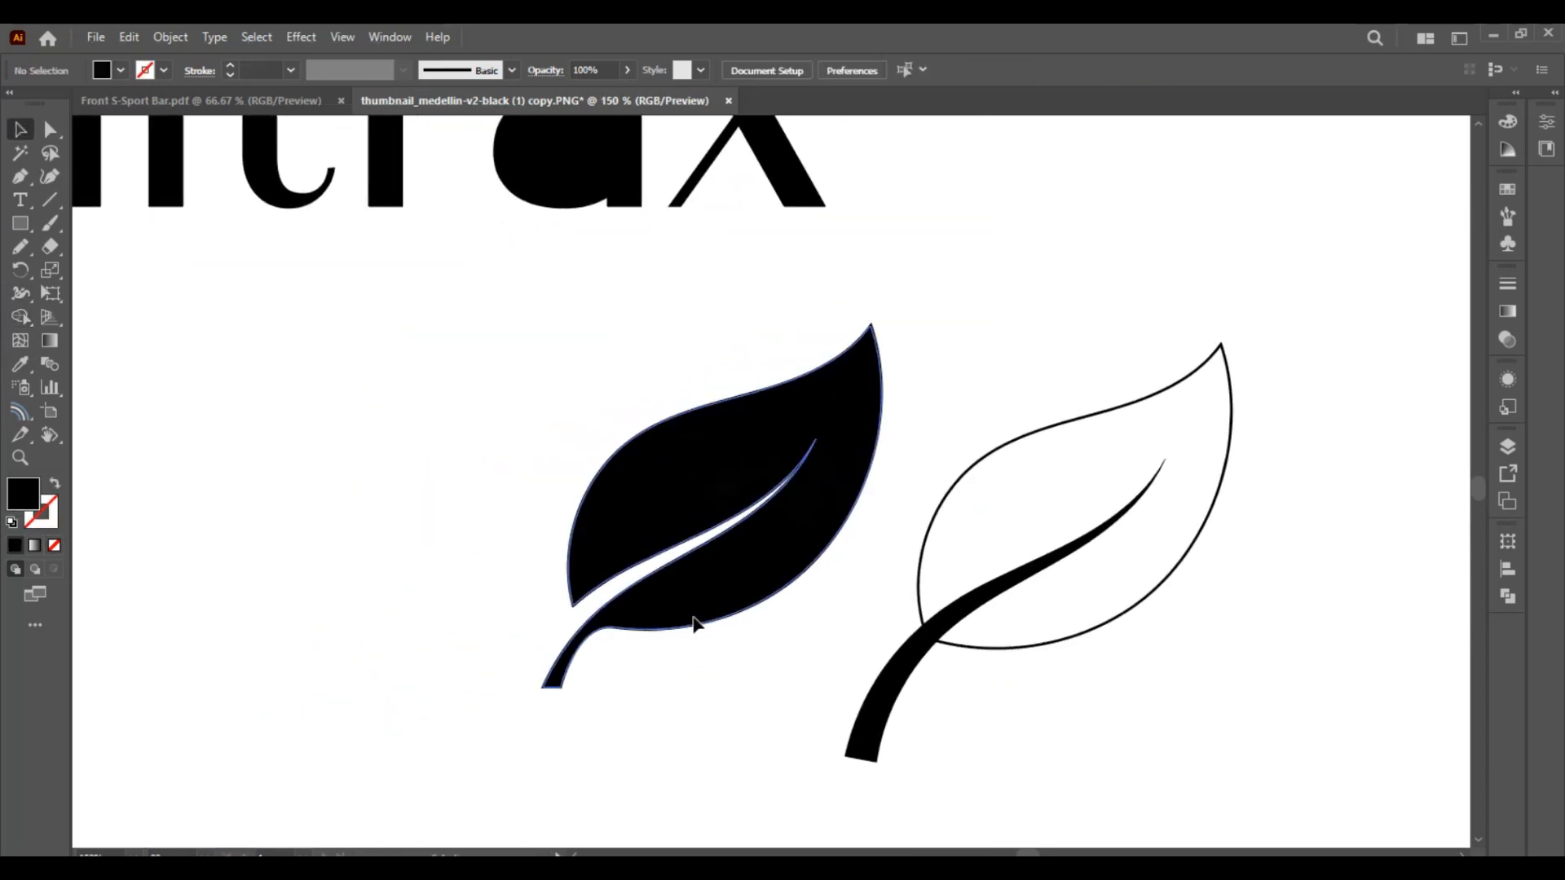
Remove the stroke from the solid leaf, keeping its black fill
{"action": "left_click", "coordinate": [694, 624]}
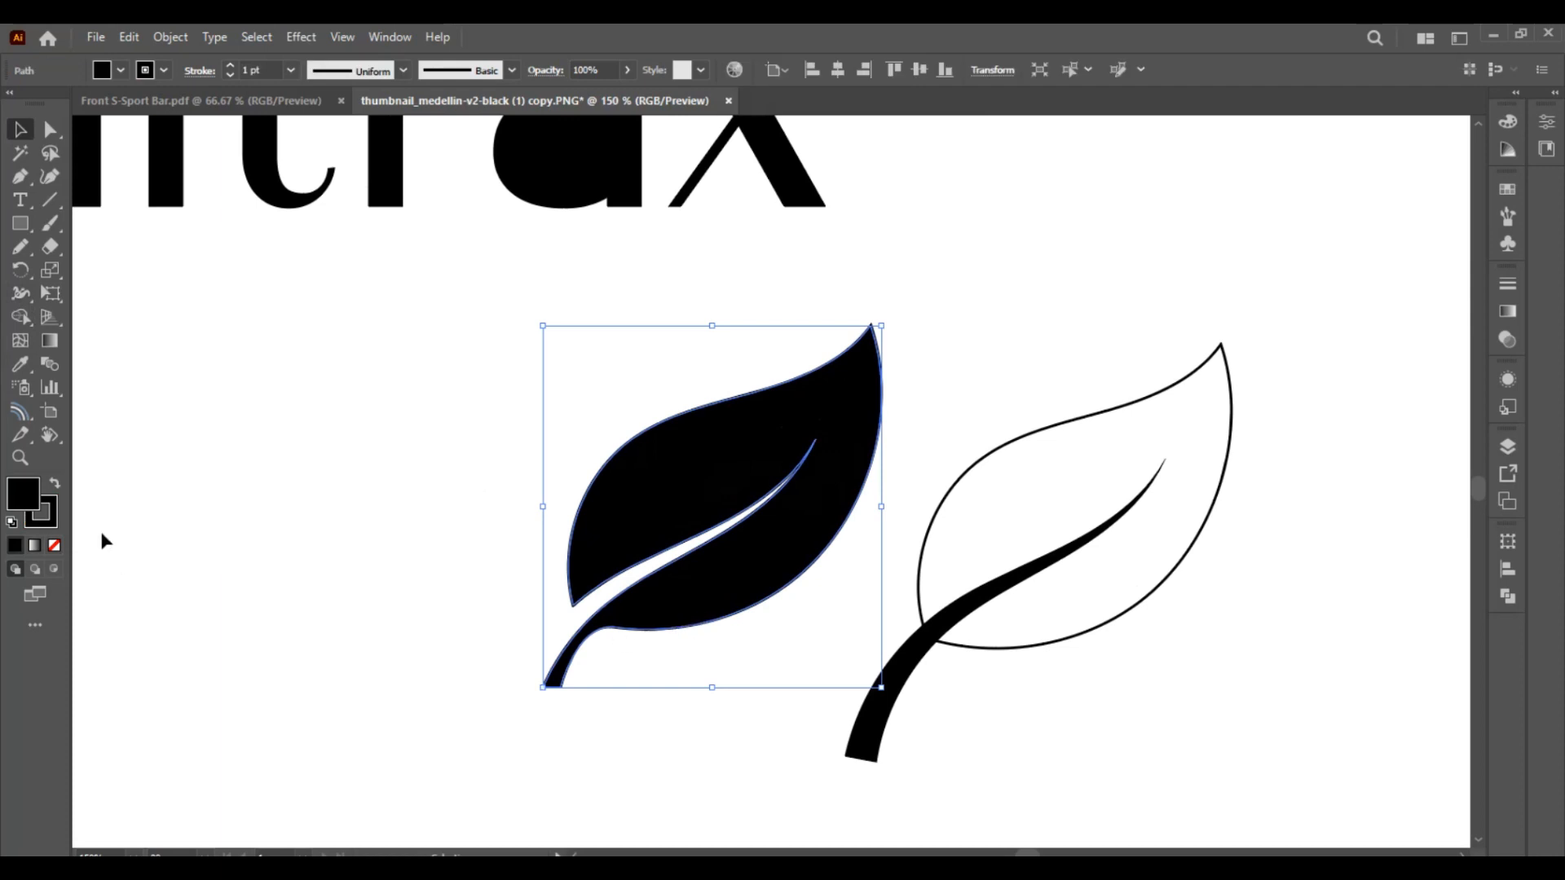
{"action": "left_click", "coordinate": [54, 545]}
{"action": "left_click", "coordinate": [54, 483]}
{"action": "left_click", "coordinate": [135, 543]}
Move the solid leaf above the nitrax wordmark, over the letters n, i and t
{"action": "left_click_drag", "start_coordinate": [739, 629], "coordinate": [877, 741]}
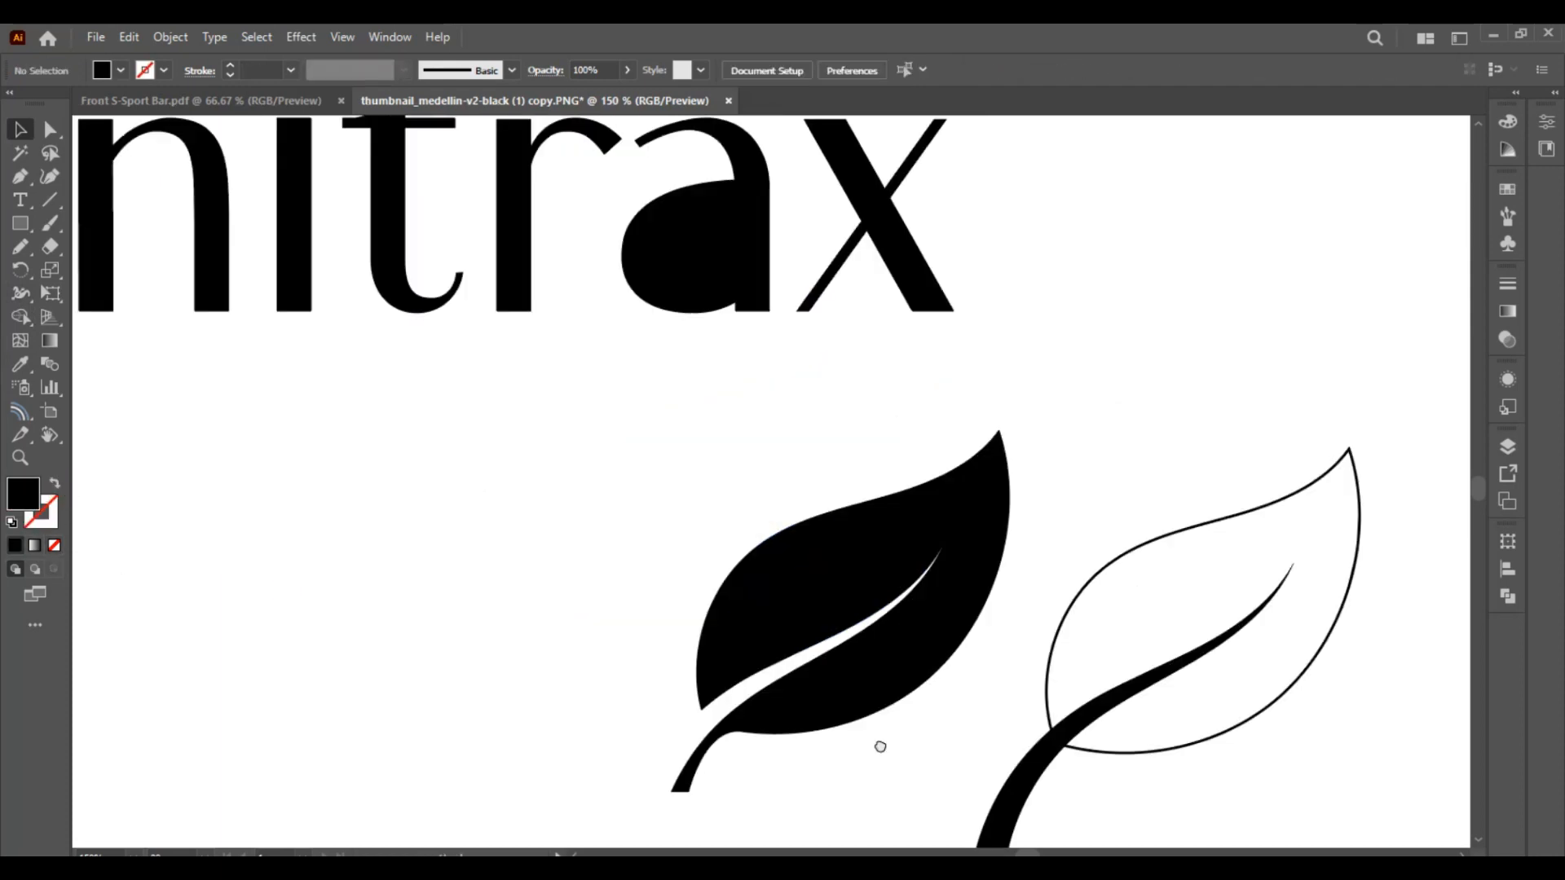
{"action": "double_click", "coordinate": [897, 693]}
{"action": "scroll", "coordinate": [901, 683], "scroll_direction": "down", "scroll_amount": 2}
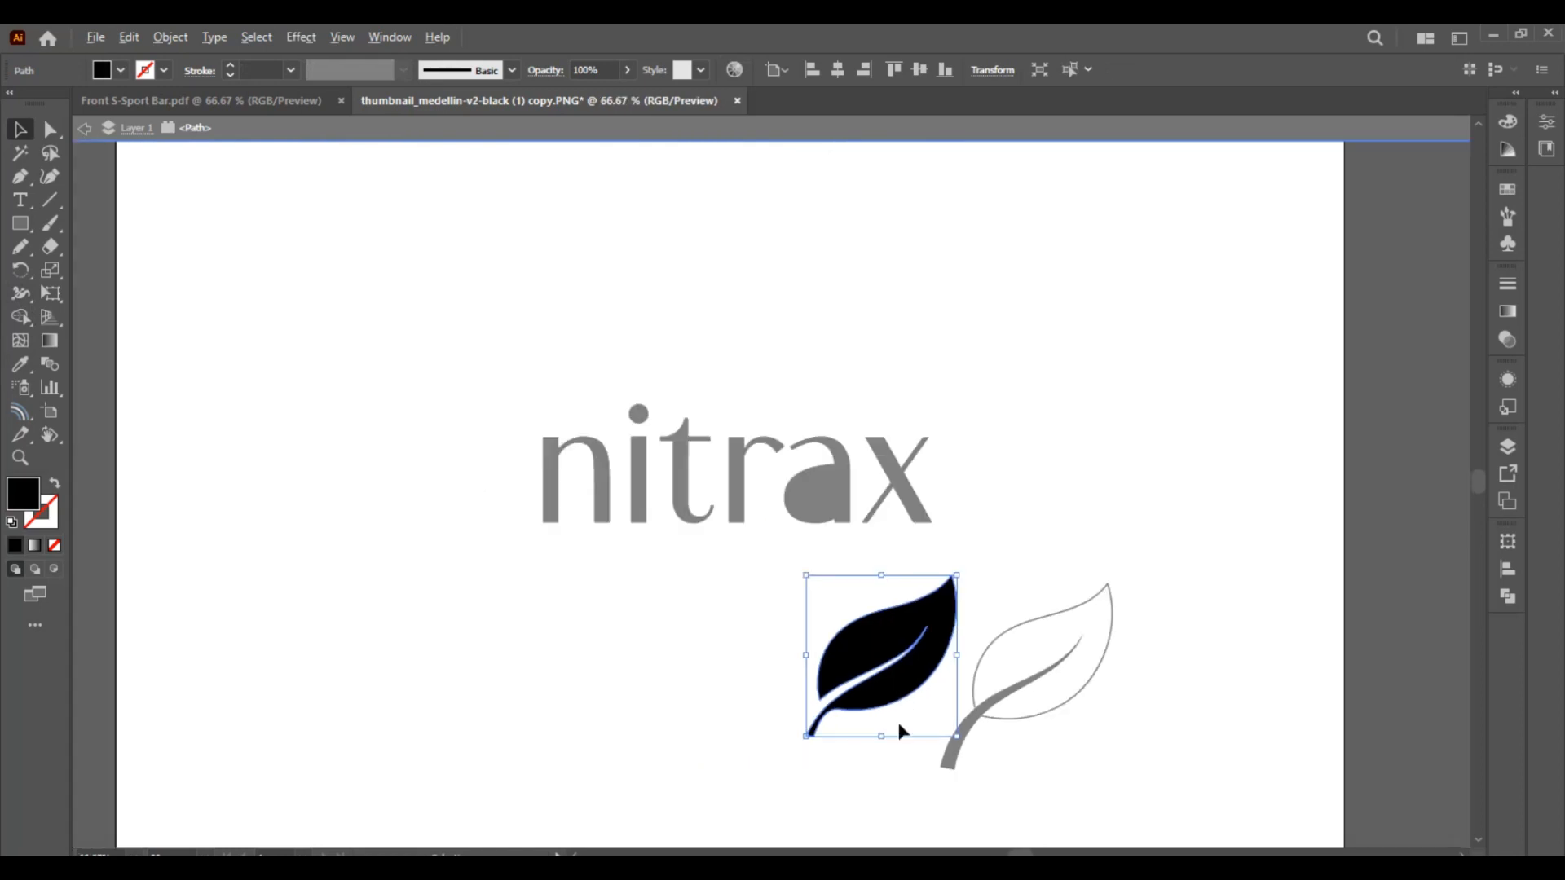
{"action": "double_click", "coordinate": [873, 780]}
{"action": "left_click", "coordinate": [884, 690]}
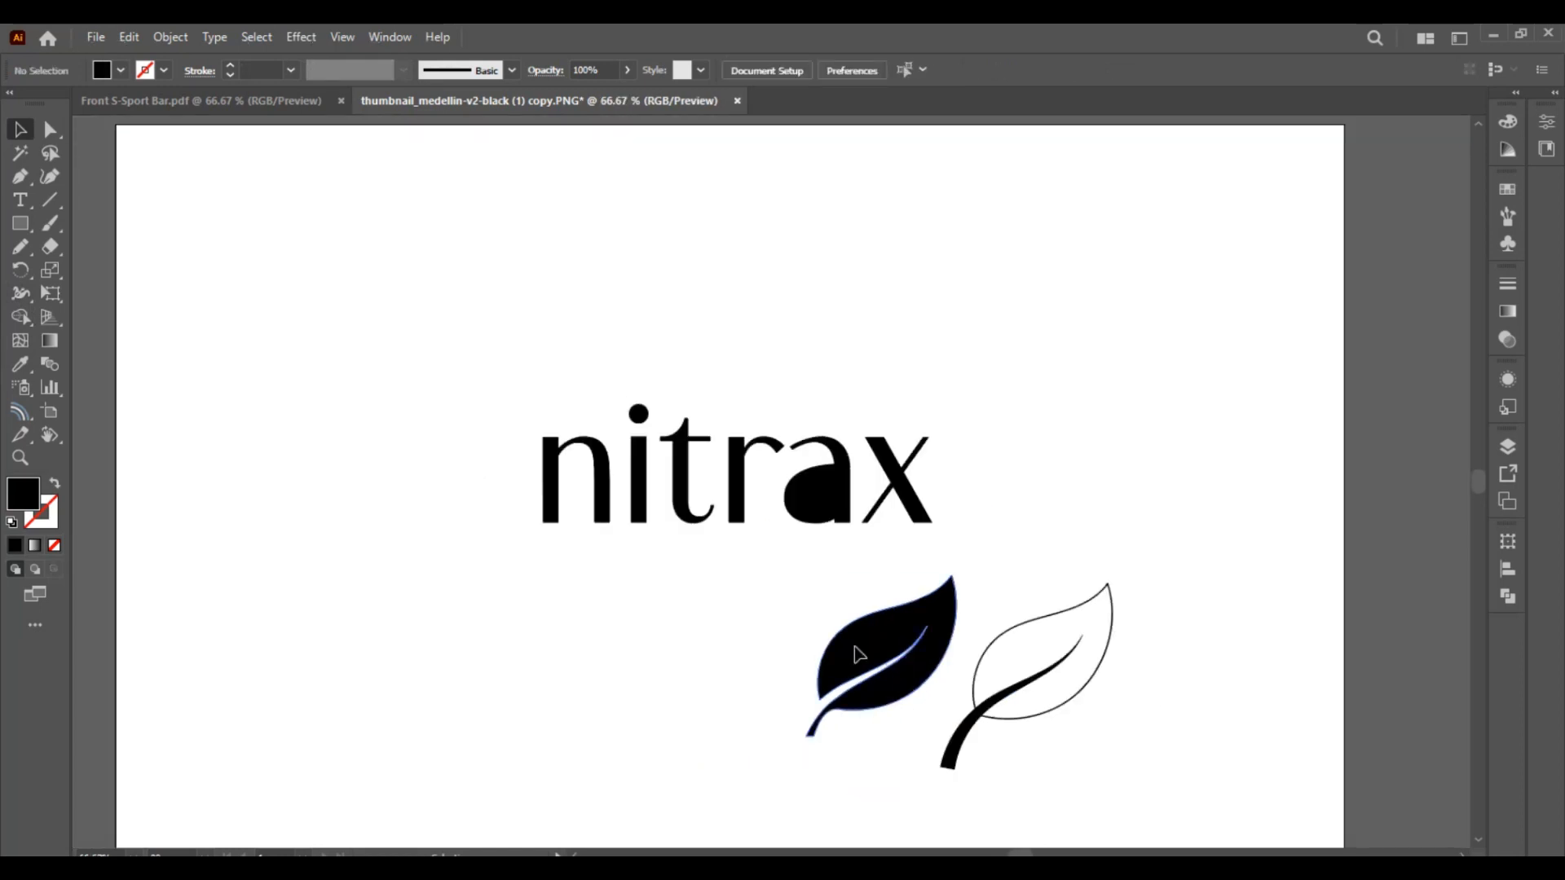
{"action": "left_click_drag", "start_coordinate": [856, 653], "coordinate": [637, 313]}
Select the outlined leaf copy with its thick midrib and move it aside, away from the logo
{"action": "left_click", "coordinate": [986, 748]}
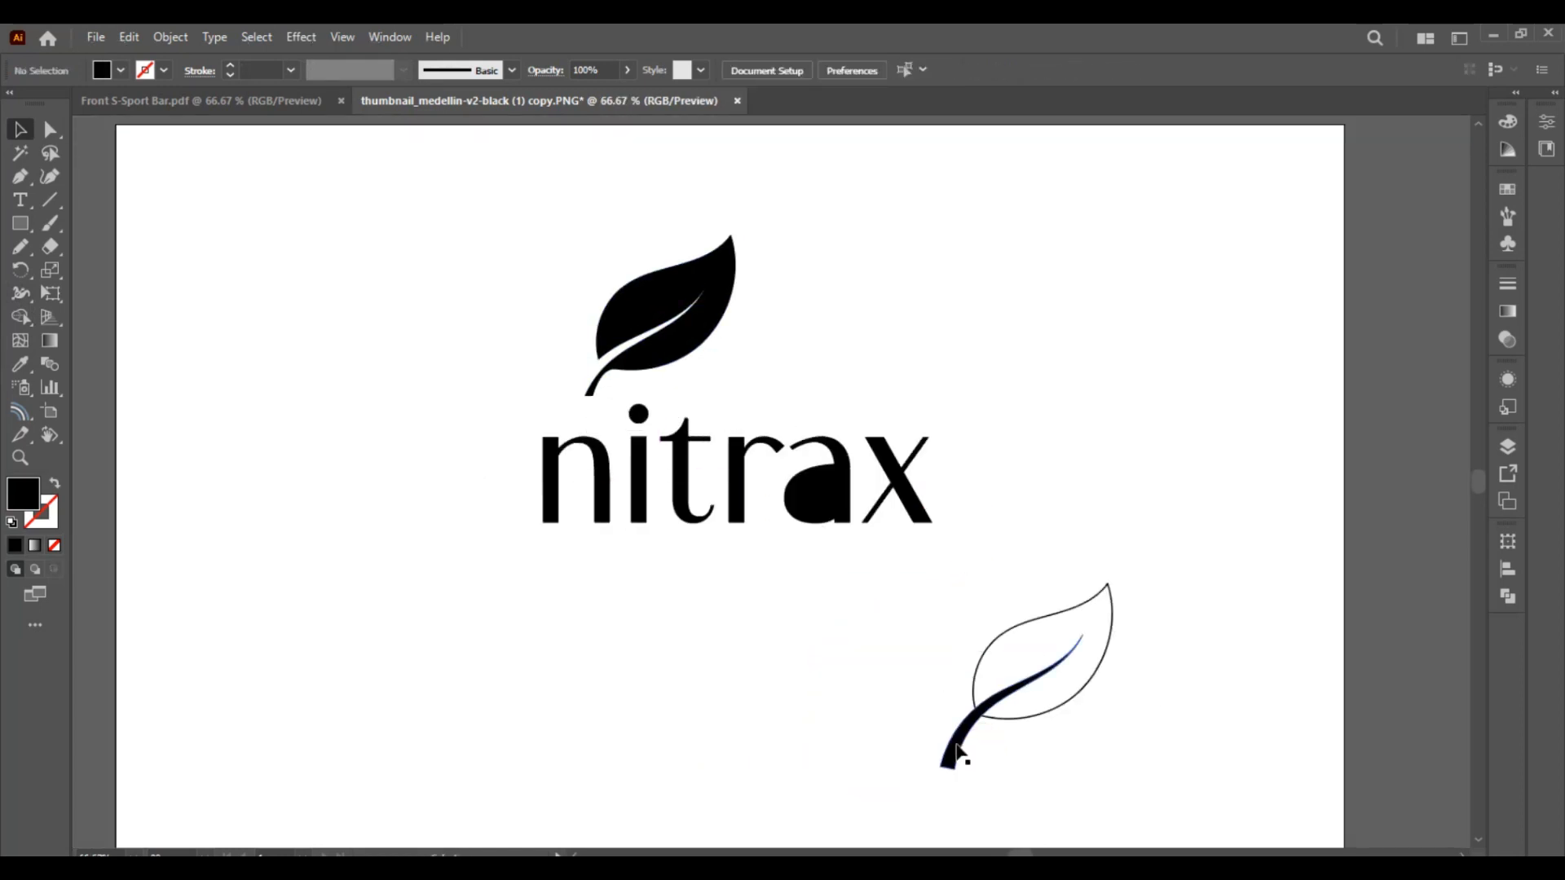
{"action": "mouse_move", "coordinate": [937, 665]}
{"action": "left_mouse_down"}
{"action": "mouse_move", "coordinate": [984, 747]}
{"action": "mouse_move", "coordinate": [1384, 714]}
{"action": "left_mouse_up"}
{"action": "left_click", "coordinate": [1177, 652]}
{"action": "scroll", "coordinate": [441, 143], "scroll_direction": "up", "scroll_amount": 1}
{"action": "left_click_drag", "start_coordinate": [752, 533], "coordinate": [503, 569]}
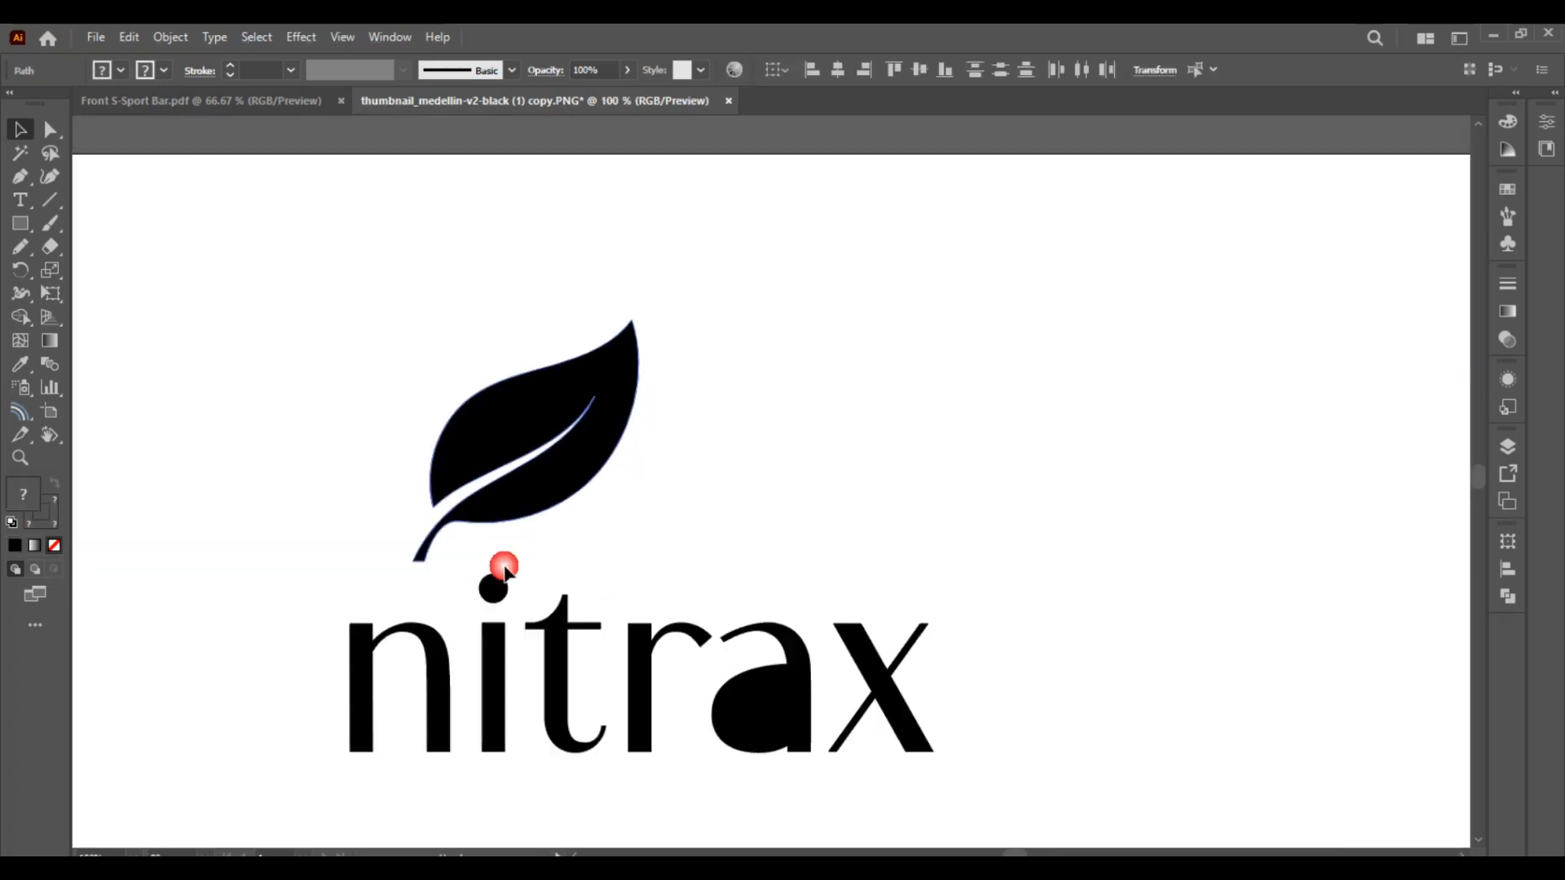
Delete the round dot of the letter i inside the grouped nitrax wordmark
{"action": "scroll", "coordinate": [494, 573], "scroll_direction": "up", "scroll_amount": 2}
{"action": "left_click", "coordinate": [494, 613]}
{"action": "double_click", "coordinate": [495, 613]}
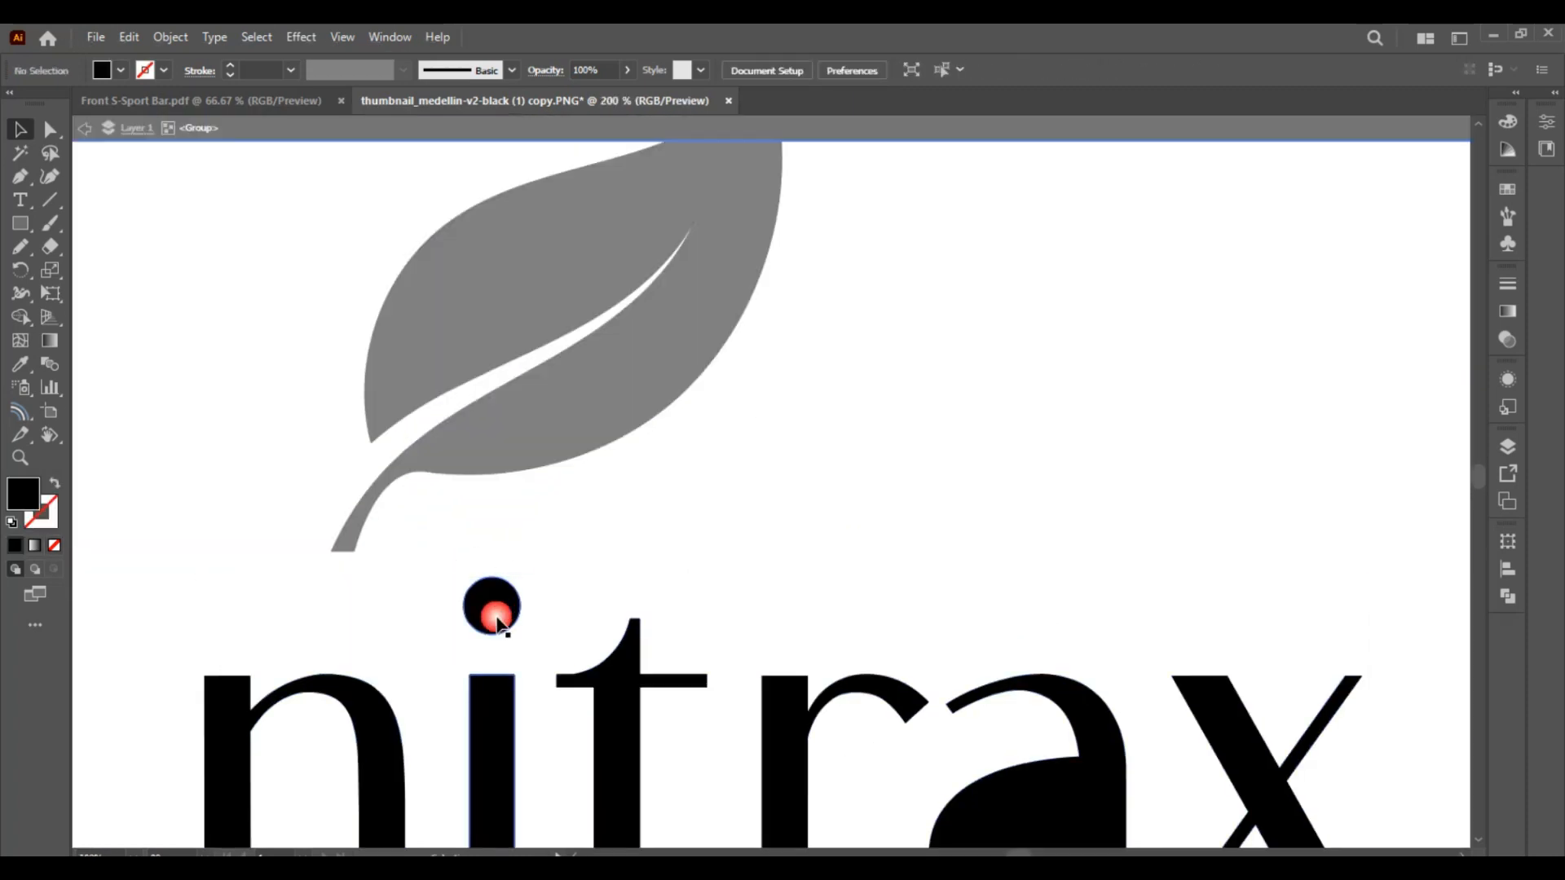
{"action": "left_click", "coordinate": [498, 622]}
{"action": "double_click", "coordinate": [492, 615]}
{"action": "left_click", "coordinate": [493, 618]}
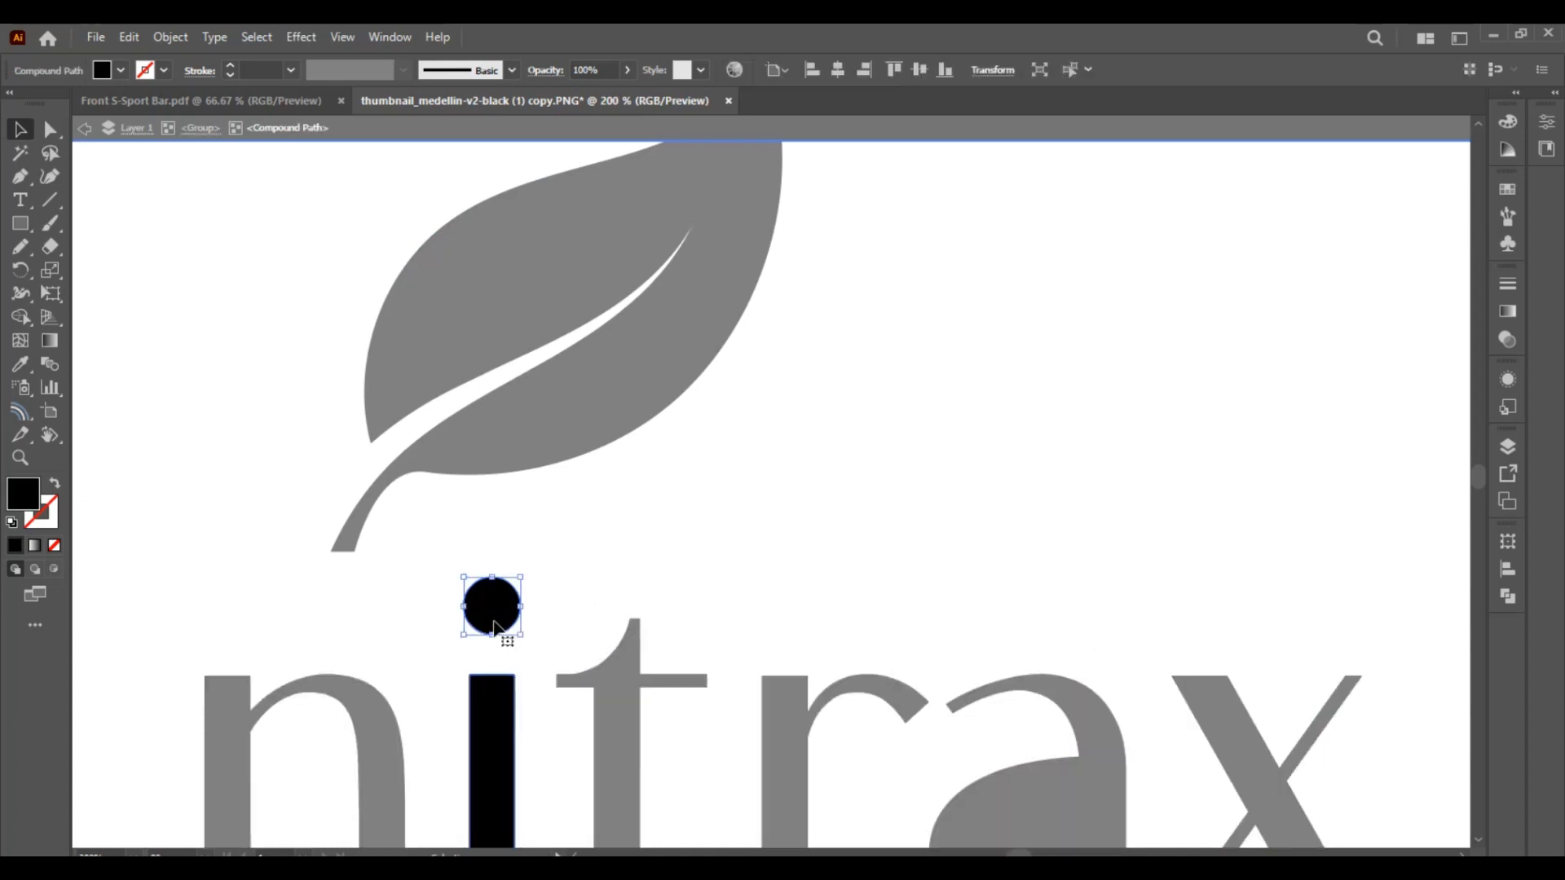
{"action": "key", "text": "Delete"}
{"action": "double_click", "coordinate": [539, 588]}
Place a copy of the solid leaf over the letter a of the wordmark
{"action": "left_click_drag", "start_coordinate": [718, 564], "coordinate": [608, 447]}
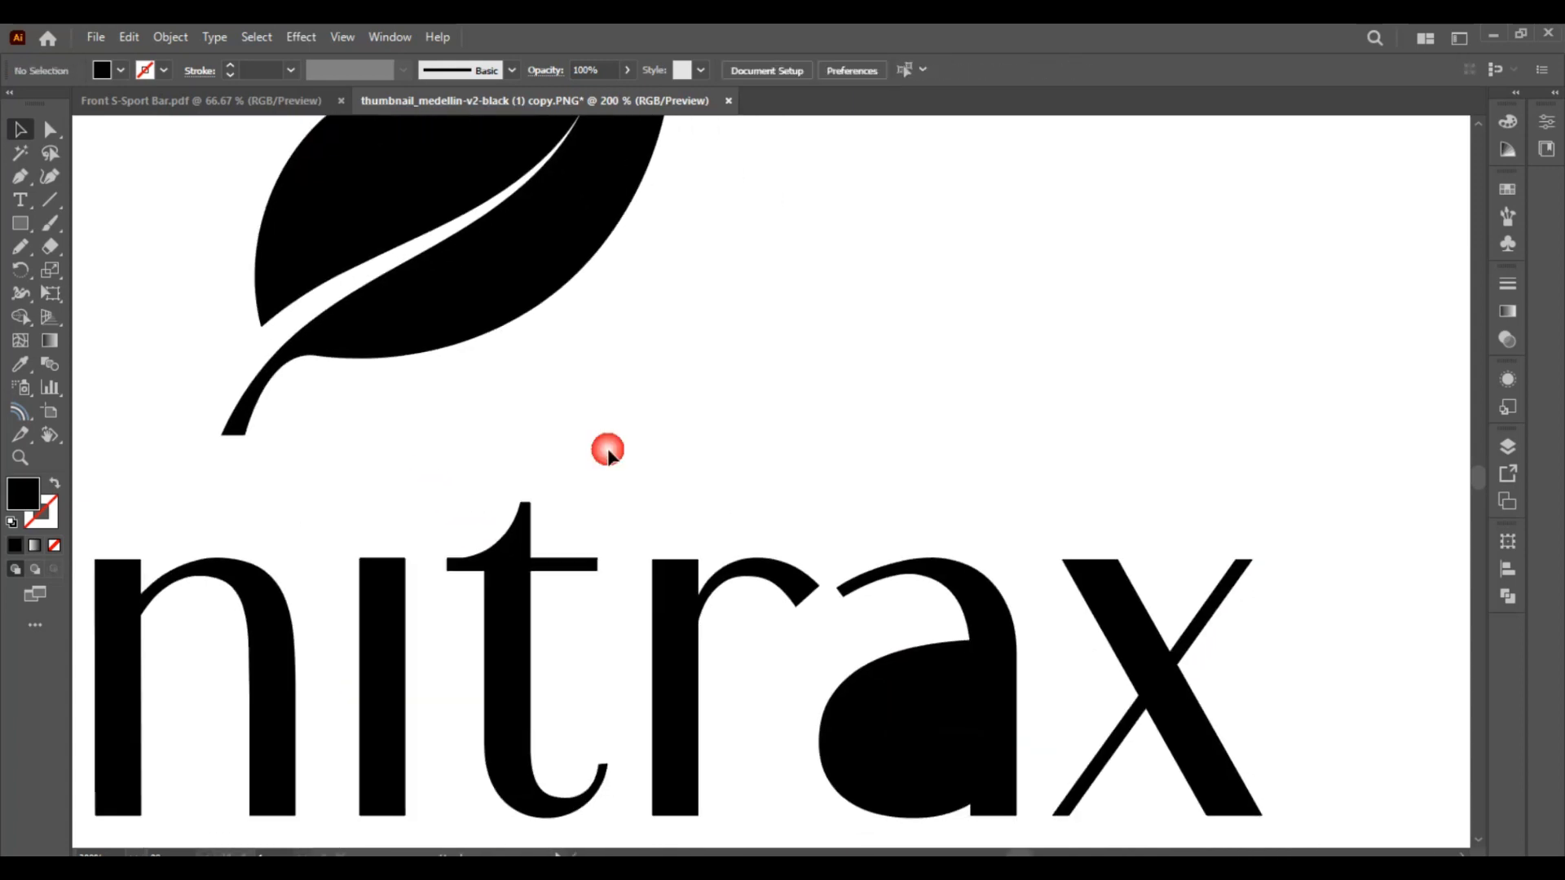
{"action": "left_click_drag", "start_coordinate": [507, 314], "coordinate": [1004, 665]}
{"action": "left_click_drag", "start_coordinate": [580, 209], "coordinate": [586, 329]}
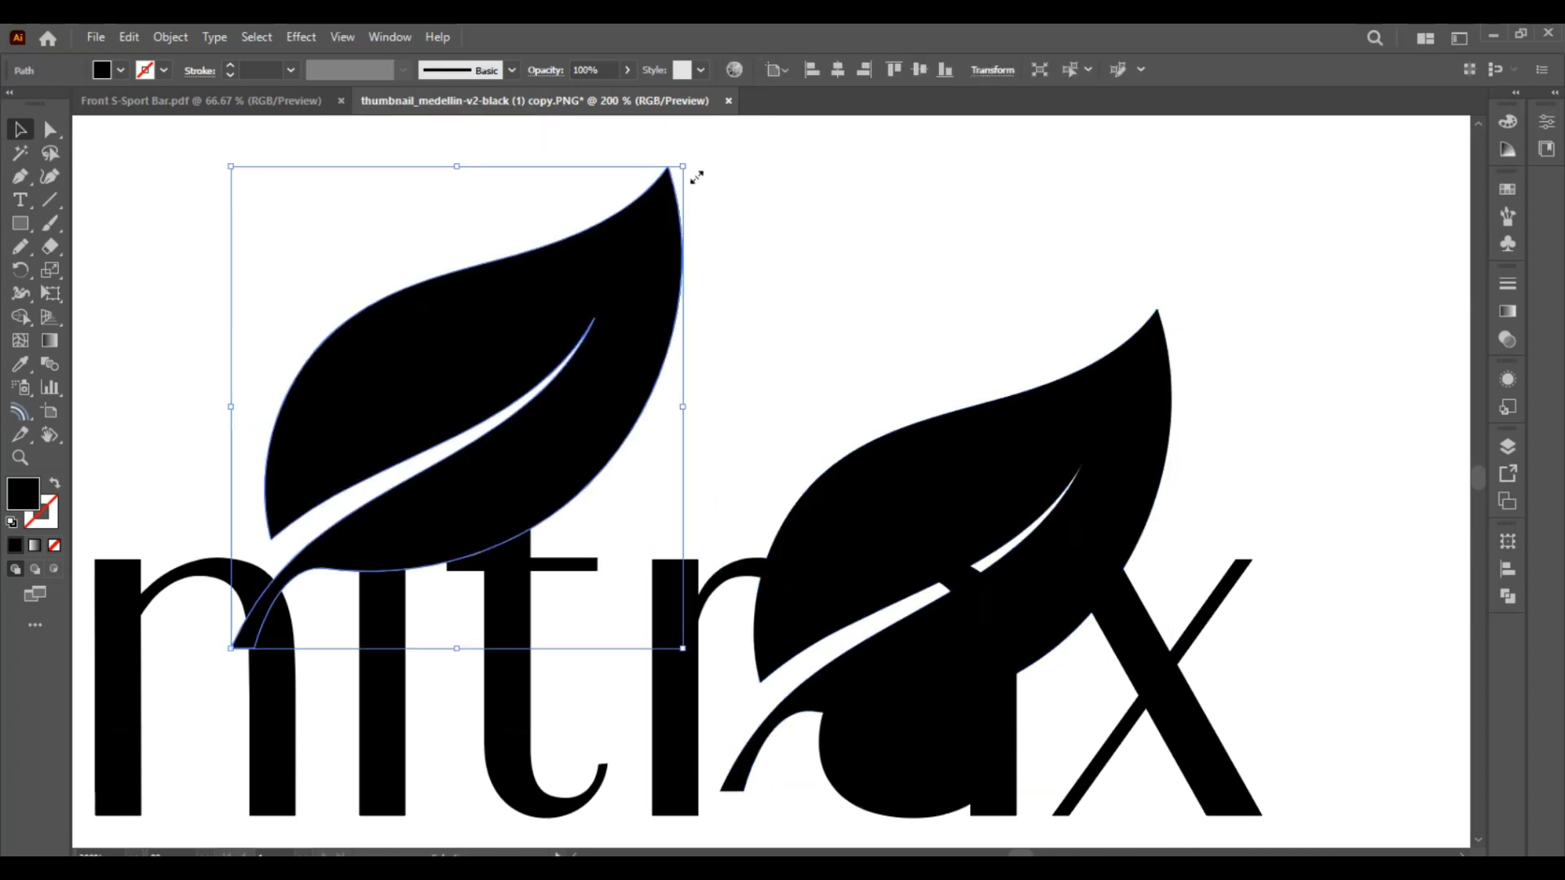
Scale the original leaf down to less than half its size and position it above the stem of the i as its dot
{"action": "left_click_drag", "start_coordinate": [685, 164], "coordinate": [545, 312]}
{"action": "left_click_drag", "start_coordinate": [506, 436], "coordinate": [511, 471]}
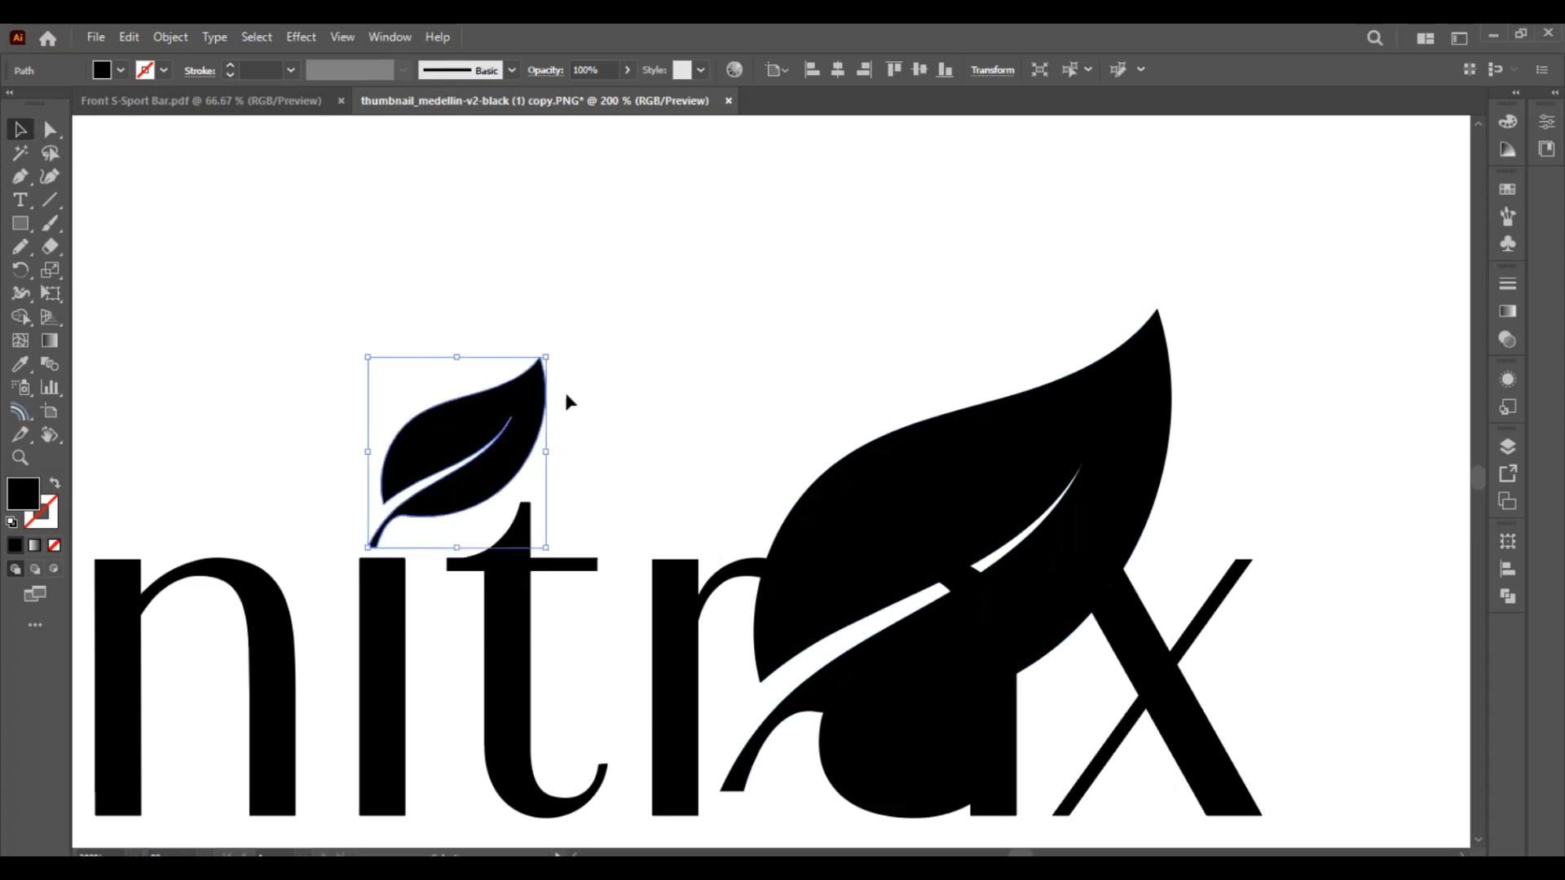
{"action": "left_click", "coordinate": [678, 414]}
Give the large leaf copy over the letter a a white fill sampled from the artboard
{"action": "left_click_drag", "start_coordinate": [702, 427], "coordinate": [426, 304]}
{"action": "left_click", "coordinate": [626, 356]}
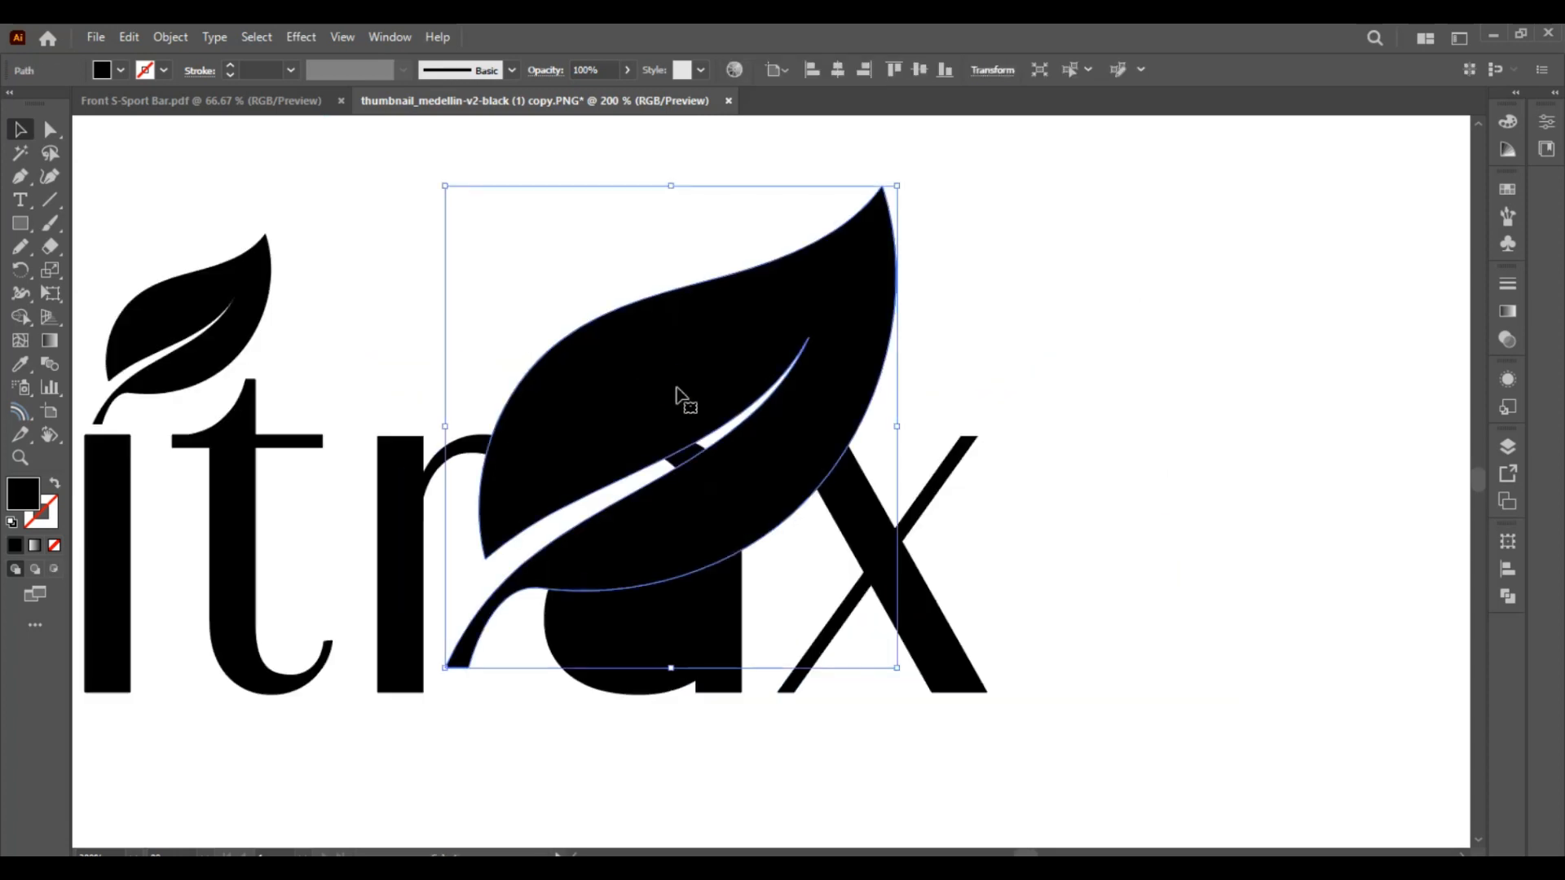
{"action": "key", "text": "i"}
{"action": "left_click", "coordinate": [1264, 419]}
{"action": "key", "text": "v"}
Shrink and slightly rotate the white leaf, fitting it in the bowl of the a with its stem crossing the bowl's outer edge
{"action": "left_click_drag", "start_coordinate": [891, 314], "coordinate": [864, 481]}
{"action": "left_click_drag", "start_coordinate": [875, 362], "coordinate": [727, 522]}
{"action": "left_click_drag", "start_coordinate": [692, 593], "coordinate": [689, 606]}
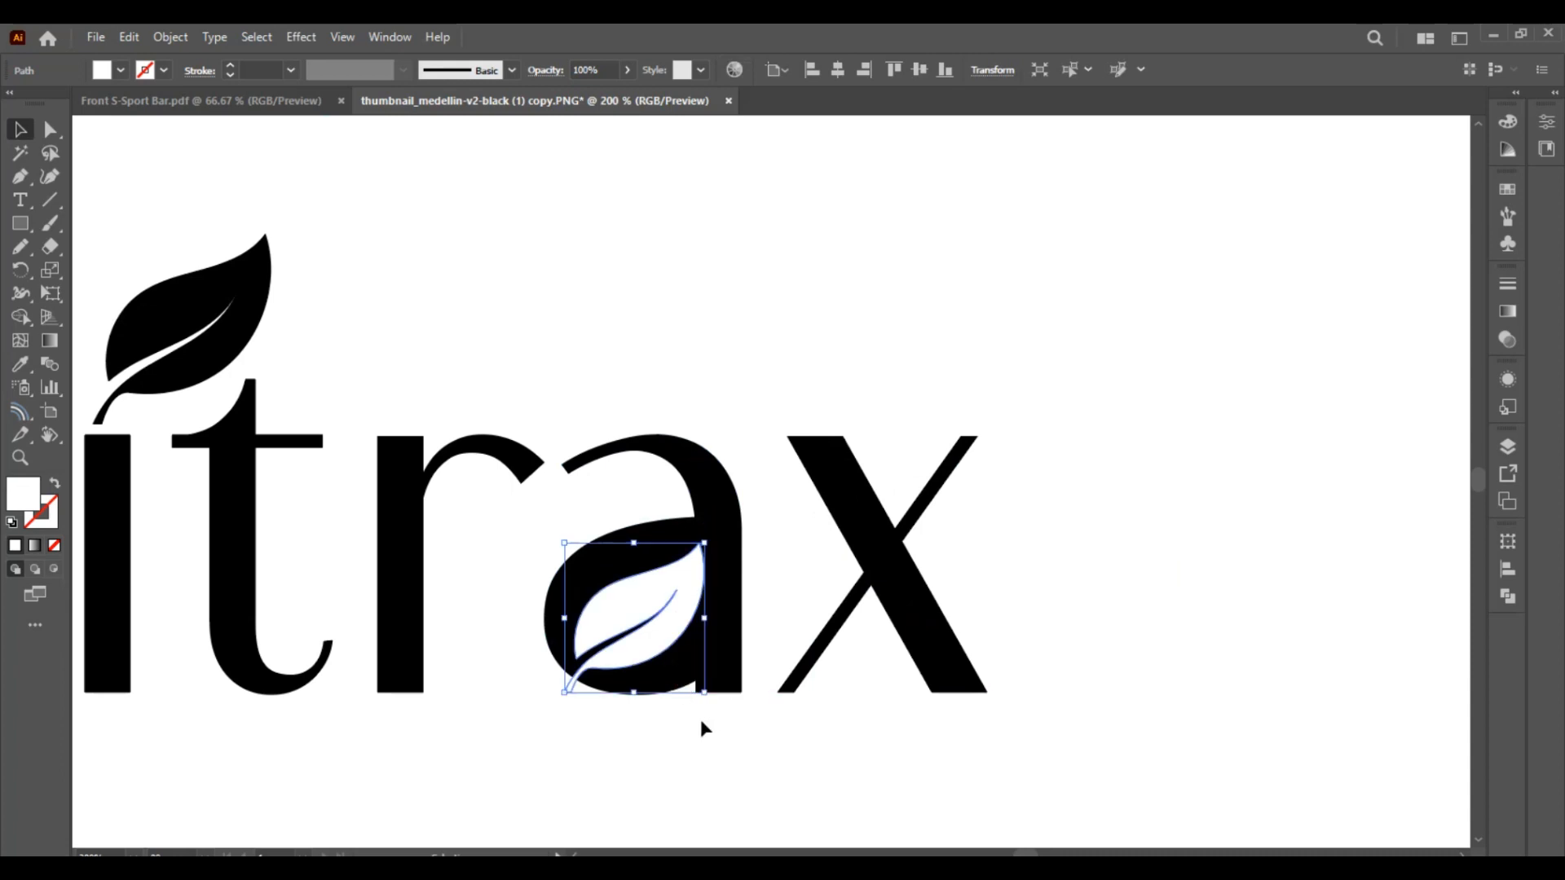
{"action": "mouse_move", "coordinate": [711, 706]}
{"action": "left_mouse_down"}
{"action": "mouse_move", "coordinate": [698, 727]}
{"action": "mouse_move", "coordinate": [703, 711]}
{"action": "left_mouse_up"}
{"action": "left_click", "coordinate": [657, 730]}
{"action": "left_click_drag", "start_coordinate": [639, 753], "coordinate": [685, 726]}
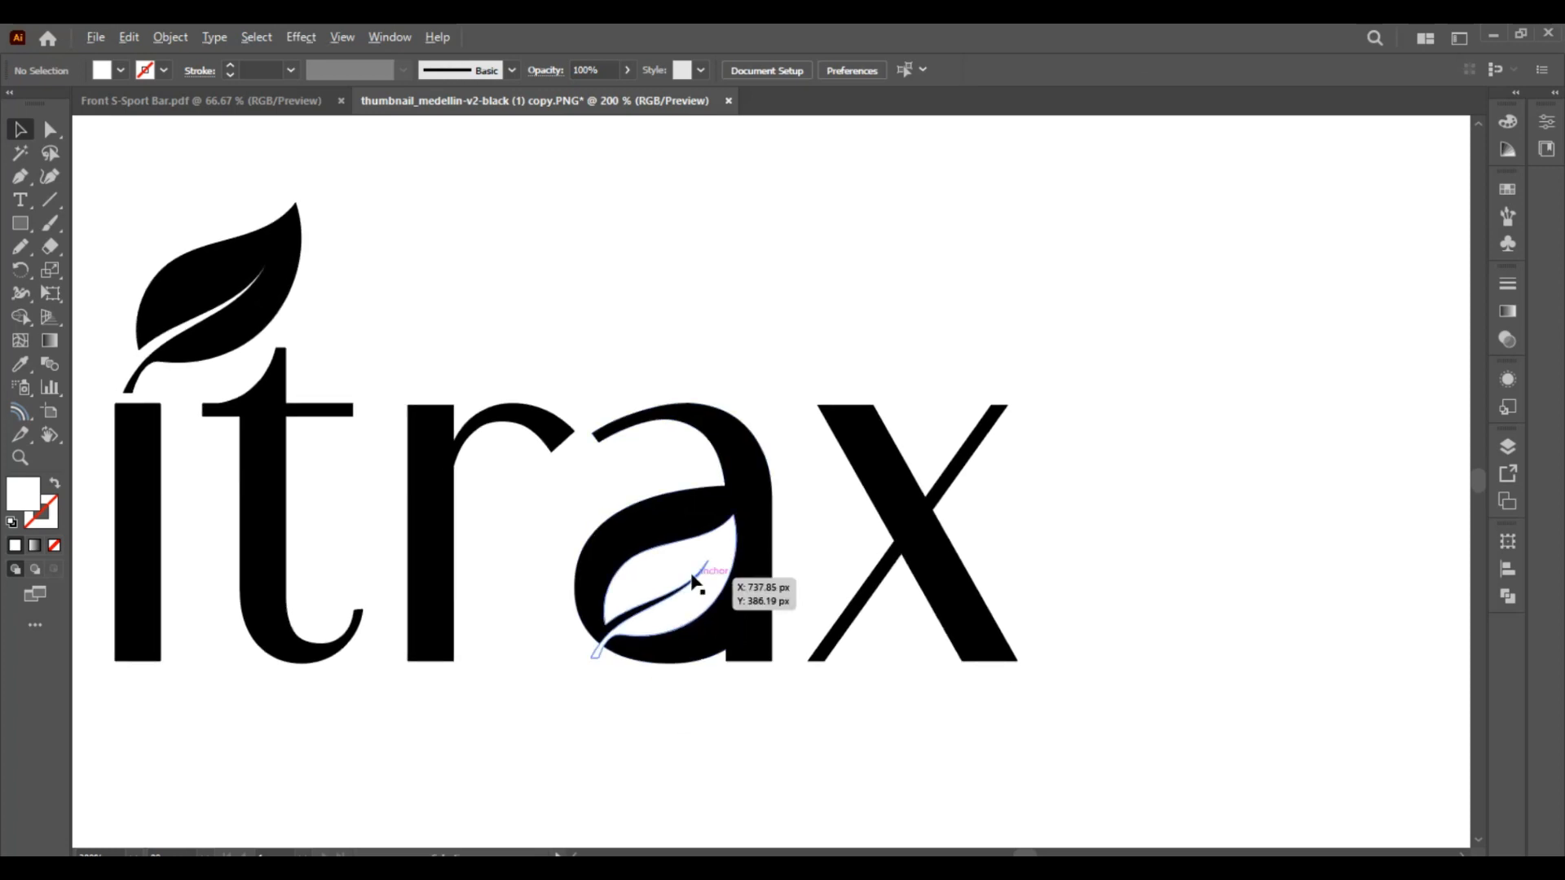
{"action": "scroll", "coordinate": [697, 571], "scroll_direction": "up", "scroll_amount": 2}
{"action": "left_click_drag", "start_coordinate": [731, 541], "coordinate": [720, 539]}
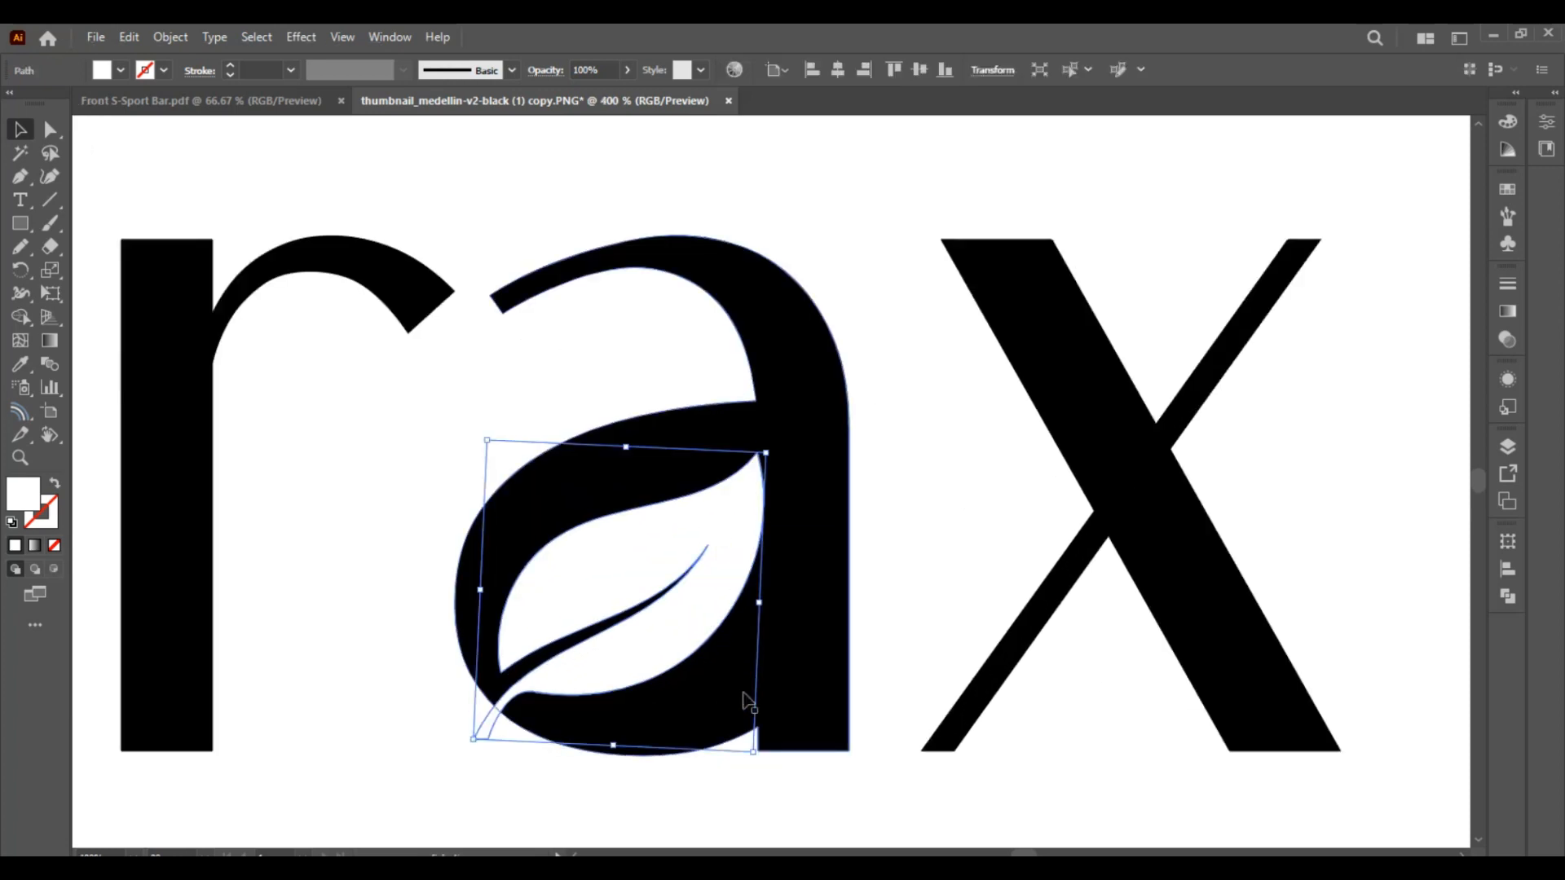
{"action": "left_click", "coordinate": [794, 688], "text": "shift"}
{"action": "scroll", "coordinate": [520, 735], "scroll_direction": "up", "scroll_amount": 2}
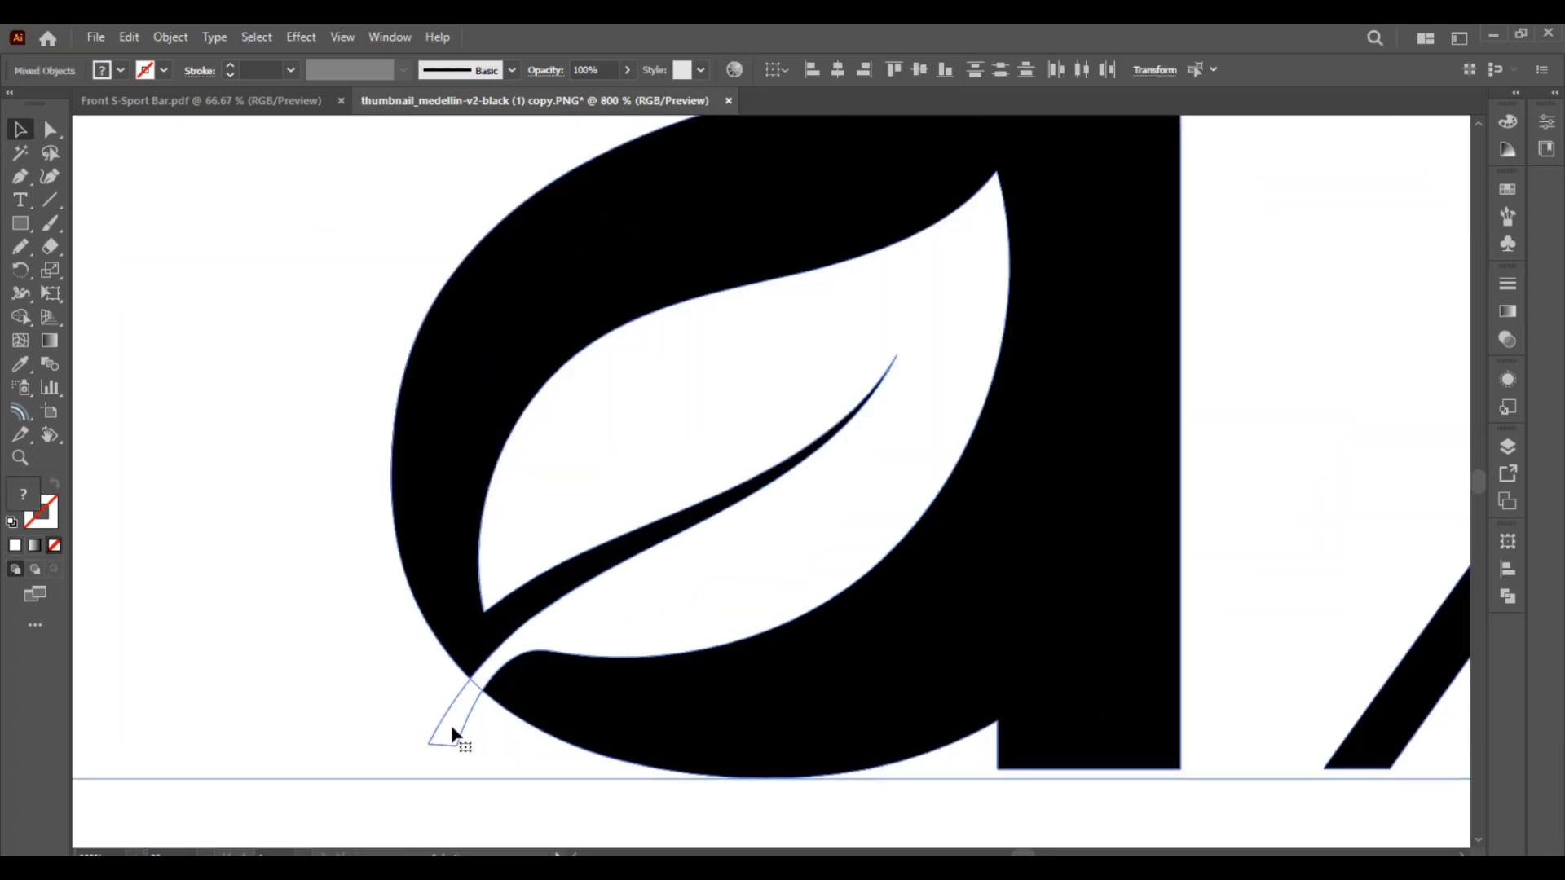
{"action": "scroll", "coordinate": [504, 737], "scroll_direction": "down", "scroll_amount": 1}
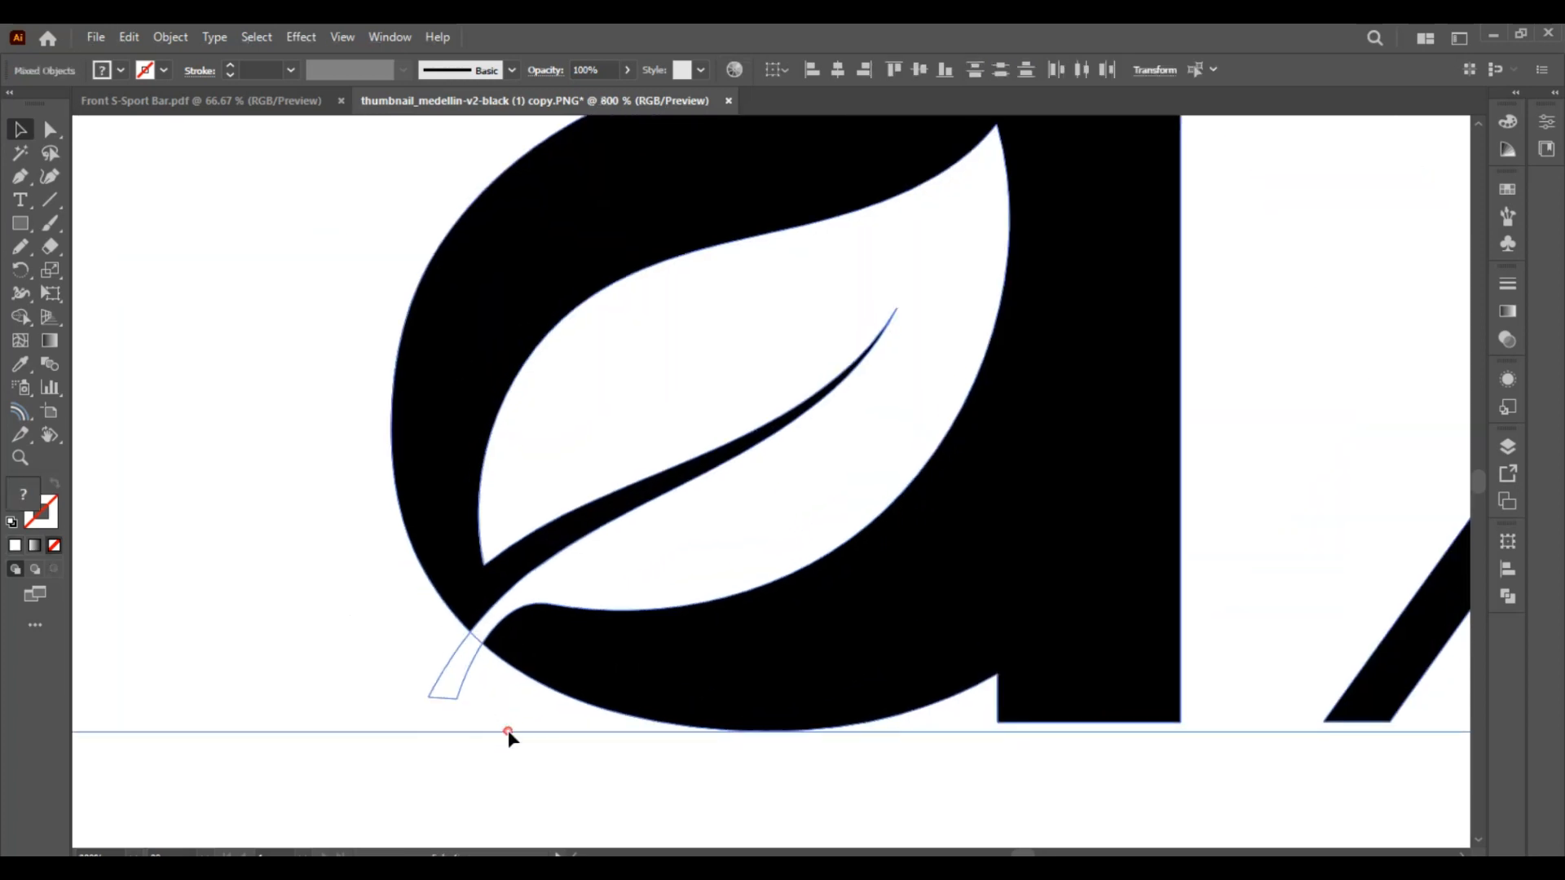
{"action": "left_click", "coordinate": [507, 731]}
{"action": "scroll", "coordinate": [475, 731], "scroll_direction": "up", "scroll_amount": 2}
{"action": "left_click", "coordinate": [506, 535]}
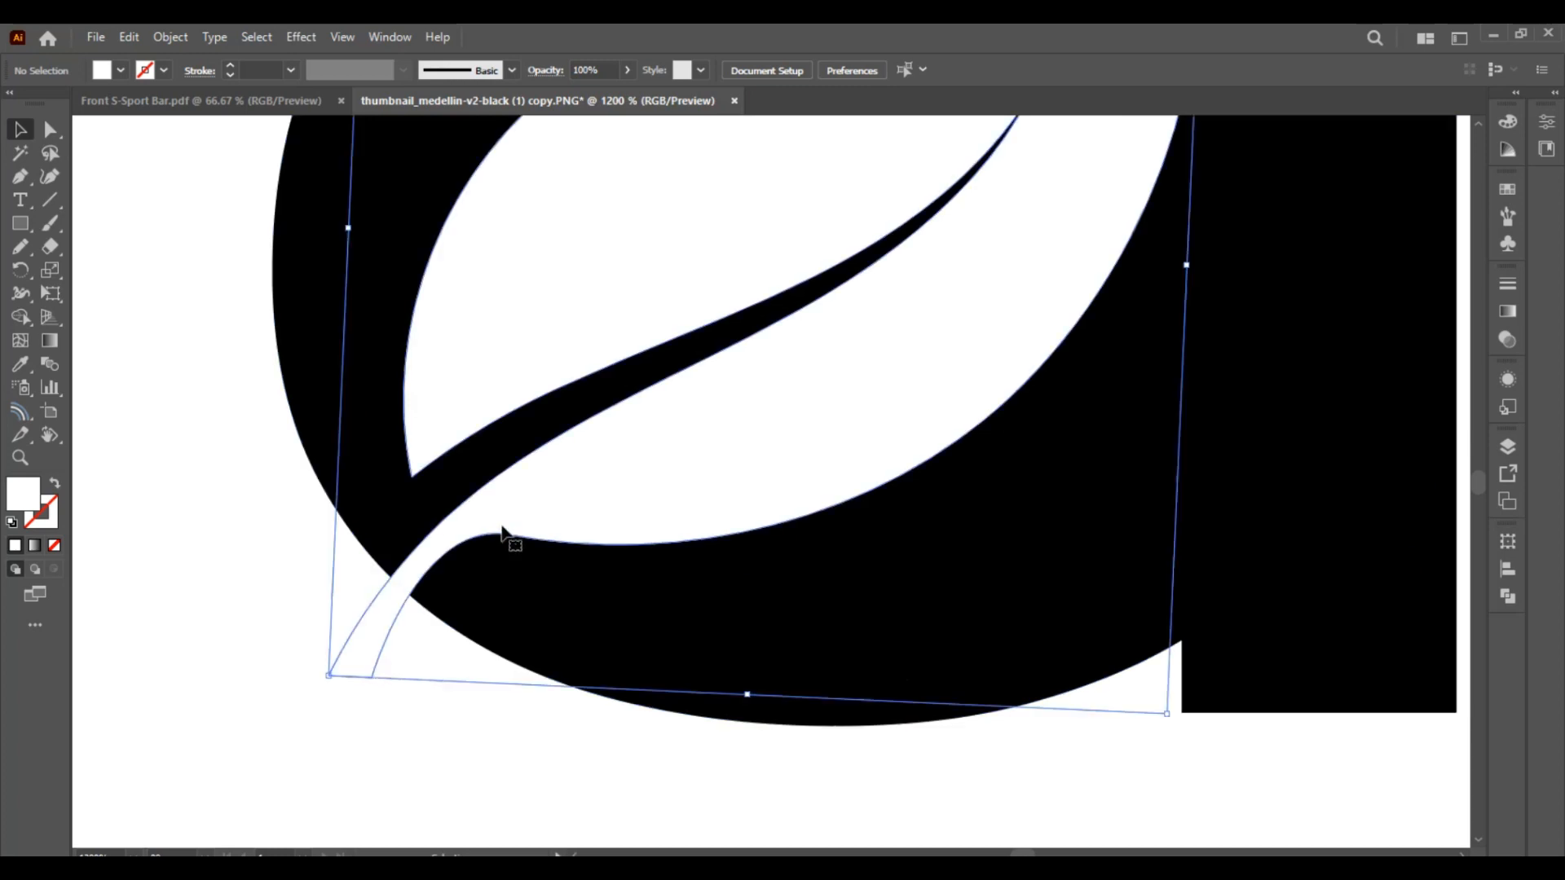
{"action": "left_click", "coordinate": [437, 724]}
{"action": "left_click", "coordinate": [375, 645]}
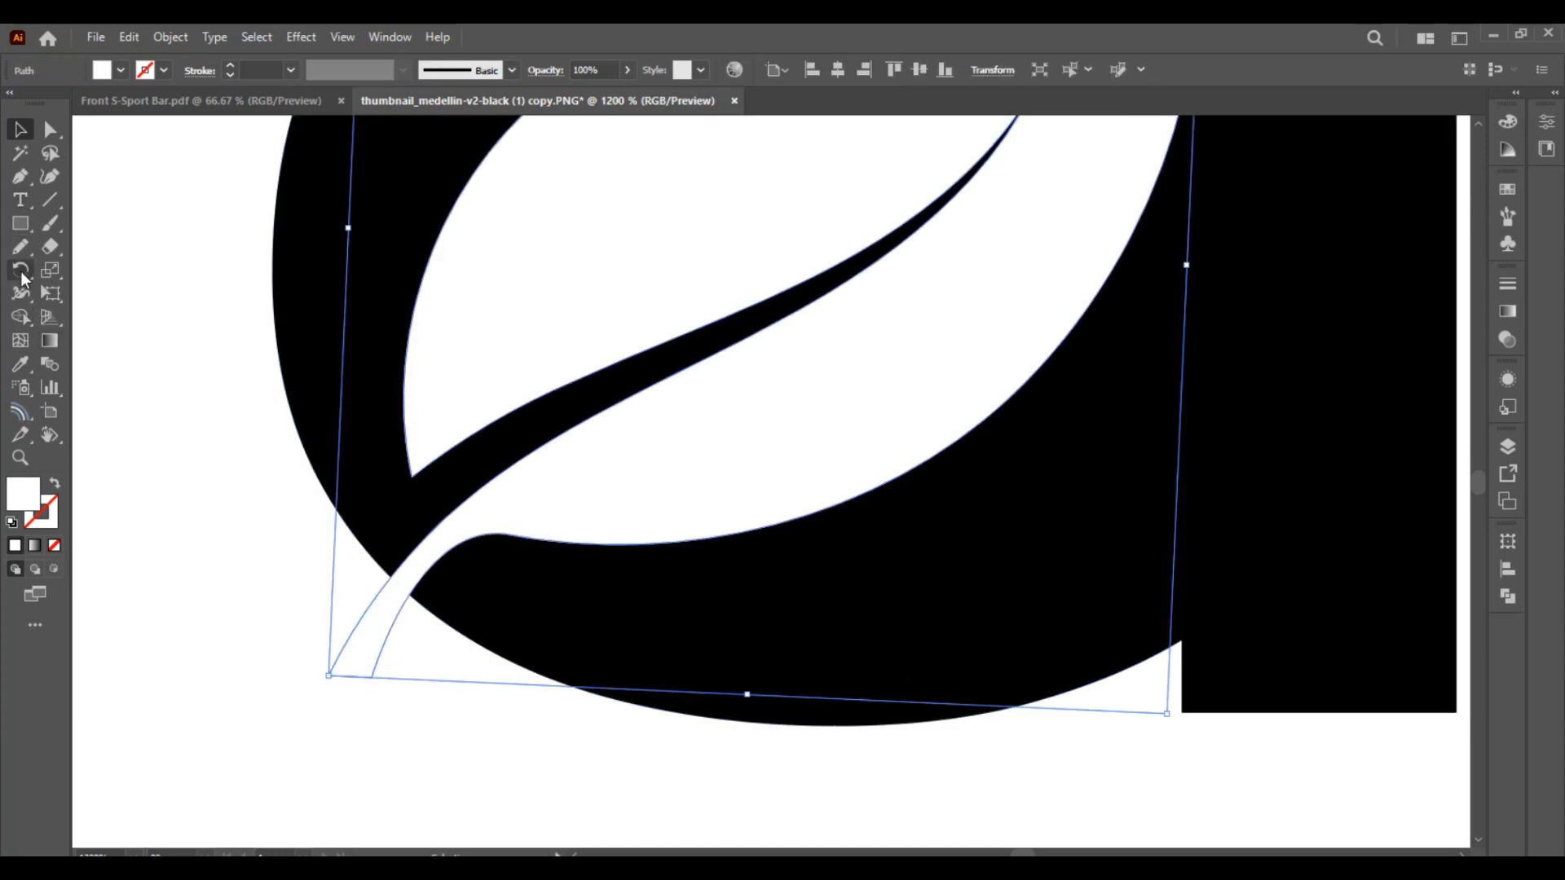
{"action": "left_click", "coordinate": [25, 311]}
{"action": "left_click", "coordinate": [741, 427]}
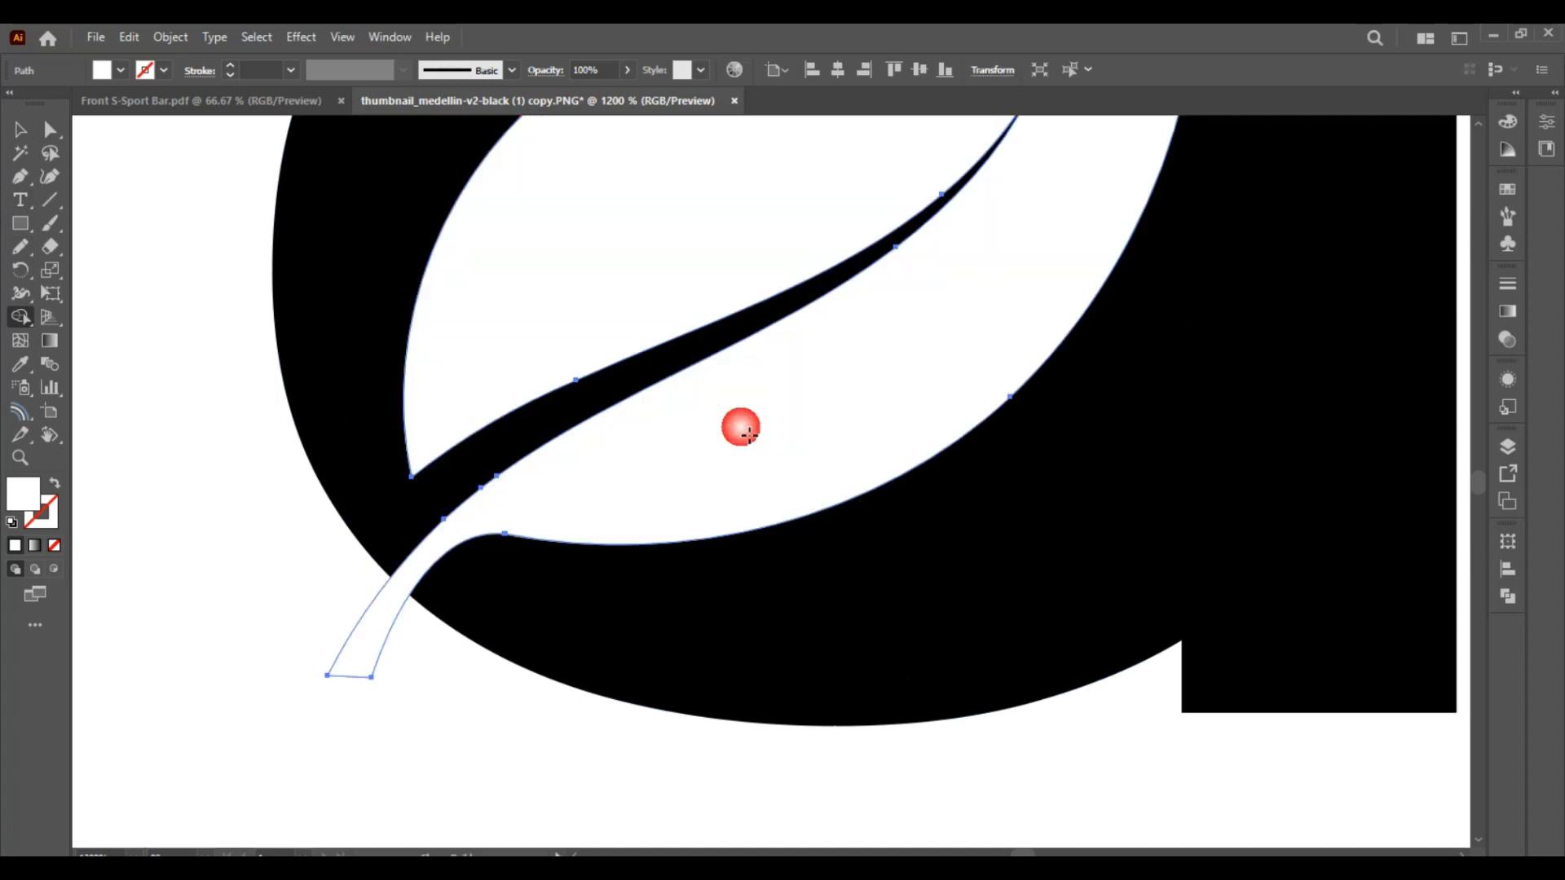
{"action": "key", "text": "v"}
{"action": "left_click", "coordinate": [528, 723]}
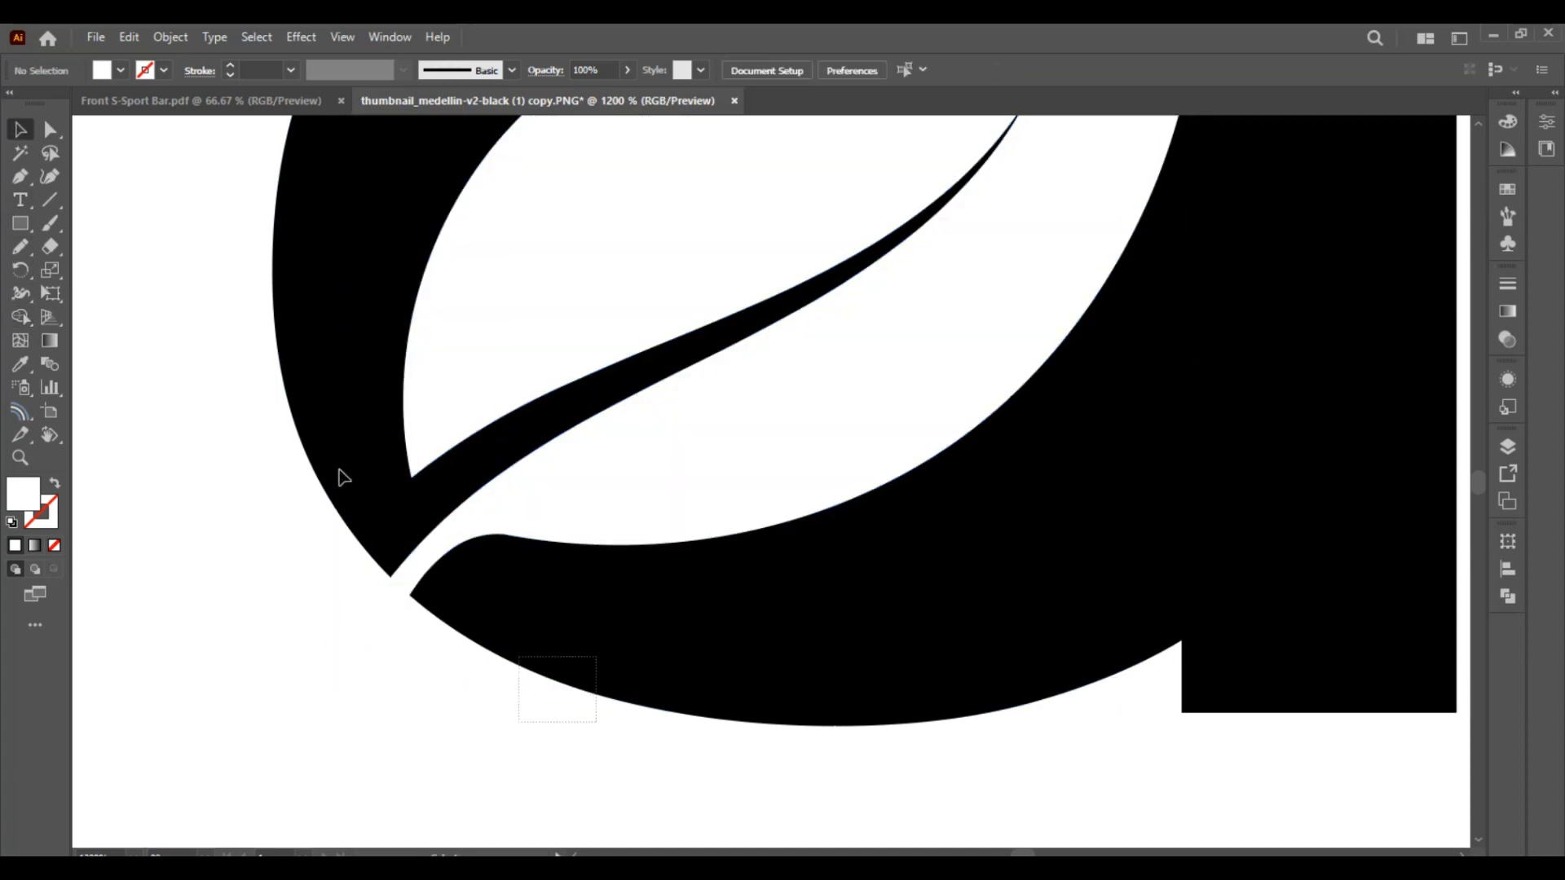
Select all artwork and split off the white leaf's stem tip outside the letter a with the Shape Builder
{"action": "key", "text": "ctrl+a"}
{"action": "left_click", "coordinate": [22, 314]}
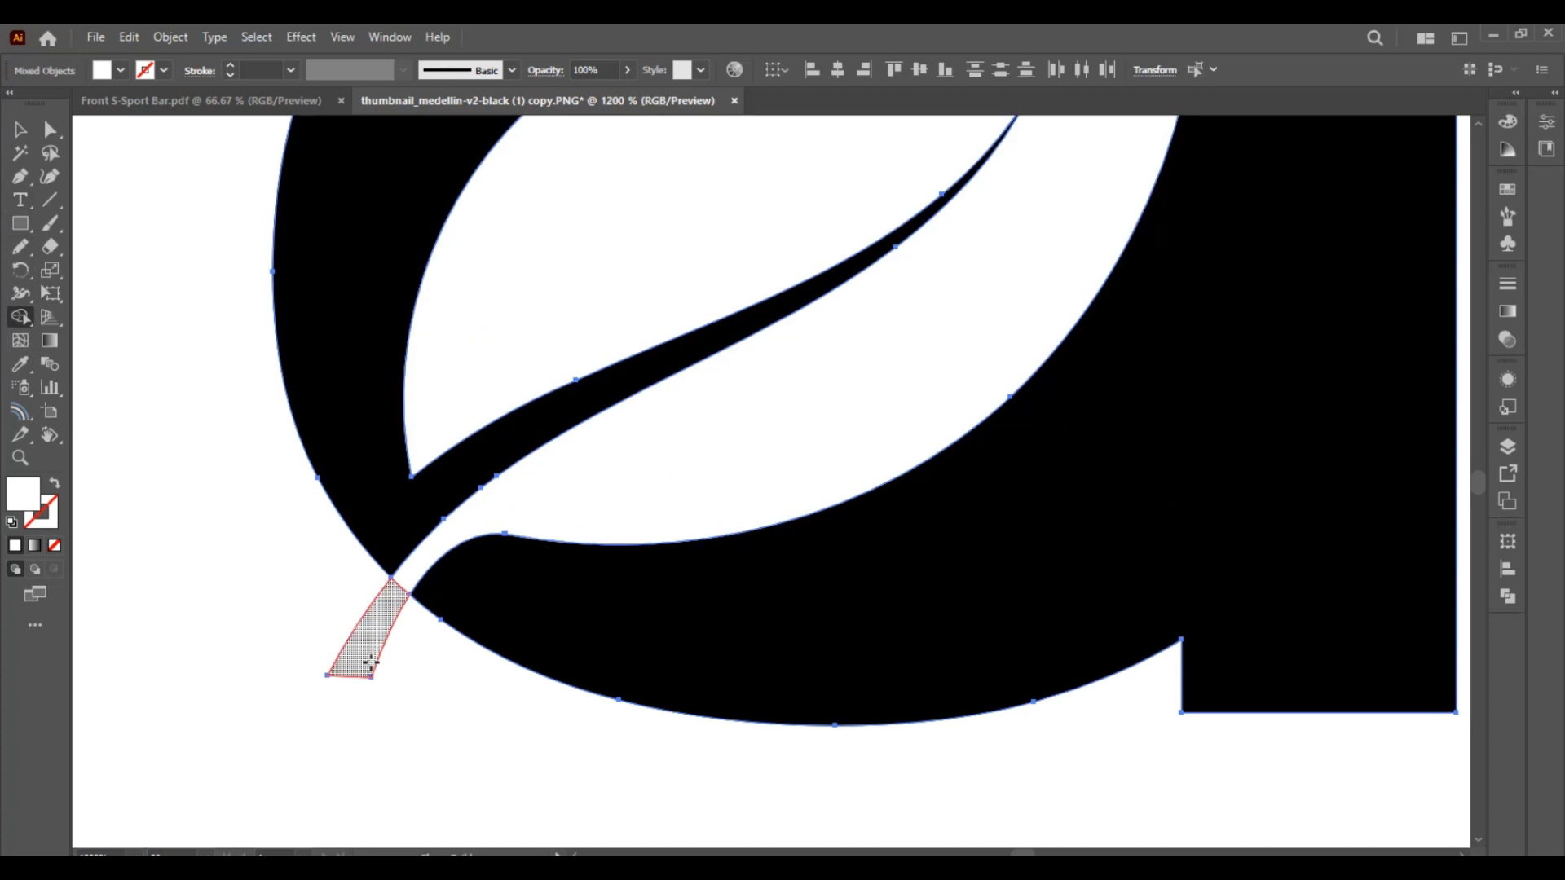
{"action": "left_click", "coordinate": [371, 662], "text": "alt"}
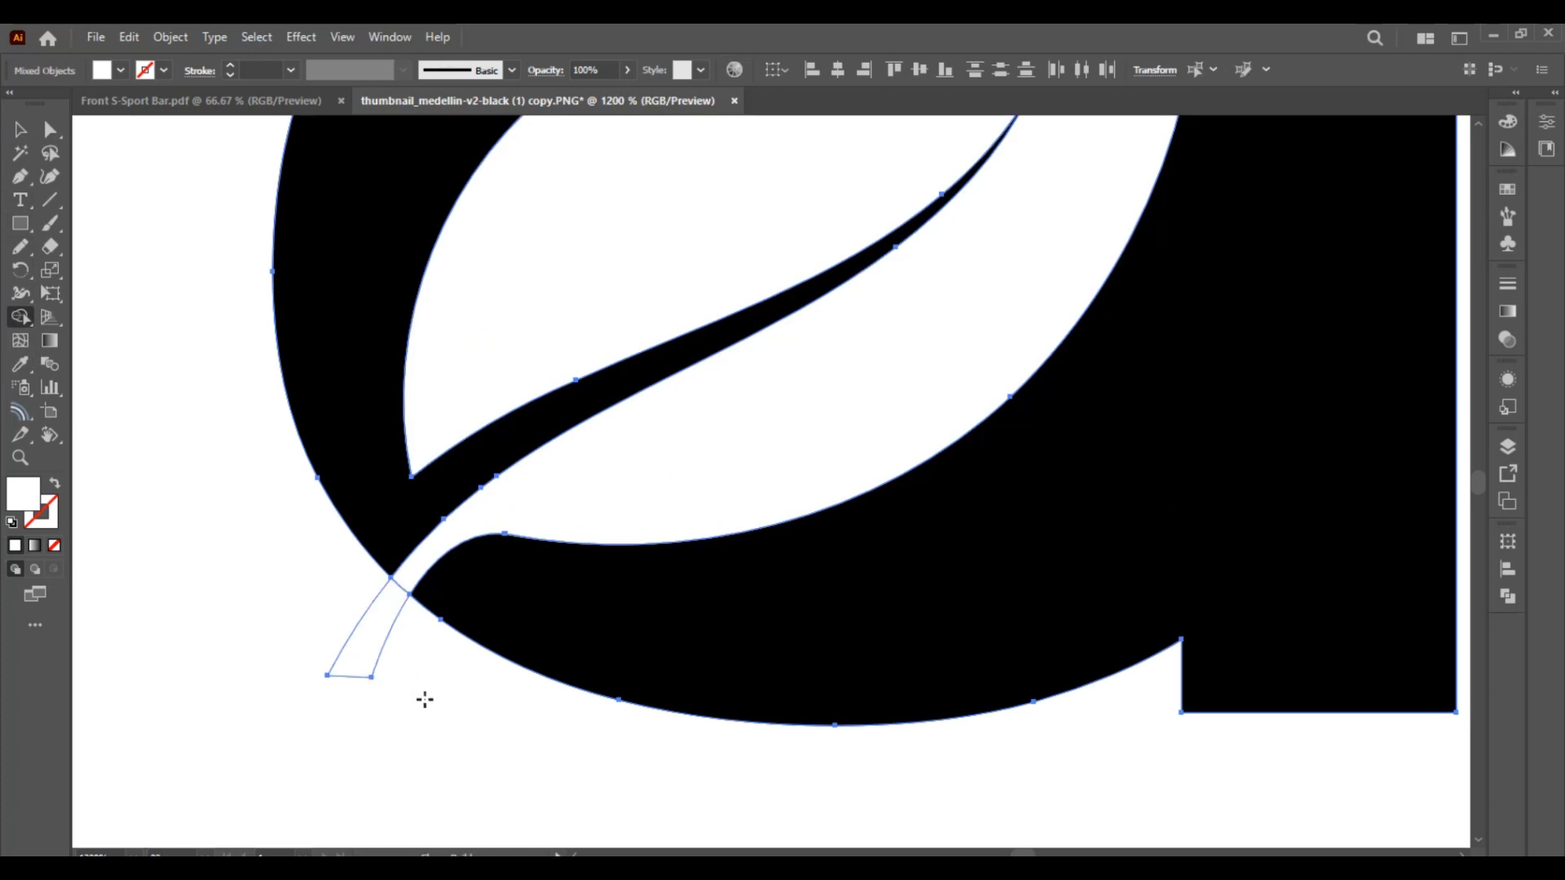
{"action": "key", "text": "v"}
Fill the separated stem tip outside the a with the black sampled from the letter
{"action": "left_click", "coordinate": [583, 513]}
{"action": "left_click", "coordinate": [360, 667]}
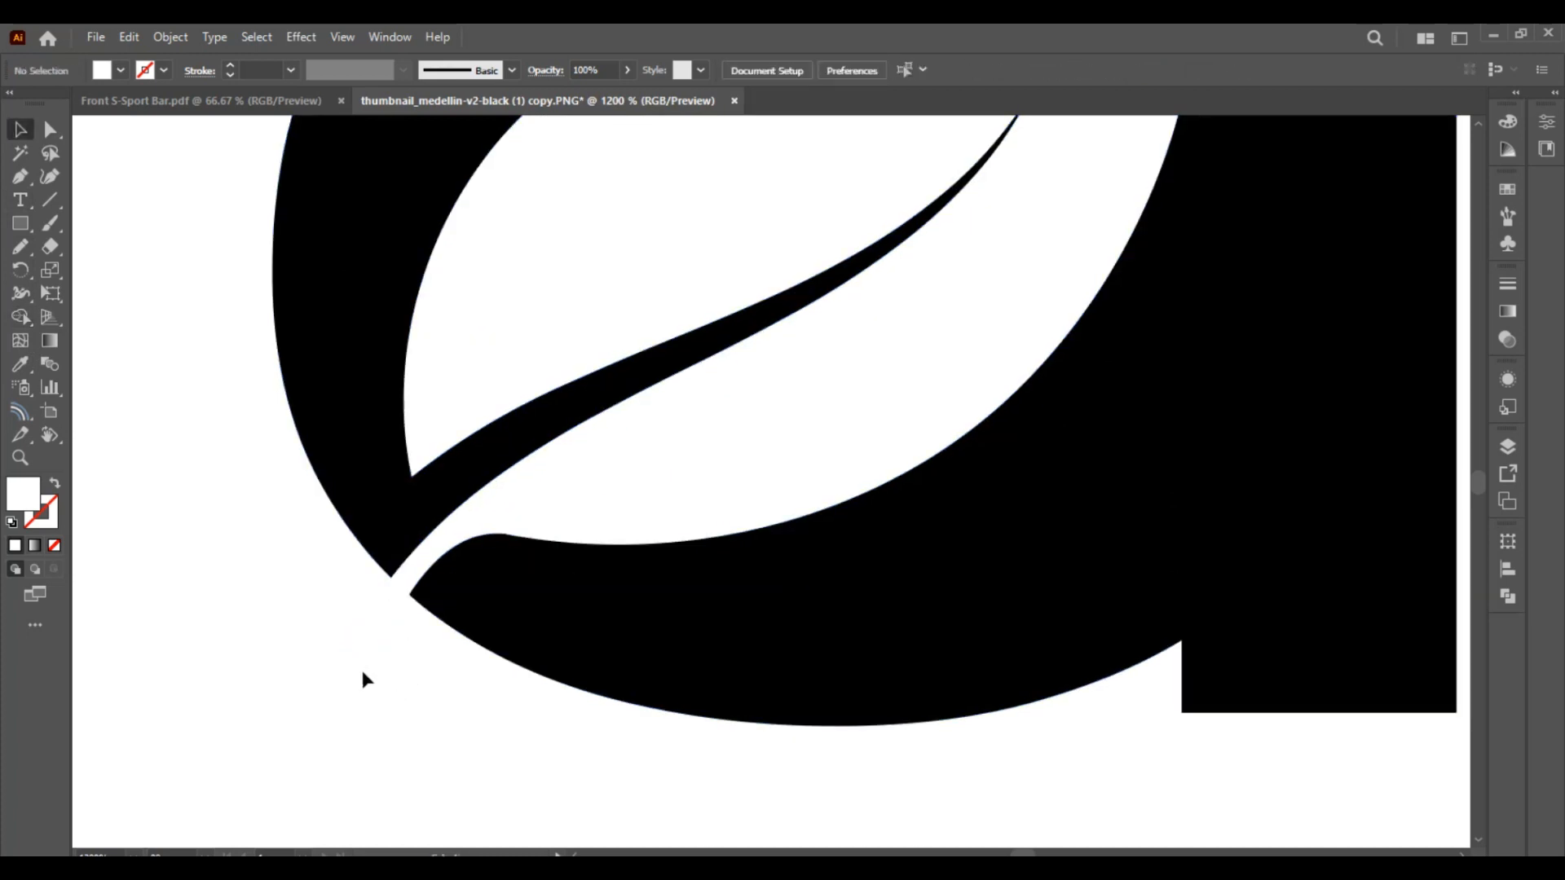
{"action": "left_click", "coordinate": [320, 642]}
{"action": "key", "text": "i"}
{"action": "left_click", "coordinate": [646, 644]}
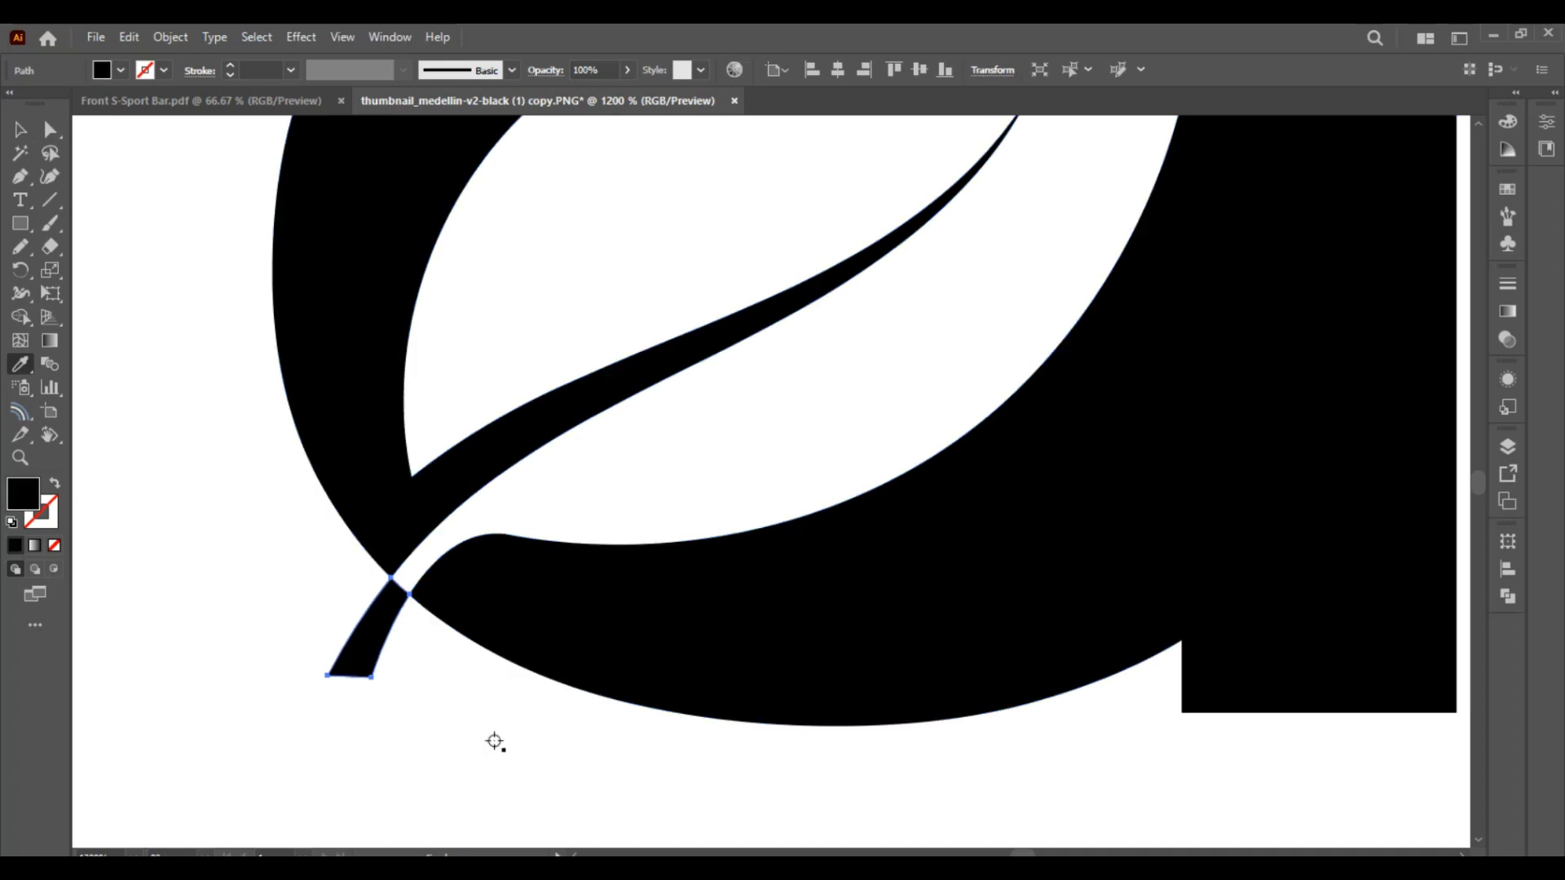
{"action": "key", "text": "v"}
{"action": "left_click", "coordinate": [555, 718]}
Move the upper leaf down so its stem overlaps the top of the letter i
{"action": "scroll", "coordinate": [559, 714], "scroll_direction": "down", "scroll_amount": 6}
{"action": "left_click_drag", "start_coordinate": [613, 752], "coordinate": [870, 717]}
{"action": "left_click", "coordinate": [751, 621]}
{"action": "left_click", "coordinate": [345, 449]}
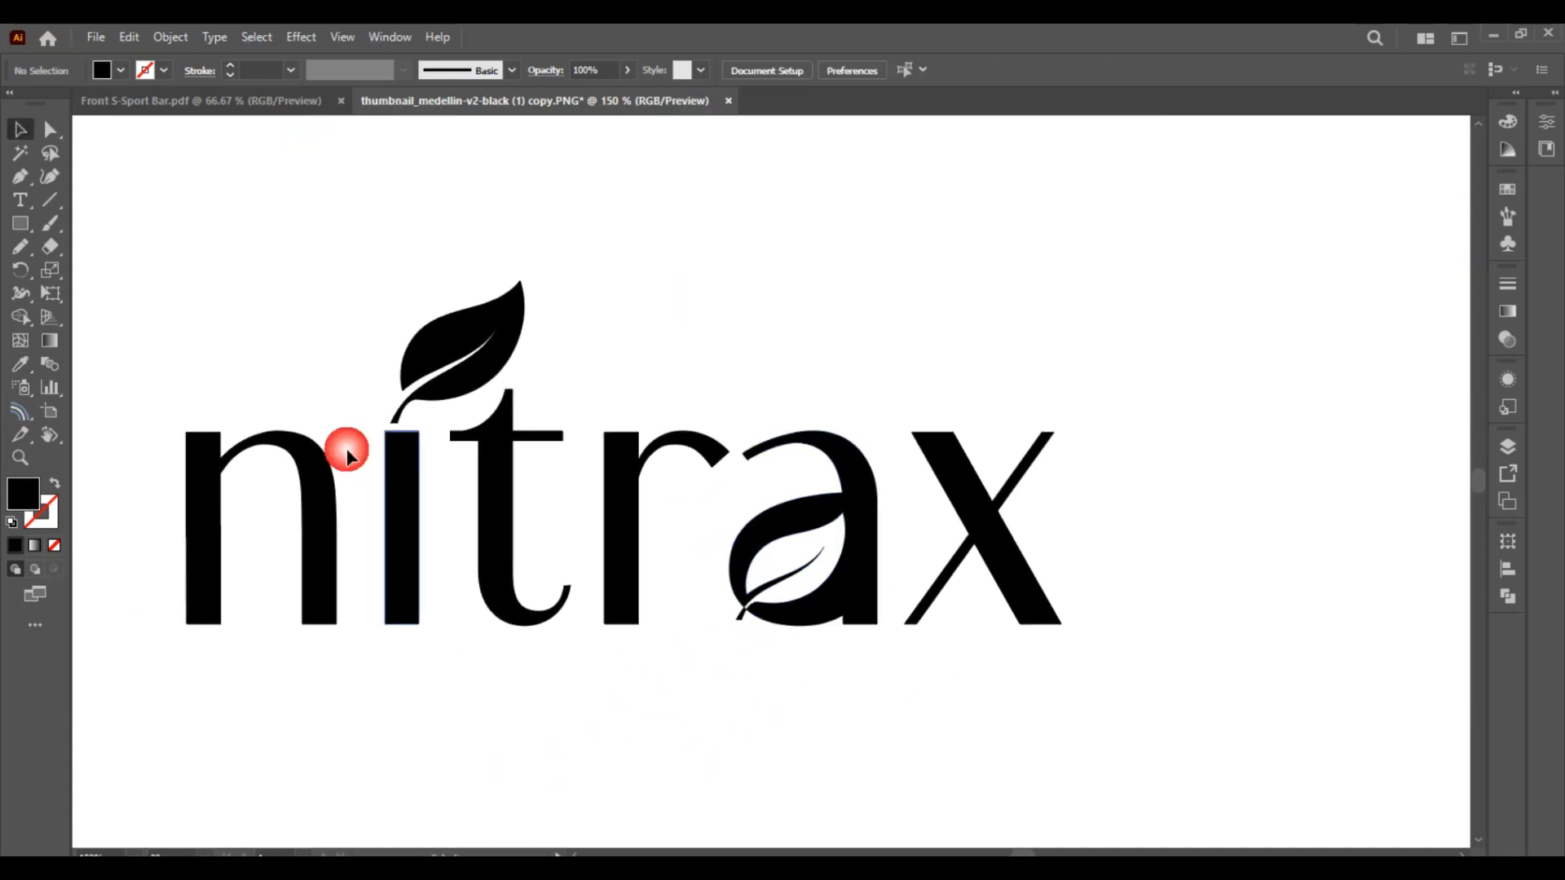
{"action": "scroll", "coordinate": [395, 390], "scroll_direction": "up", "scroll_amount": 5}
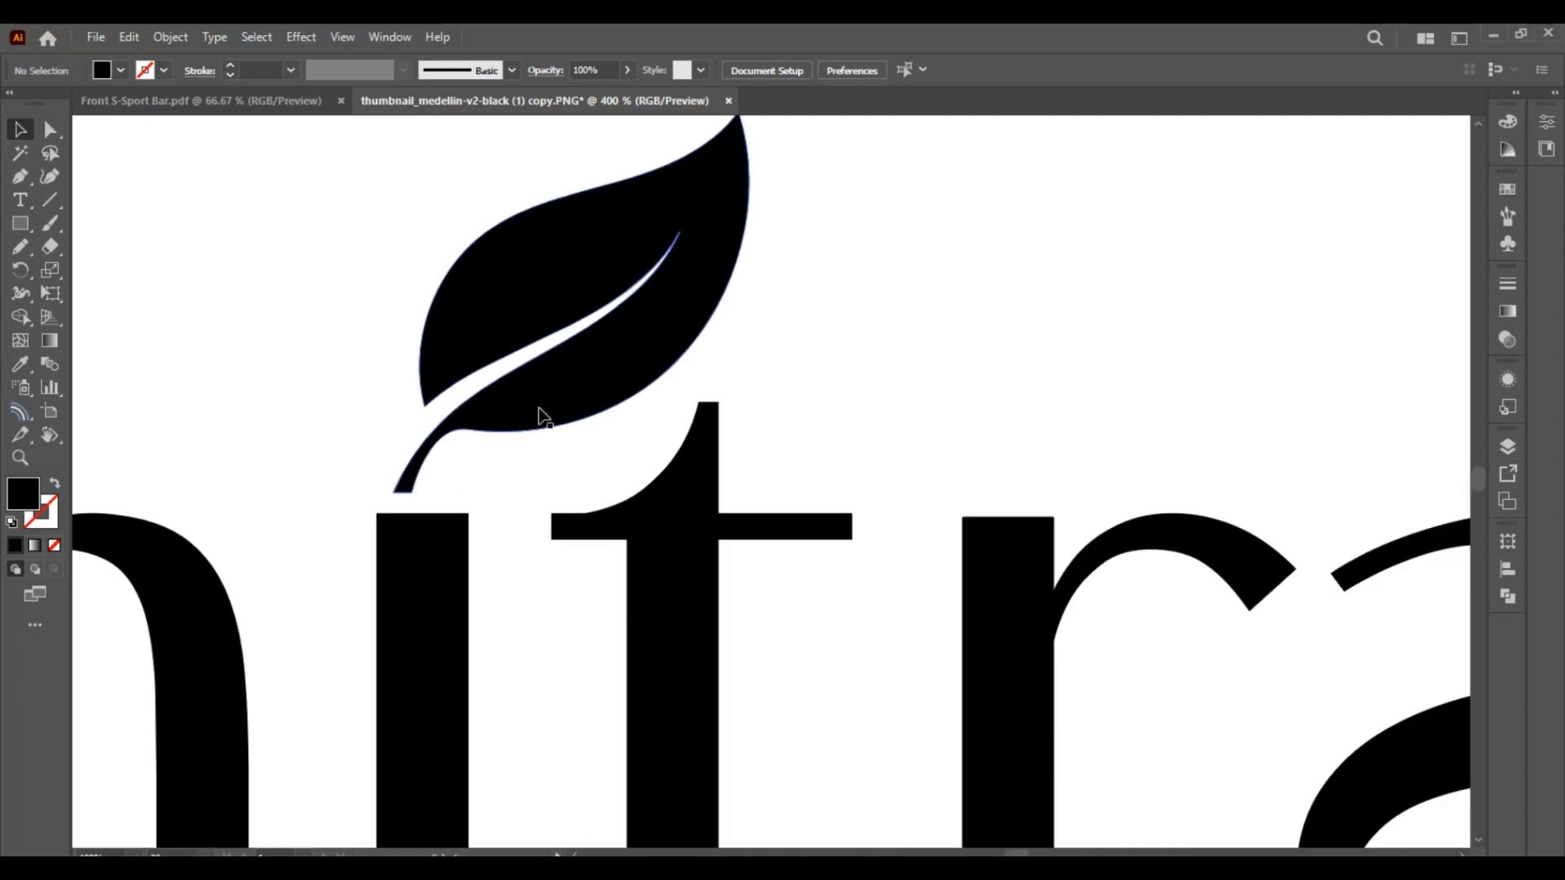
{"action": "left_click", "coordinate": [526, 414]}
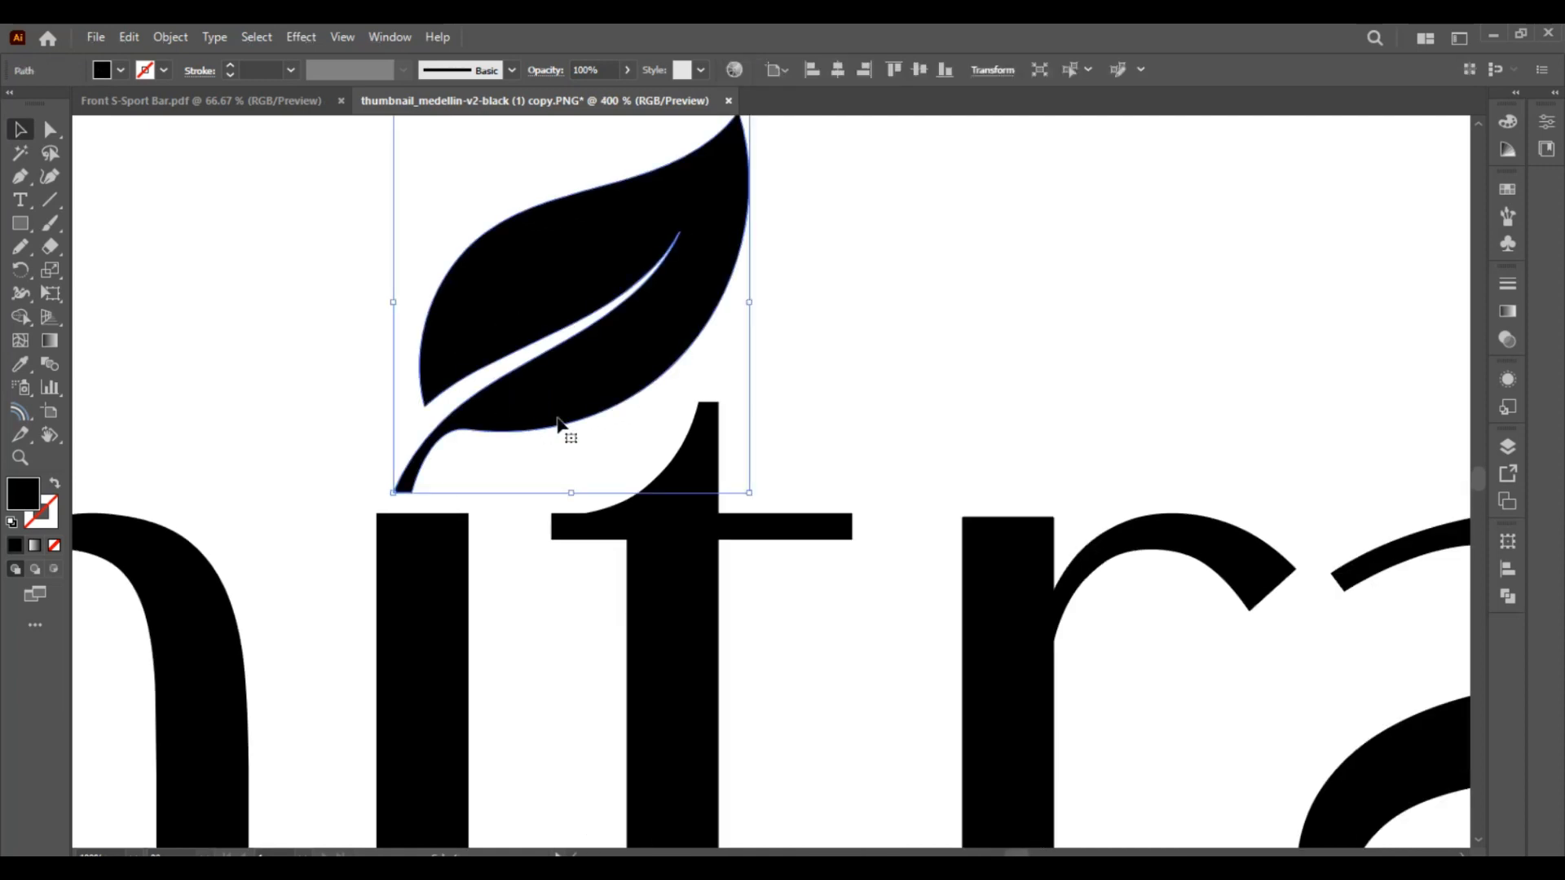
{"action": "left_click_drag", "start_coordinate": [559, 427], "coordinate": [518, 503]}
{"action": "left_click_drag", "start_coordinate": [522, 605], "coordinate": [559, 489]}
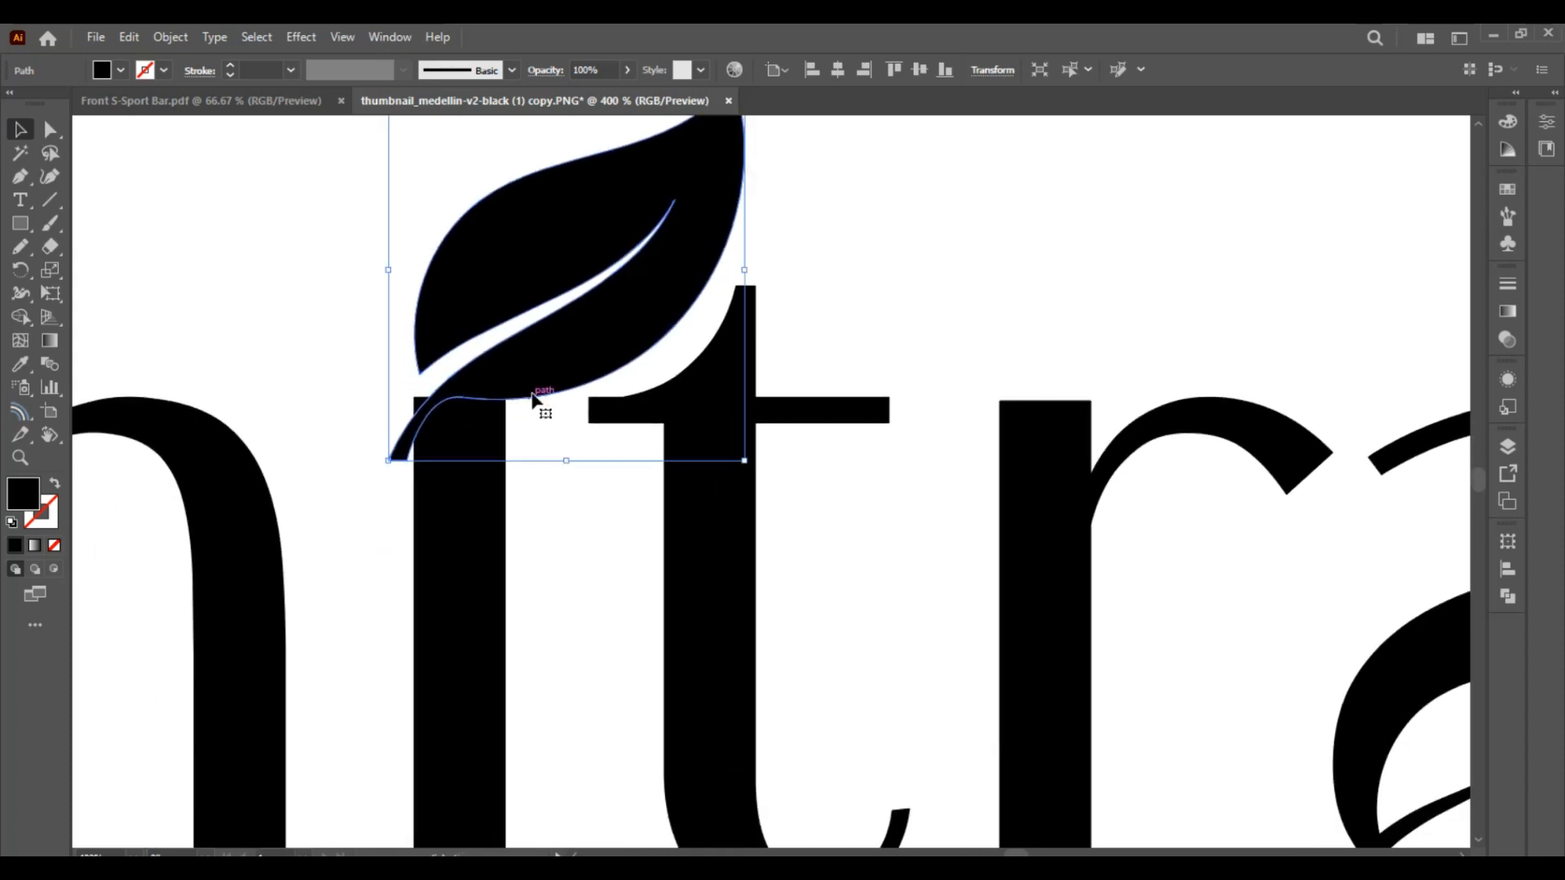
Duplicate the upper leaf slightly lower over the i and split the overlapping letter shapes with the Shape Builder
{"action": "left_click_drag", "start_coordinate": [533, 396], "coordinate": [536, 432]}
{"action": "left_click", "coordinate": [474, 498], "text": "shift"}
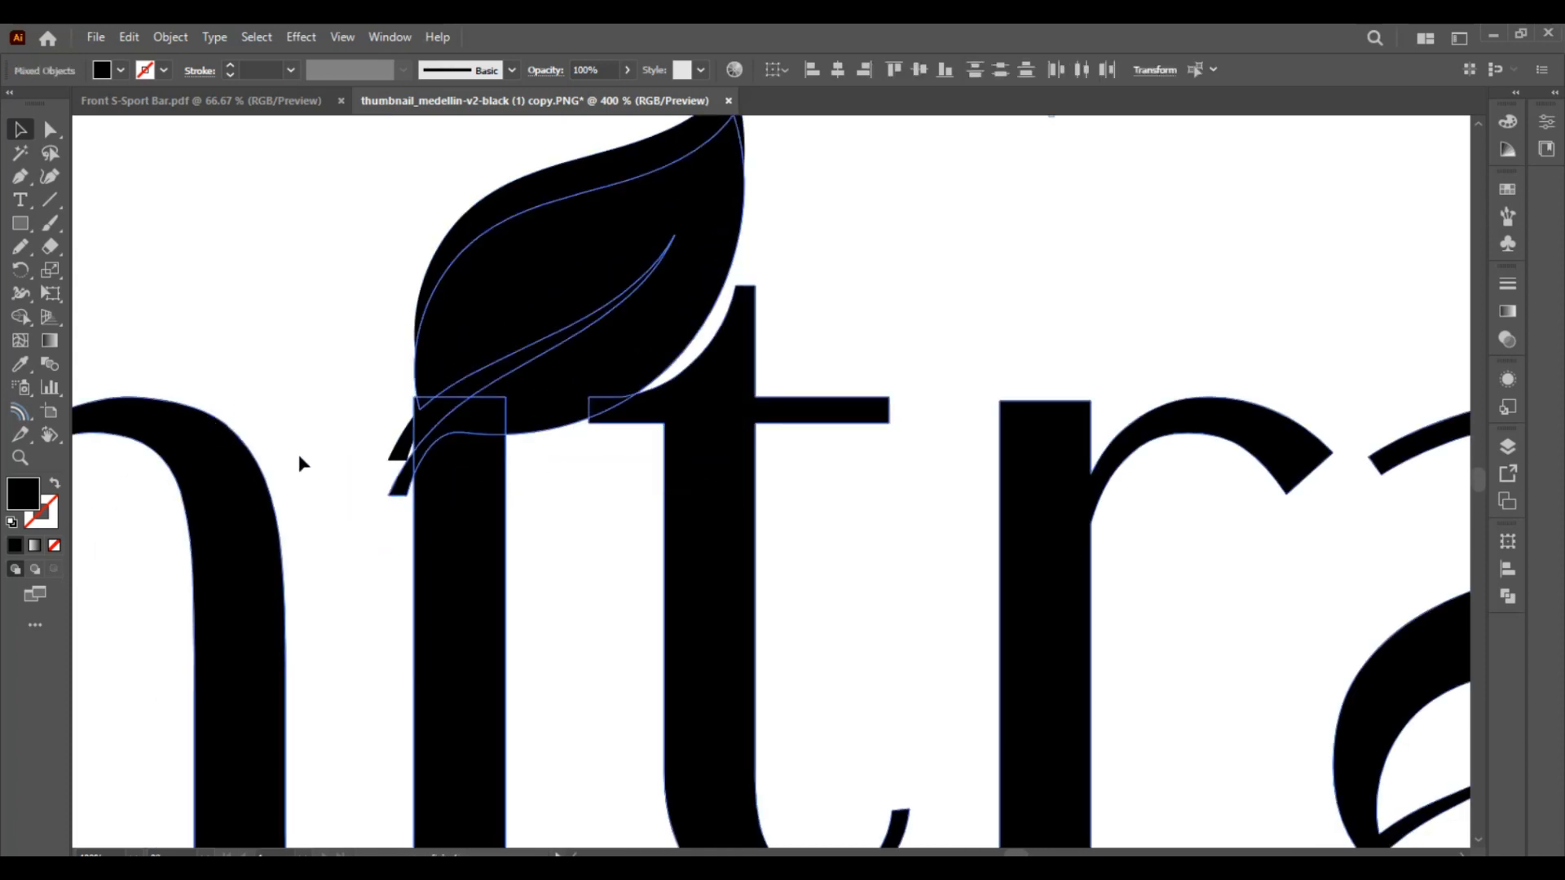
{"action": "scroll", "coordinate": [298, 454], "scroll_direction": "down", "scroll_amount": 1}
{"action": "left_click", "coordinate": [22, 318]}
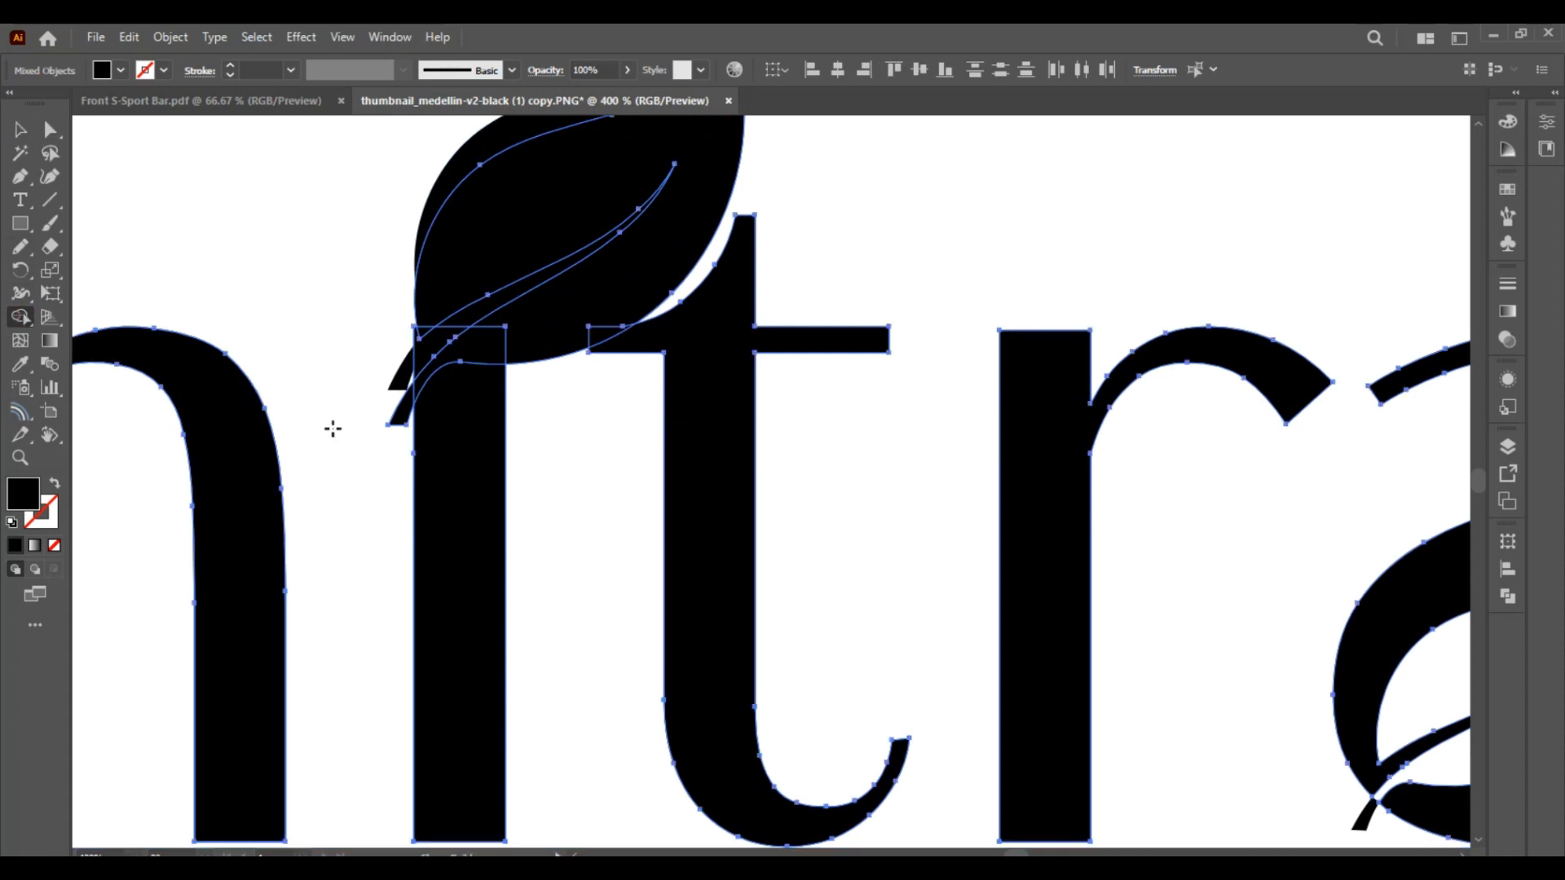
{"action": "left_click", "coordinate": [531, 481]}
{"action": "key", "text": "v"}
Delete the lower leaf copy that served to cut the letter i
{"action": "left_click", "coordinate": [558, 406]}
{"action": "left_click", "coordinate": [541, 335]}
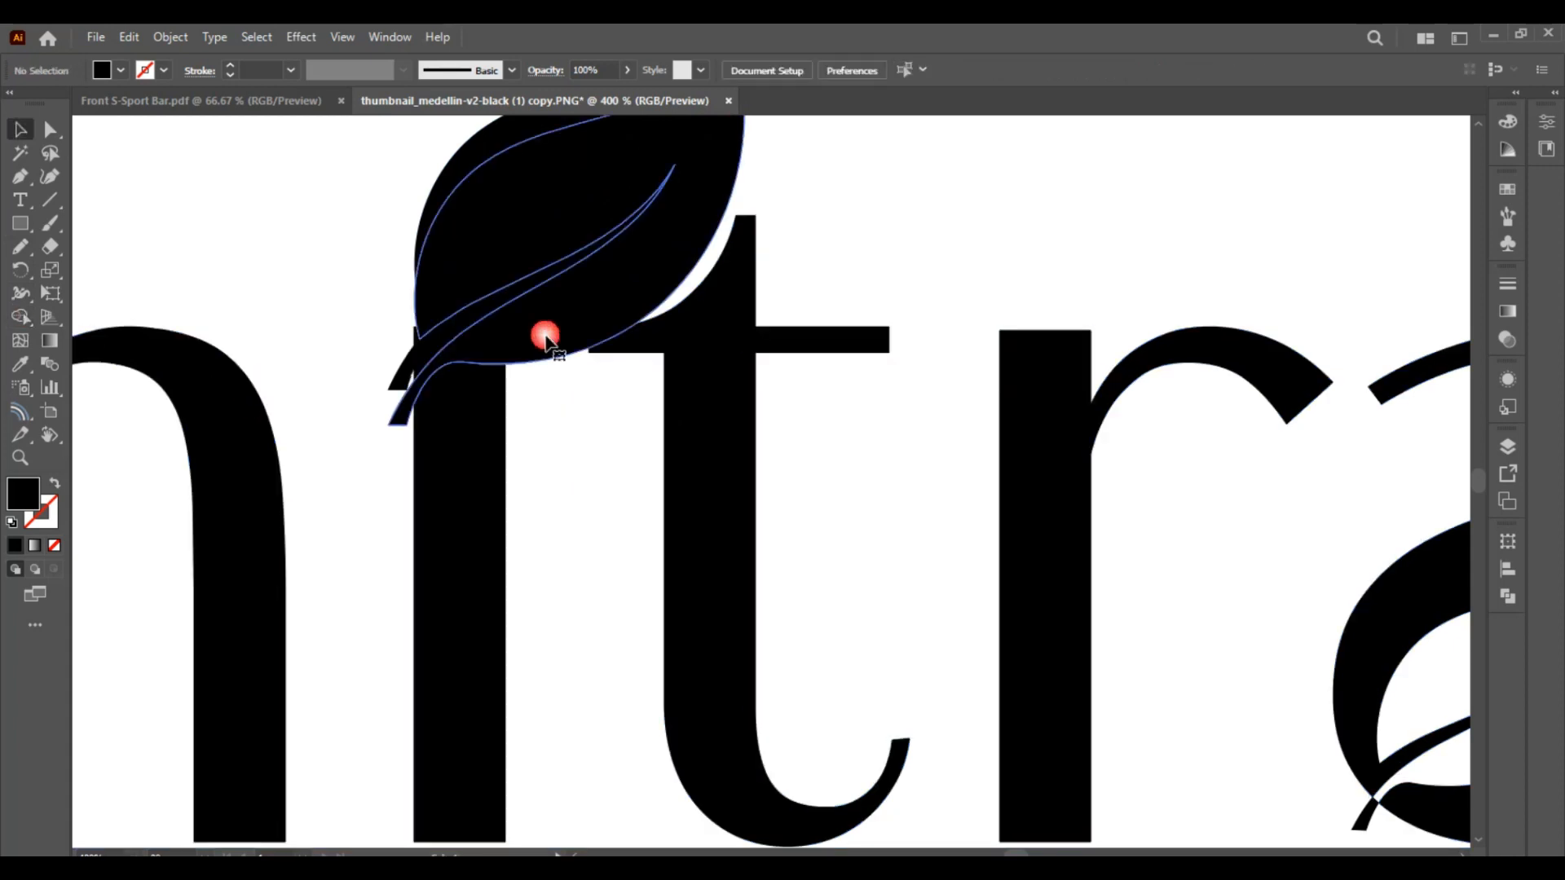
{"action": "key", "text": "Delete"}
{"action": "left_click", "coordinate": [487, 351]}
{"action": "key", "text": "Delete"}
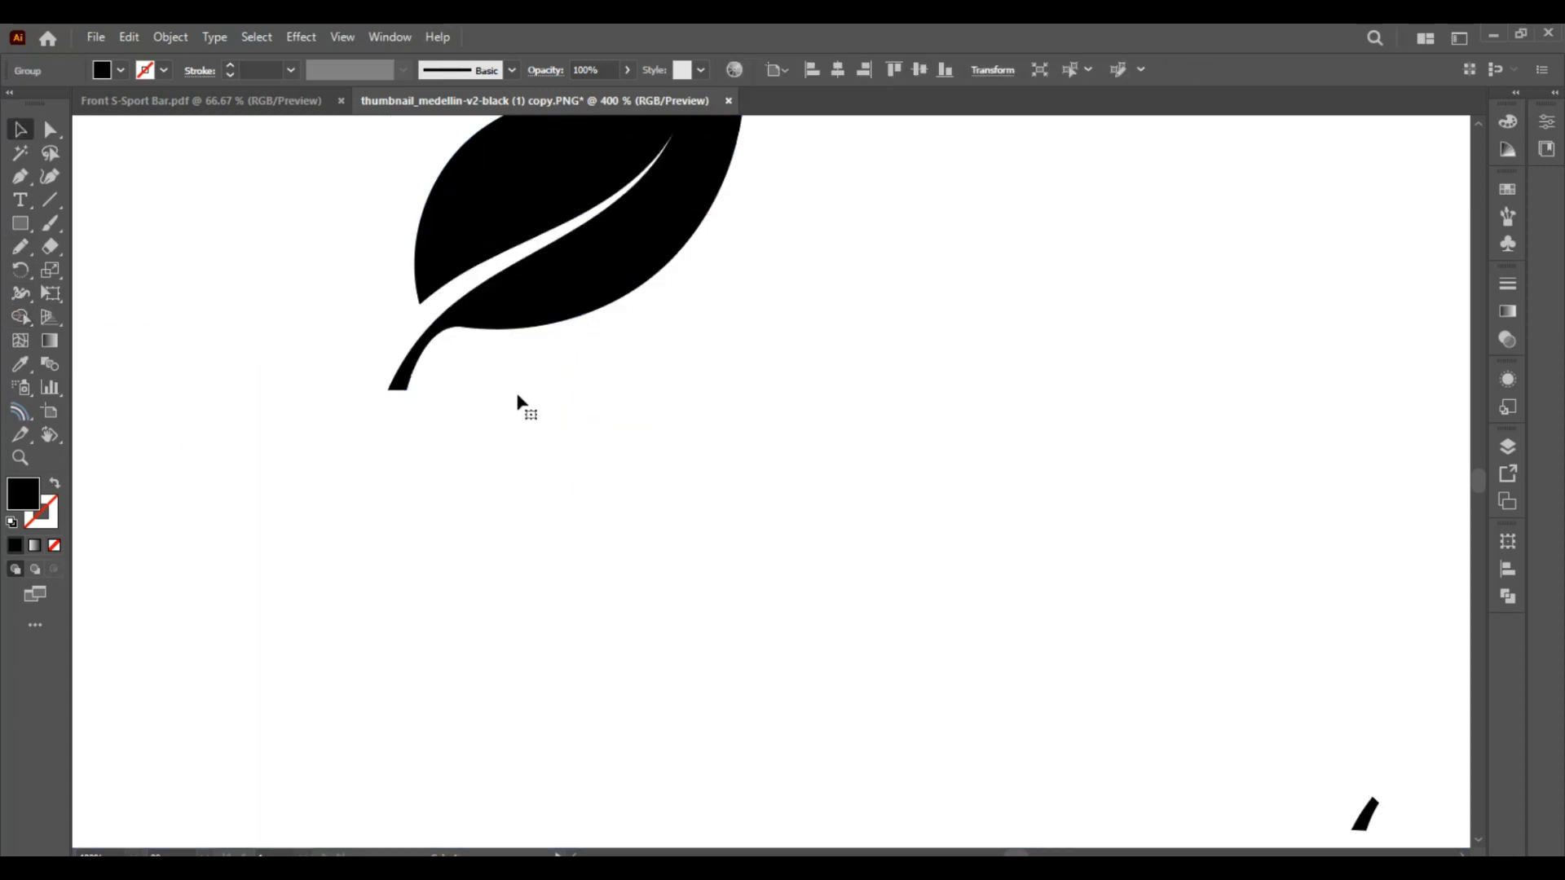
{"action": "key", "text": "ctrl+z"}
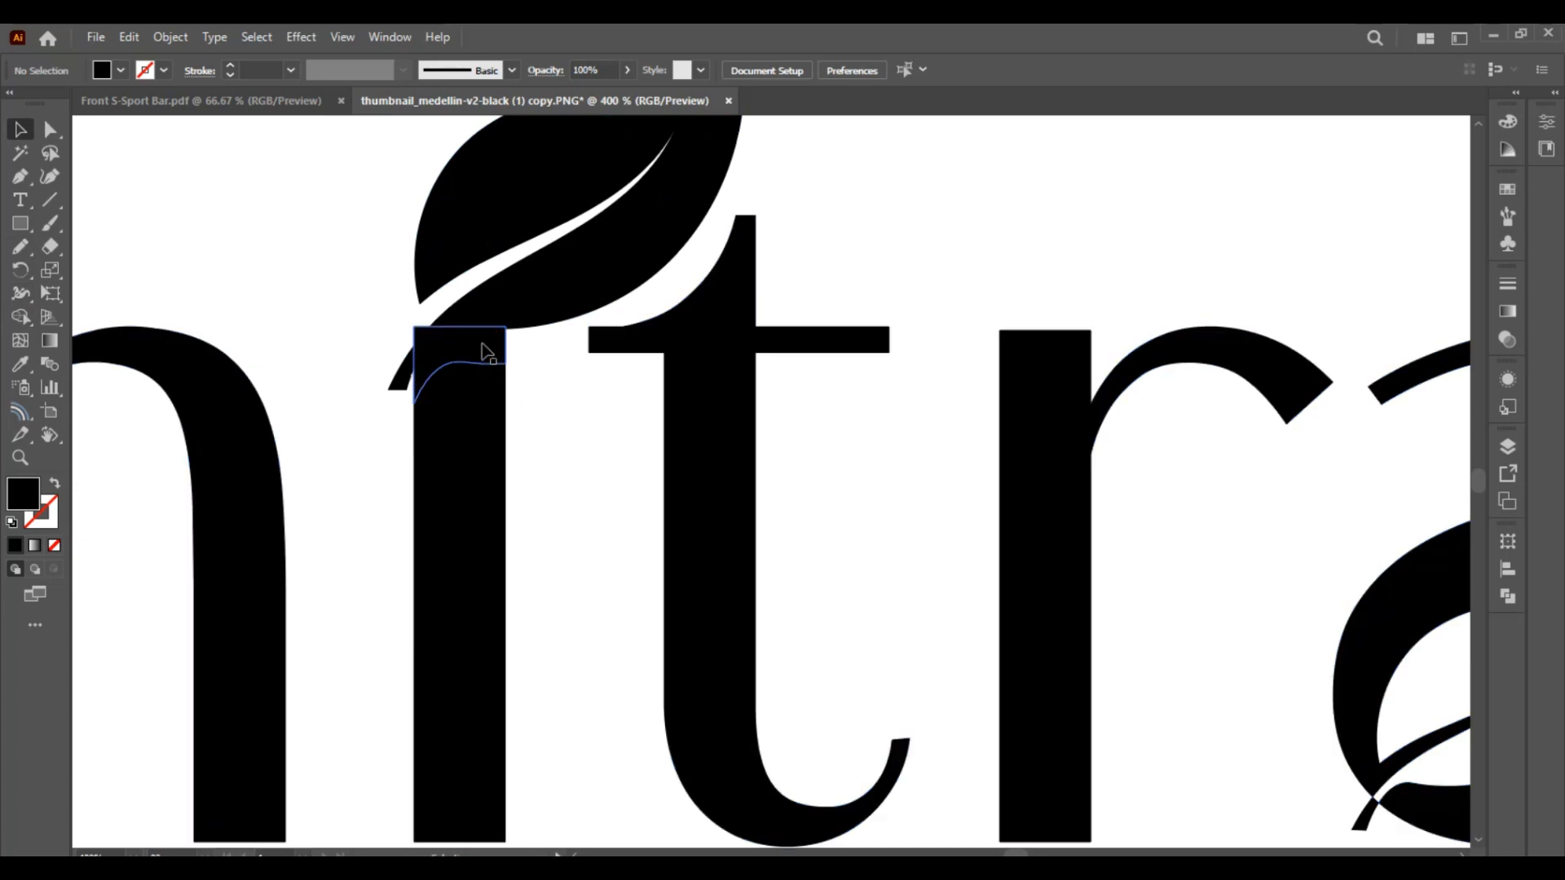
Delete only the cut-off top piece of the i inside the wordmark group, leaving a curved gap beneath the leaf
{"action": "double_click", "coordinate": [476, 350]}
{"action": "key", "text": "Delete"}
{"action": "double_click", "coordinate": [555, 453]}
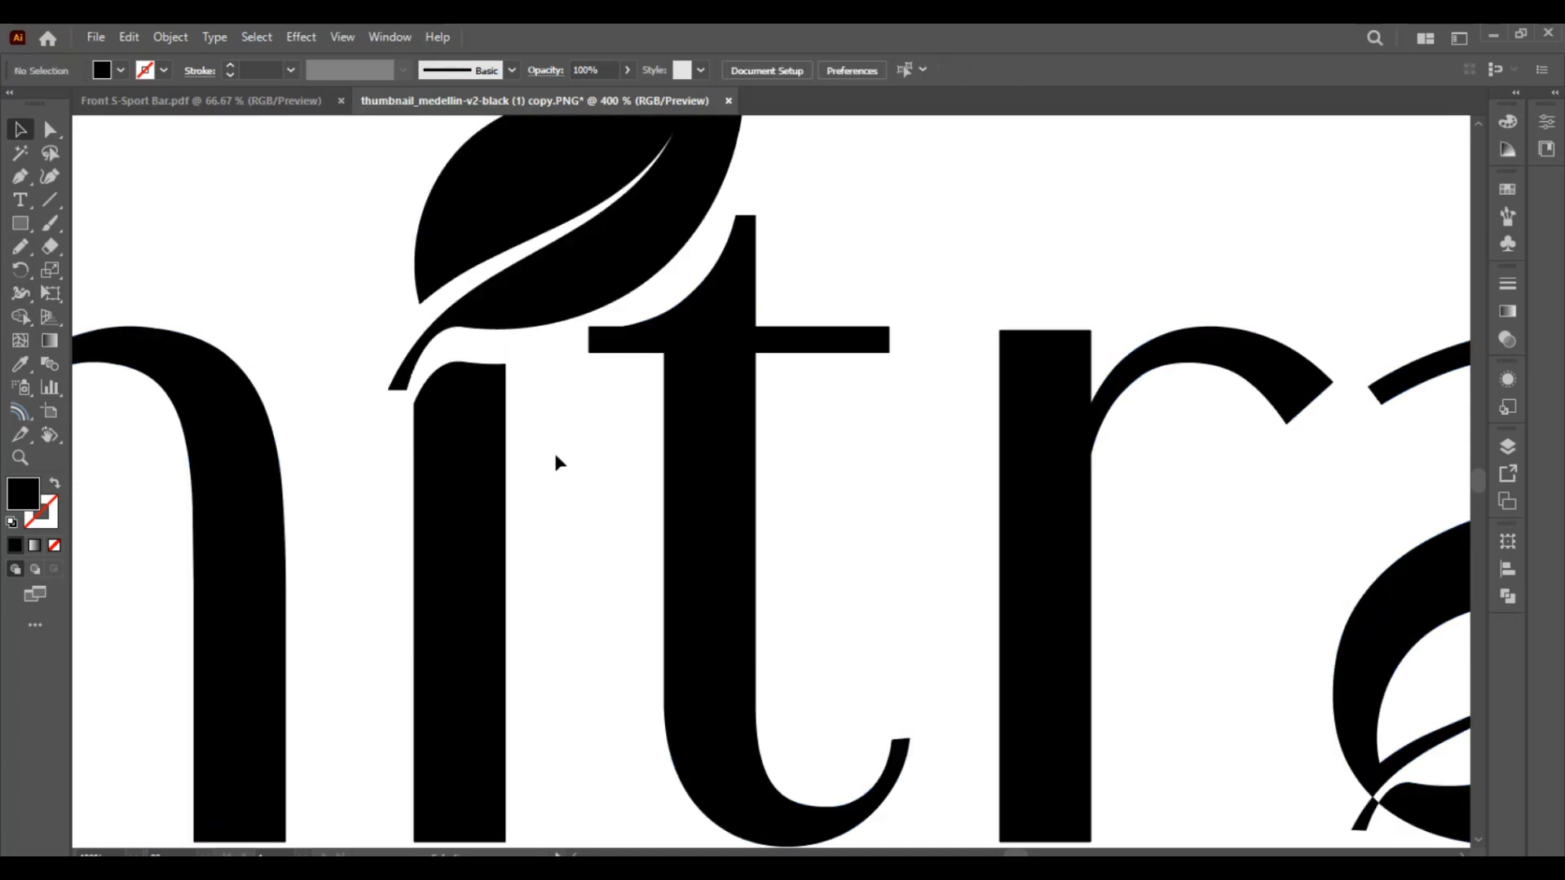
Nudge the upper leaf slightly upward to widen the gap above the curved top of the i
{"action": "scroll", "coordinate": [554, 461], "scroll_direction": "down", "scroll_amount": 1}
{"action": "left_click", "coordinate": [563, 342]}
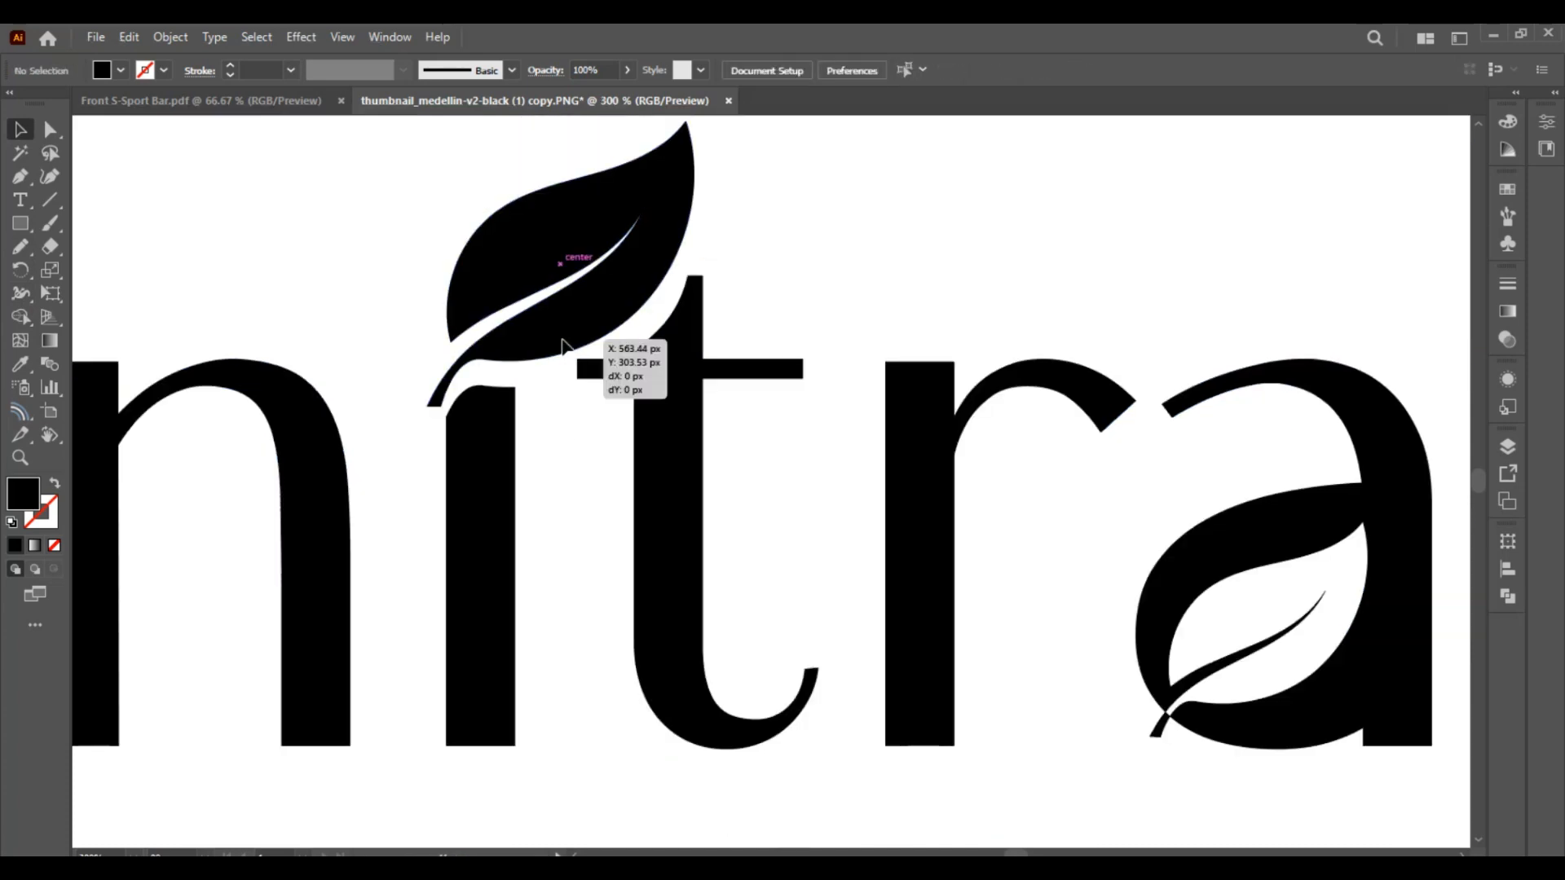
{"action": "left_click_drag", "start_coordinate": [562, 343], "coordinate": [562, 334]}
{"action": "left_click", "coordinate": [567, 480]}
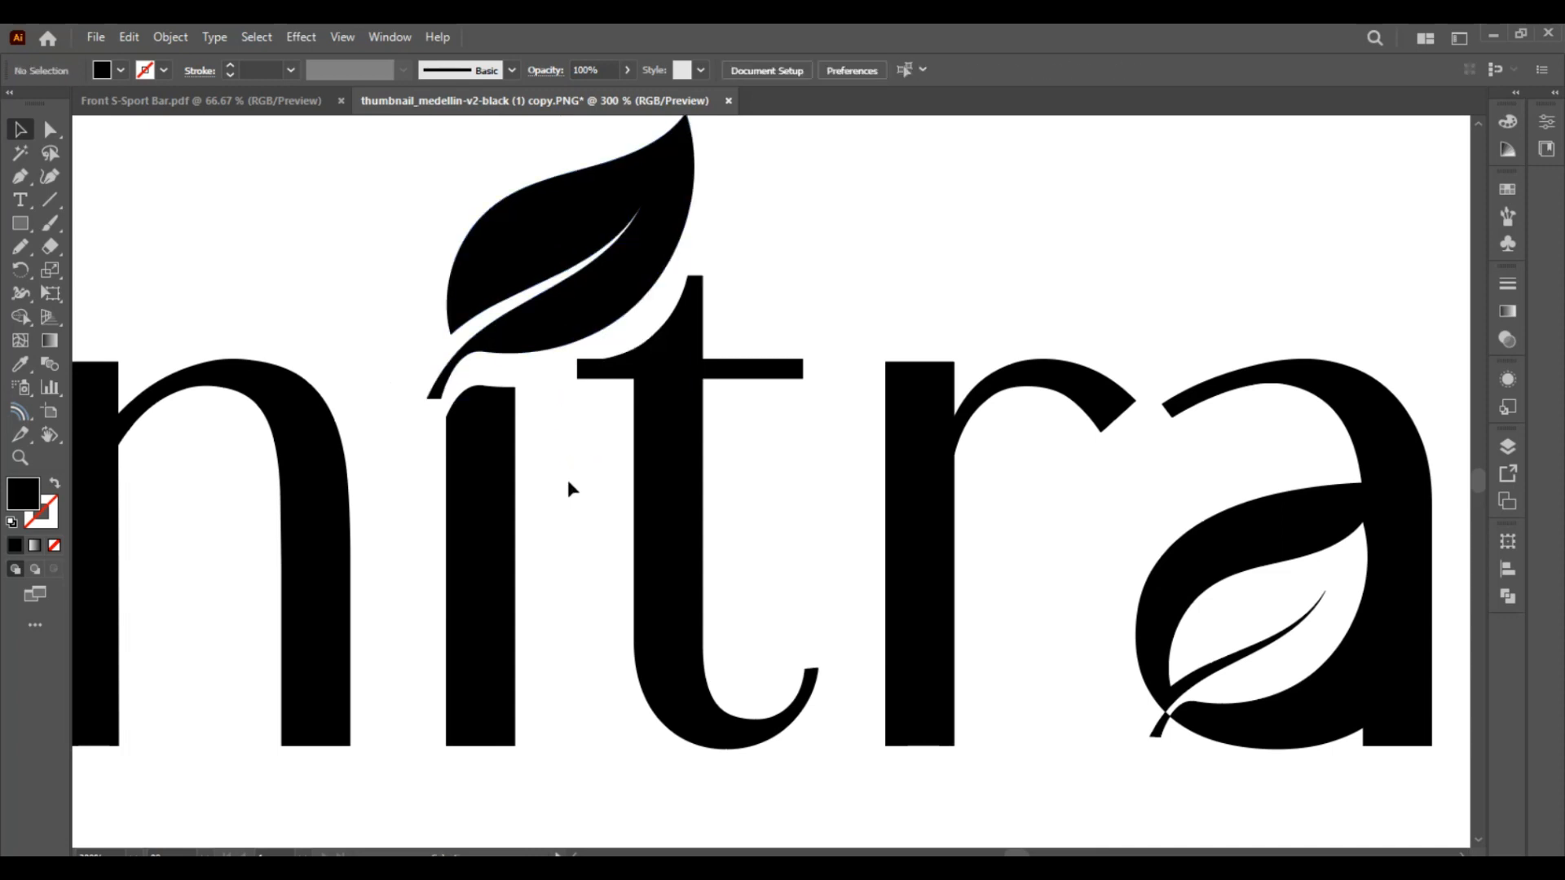
Fill the nitrax wordmark letters with a dark navy blue, about #172e47, leaving the upper leaf out of the selection
{"action": "scroll", "coordinate": [568, 479], "scroll_direction": "down", "scroll_amount": 3}
{"action": "left_click_drag", "start_coordinate": [613, 640], "coordinate": [524, 674]}
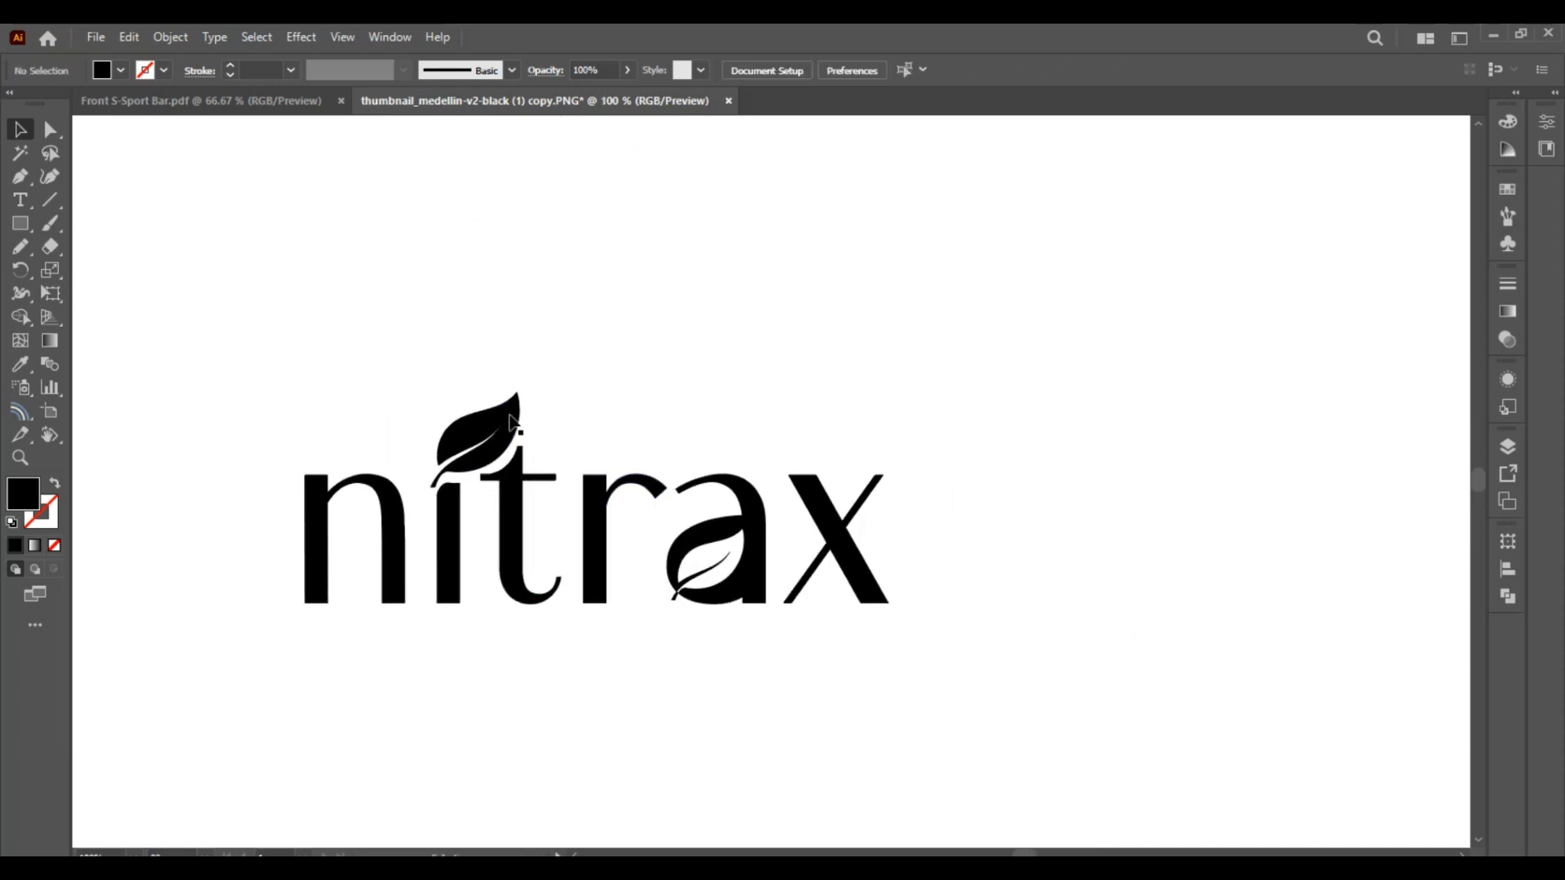
{"action": "left_click_drag", "start_coordinate": [291, 521], "coordinate": [902, 524]}
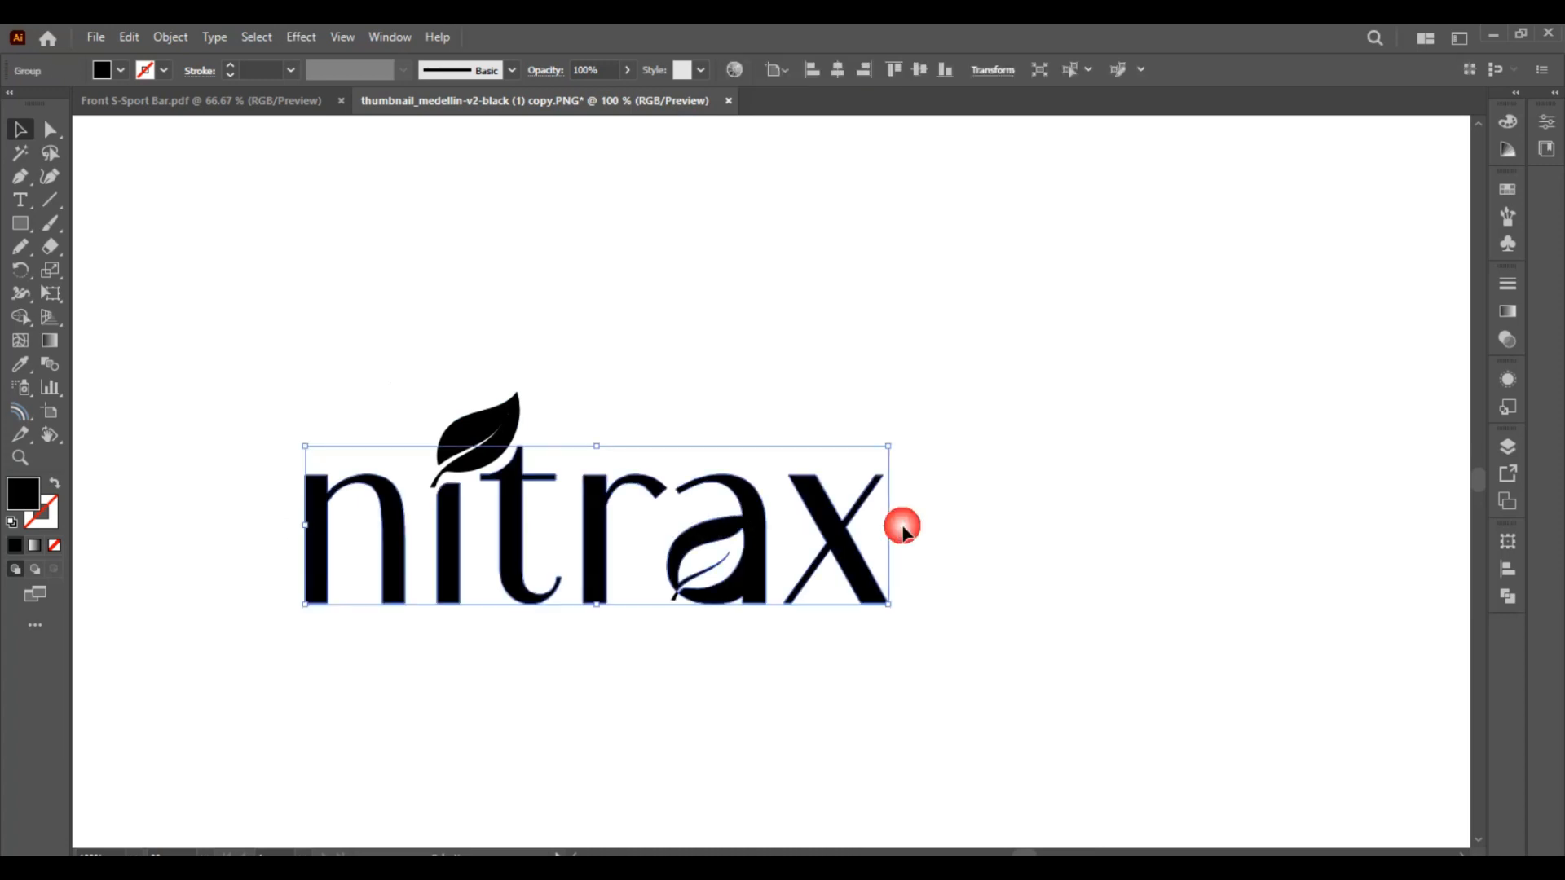
{"action": "double_click", "coordinate": [23, 494]}
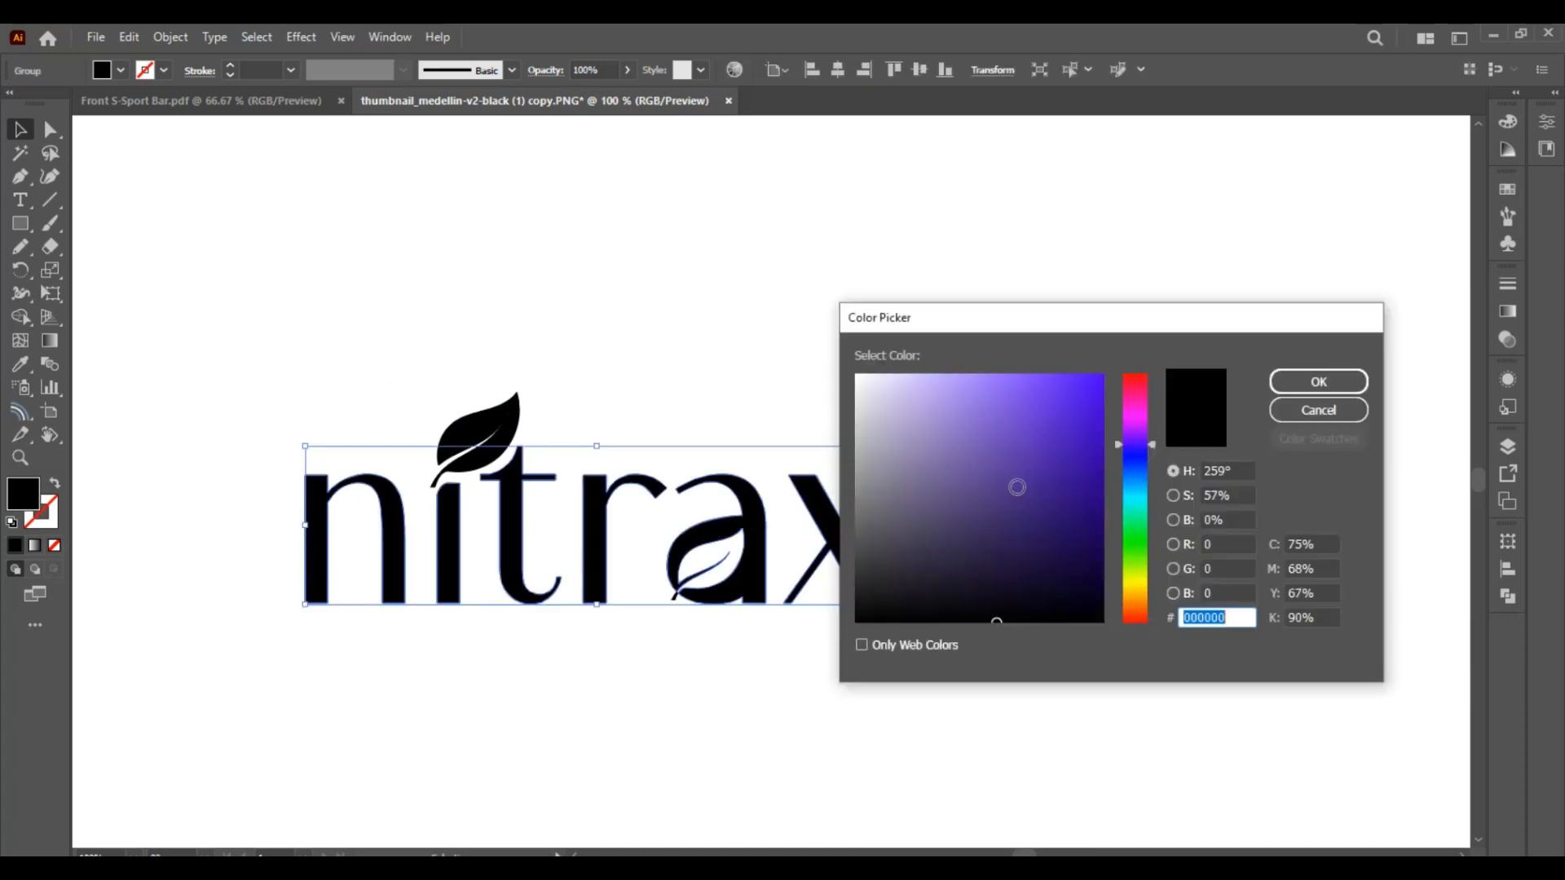
{"action": "left_click", "coordinate": [1138, 516]}
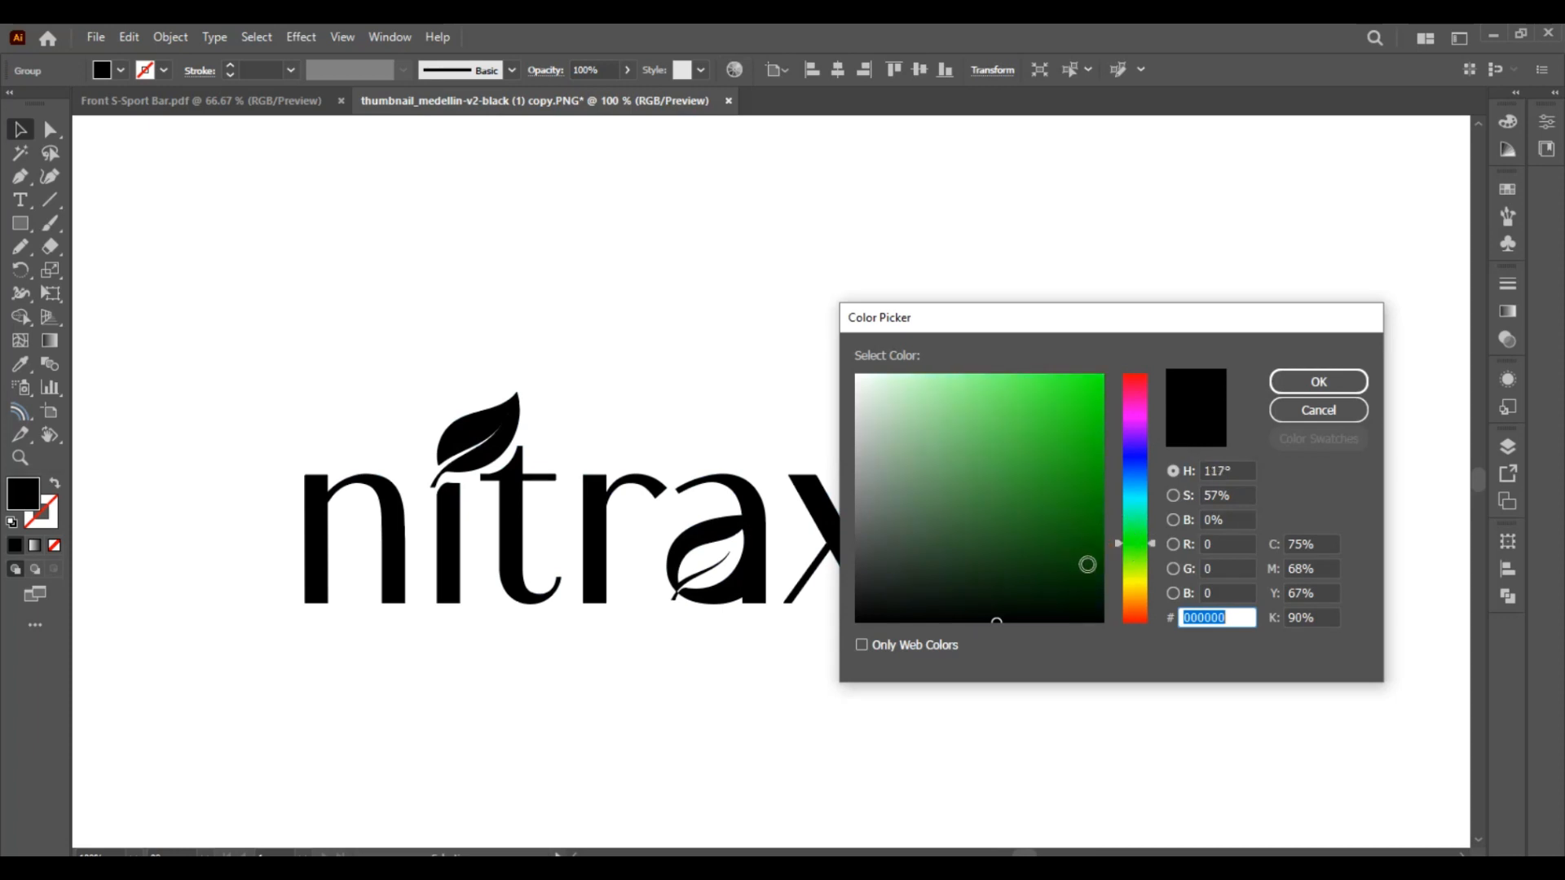
{"action": "left_click_drag", "start_coordinate": [1087, 564], "coordinate": [989, 572]}
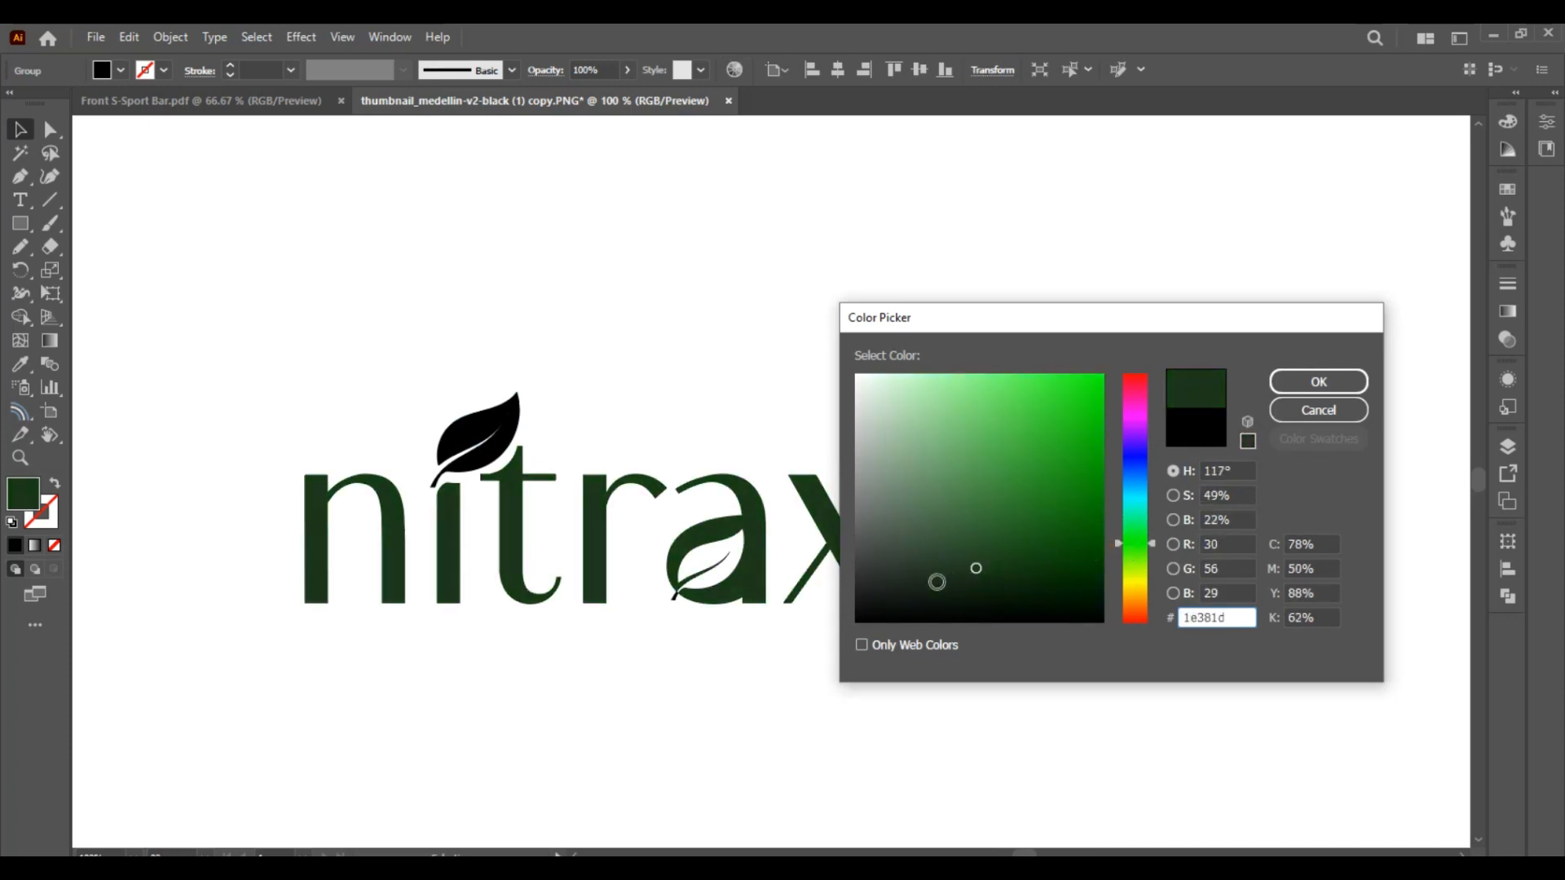
{"action": "left_click", "coordinate": [926, 573]}
{"action": "left_click", "coordinate": [1135, 476]}
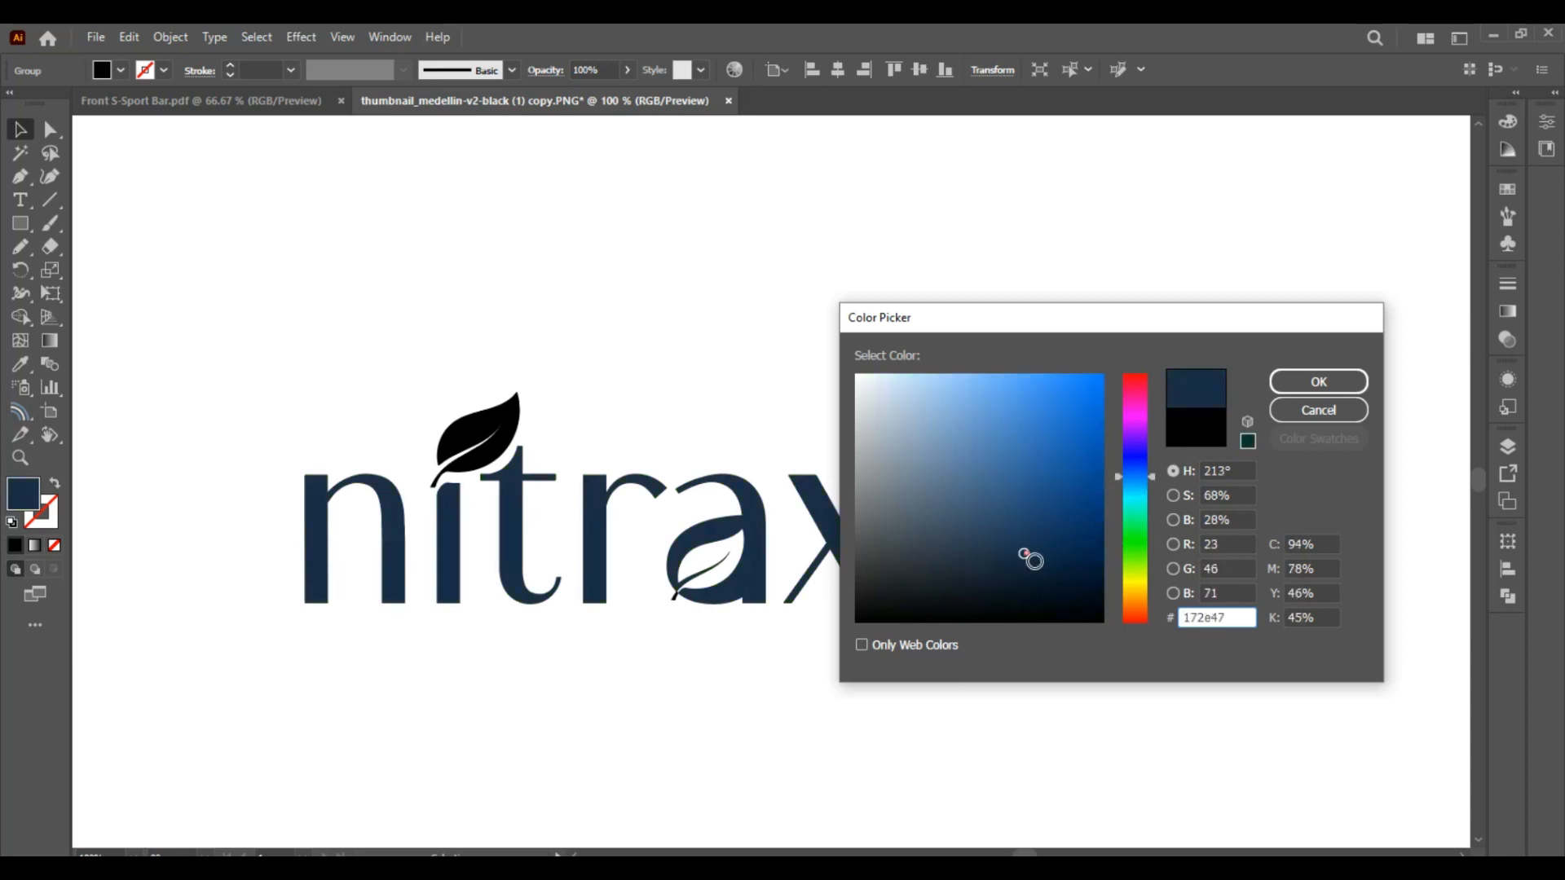
{"action": "left_click", "coordinate": [1359, 378]}
{"action": "left_click", "coordinate": [657, 617]}
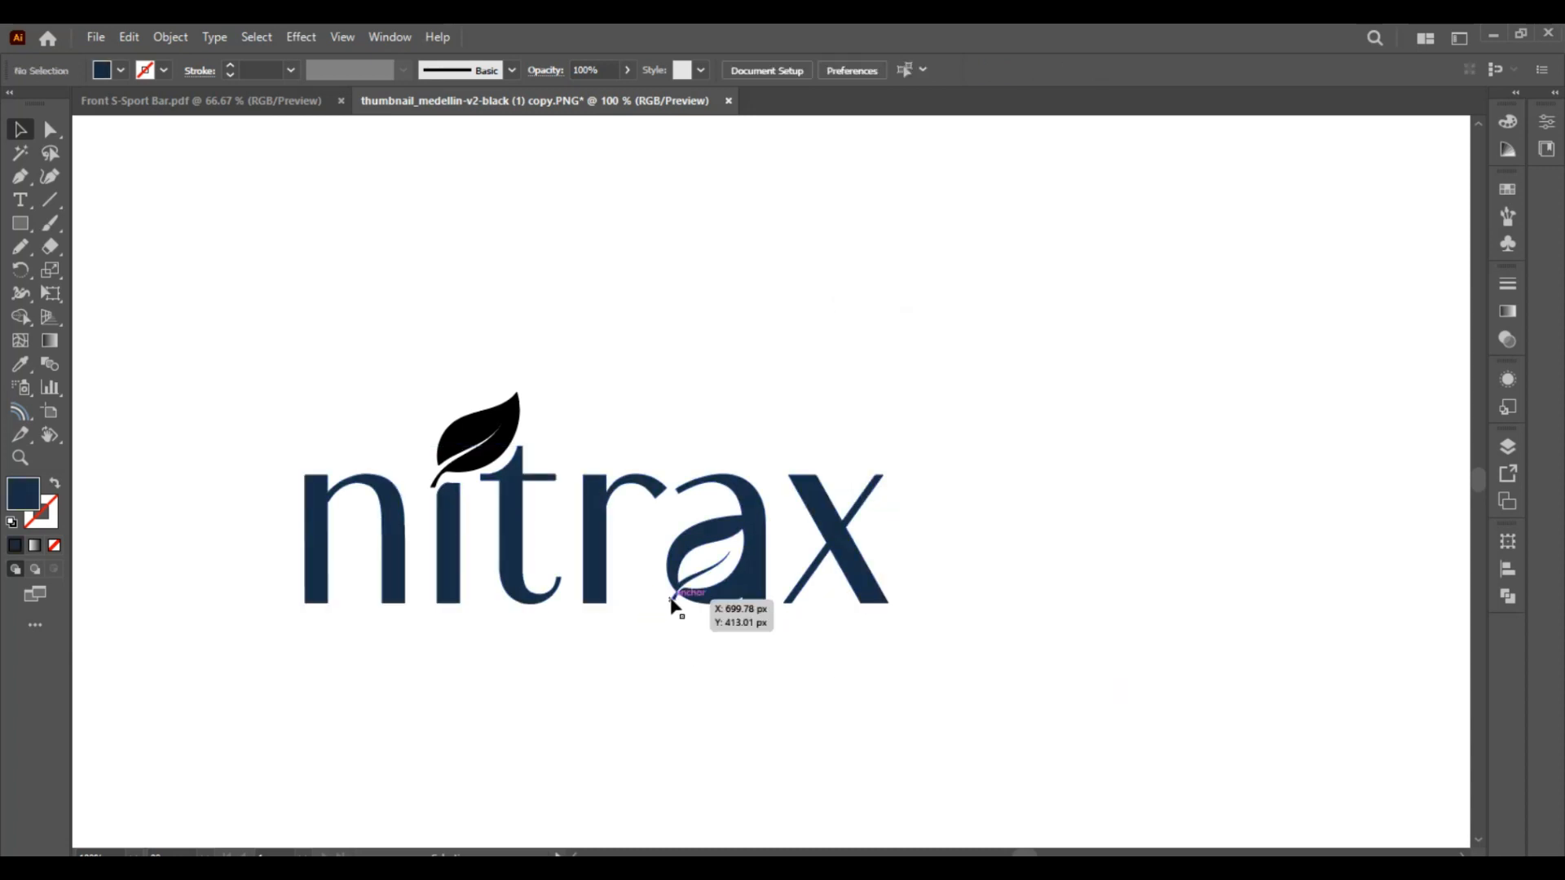
Recolour the small leaf-stem tip at the lower edge of the a by sampling the wordmark's navy fill
{"action": "left_click", "coordinate": [672, 601]}
{"action": "key", "text": "i"}
{"action": "left_click", "coordinate": [724, 639]}
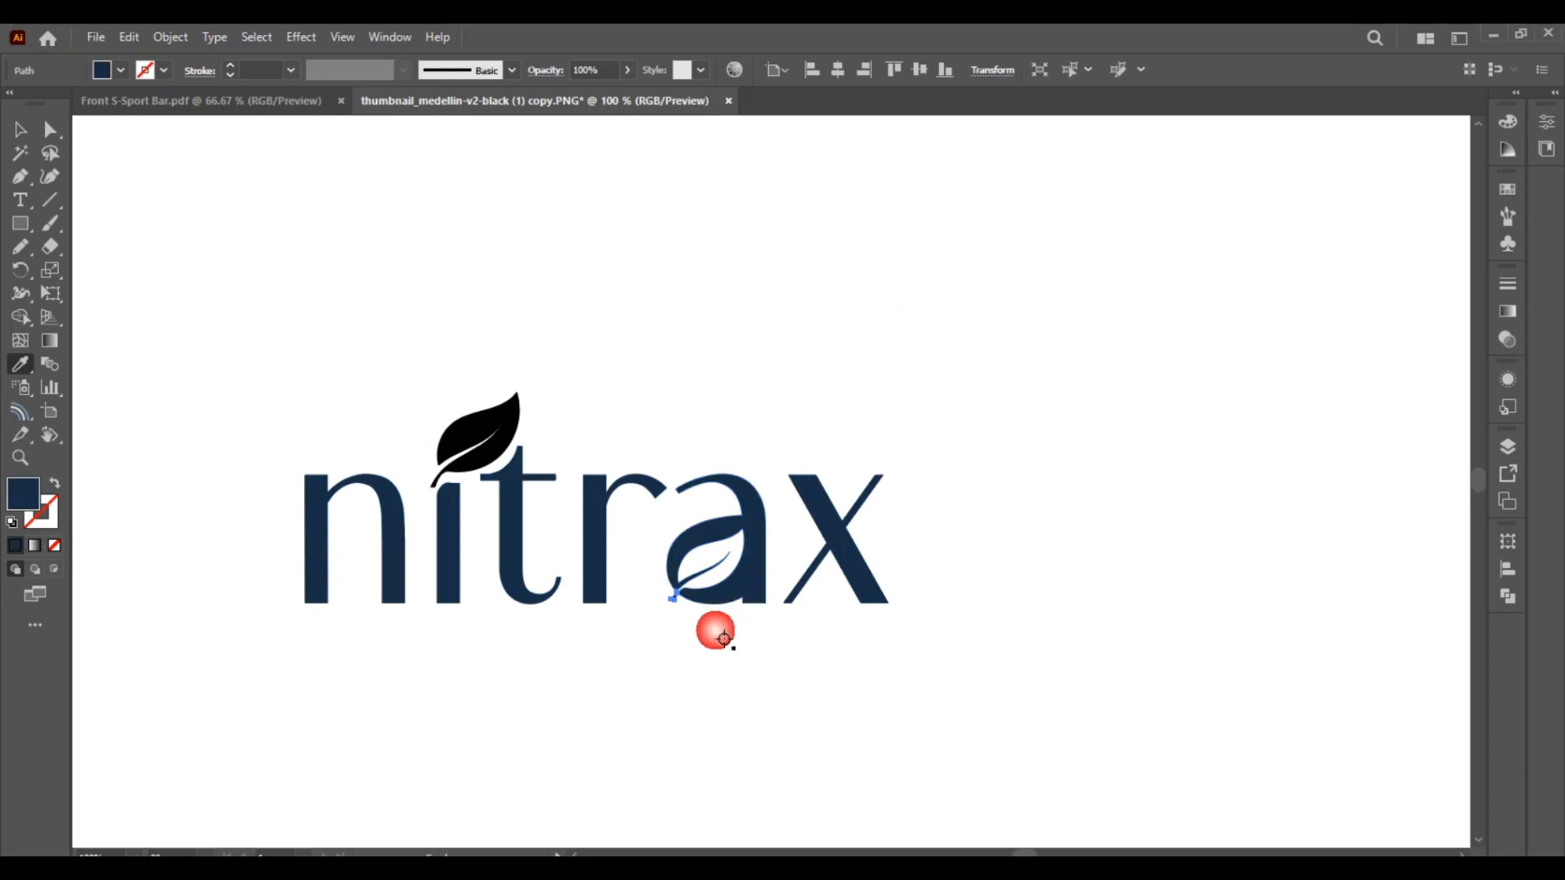
{"action": "key", "text": "v"}
{"action": "left_click", "coordinate": [724, 639]}
Fill the upper leaf above the i with a yellowish lime green
{"action": "left_click", "coordinate": [478, 444]}
{"action": "double_click", "coordinate": [26, 494]}
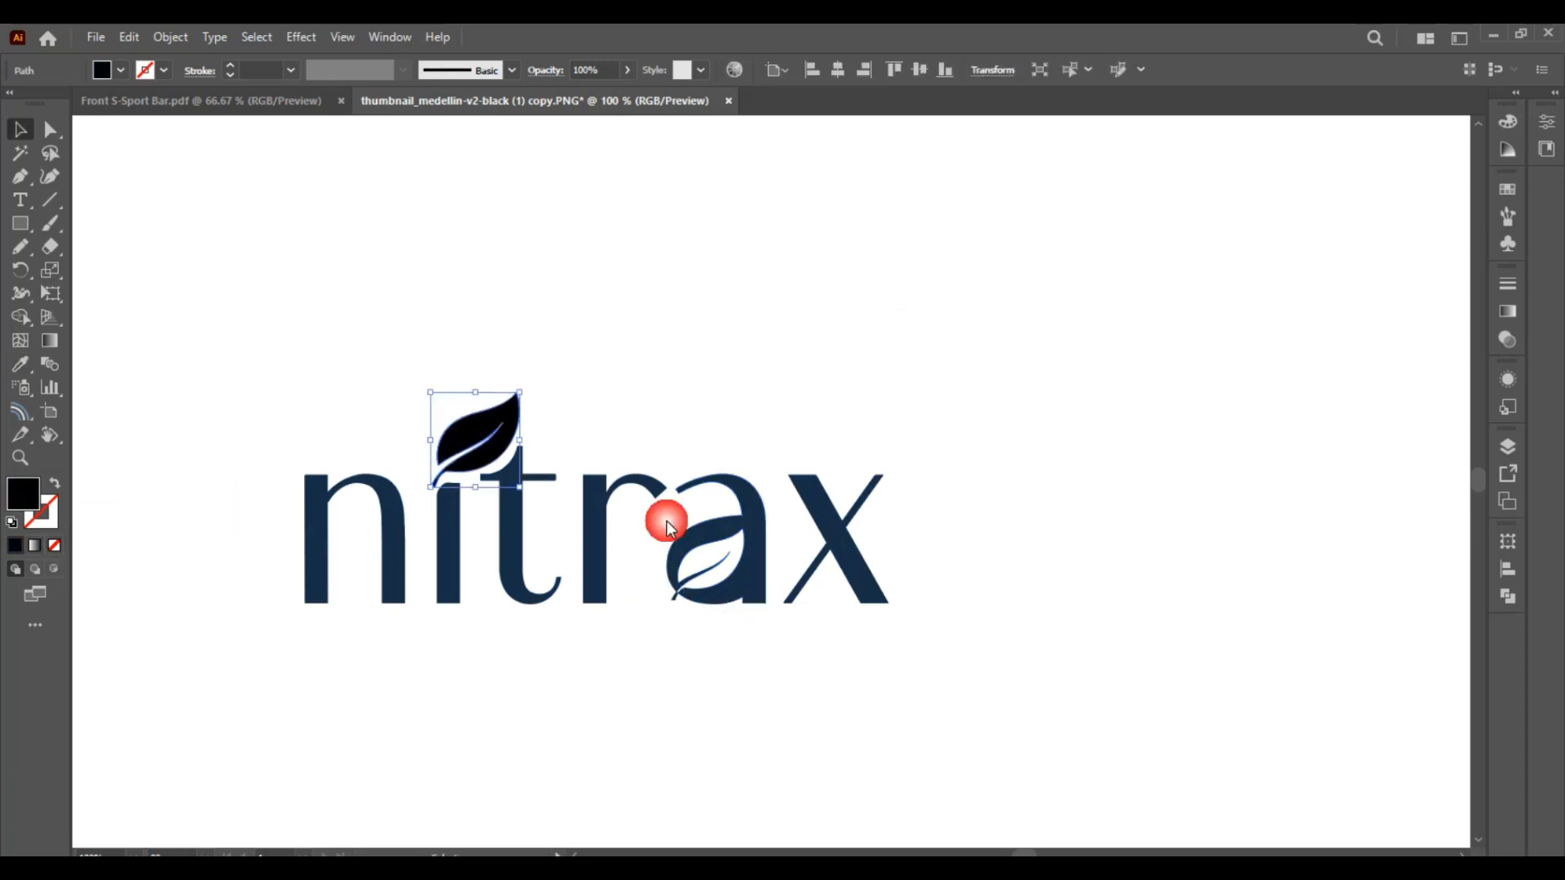
{"action": "left_click_drag", "start_coordinate": [1137, 531], "coordinate": [1135, 570]}
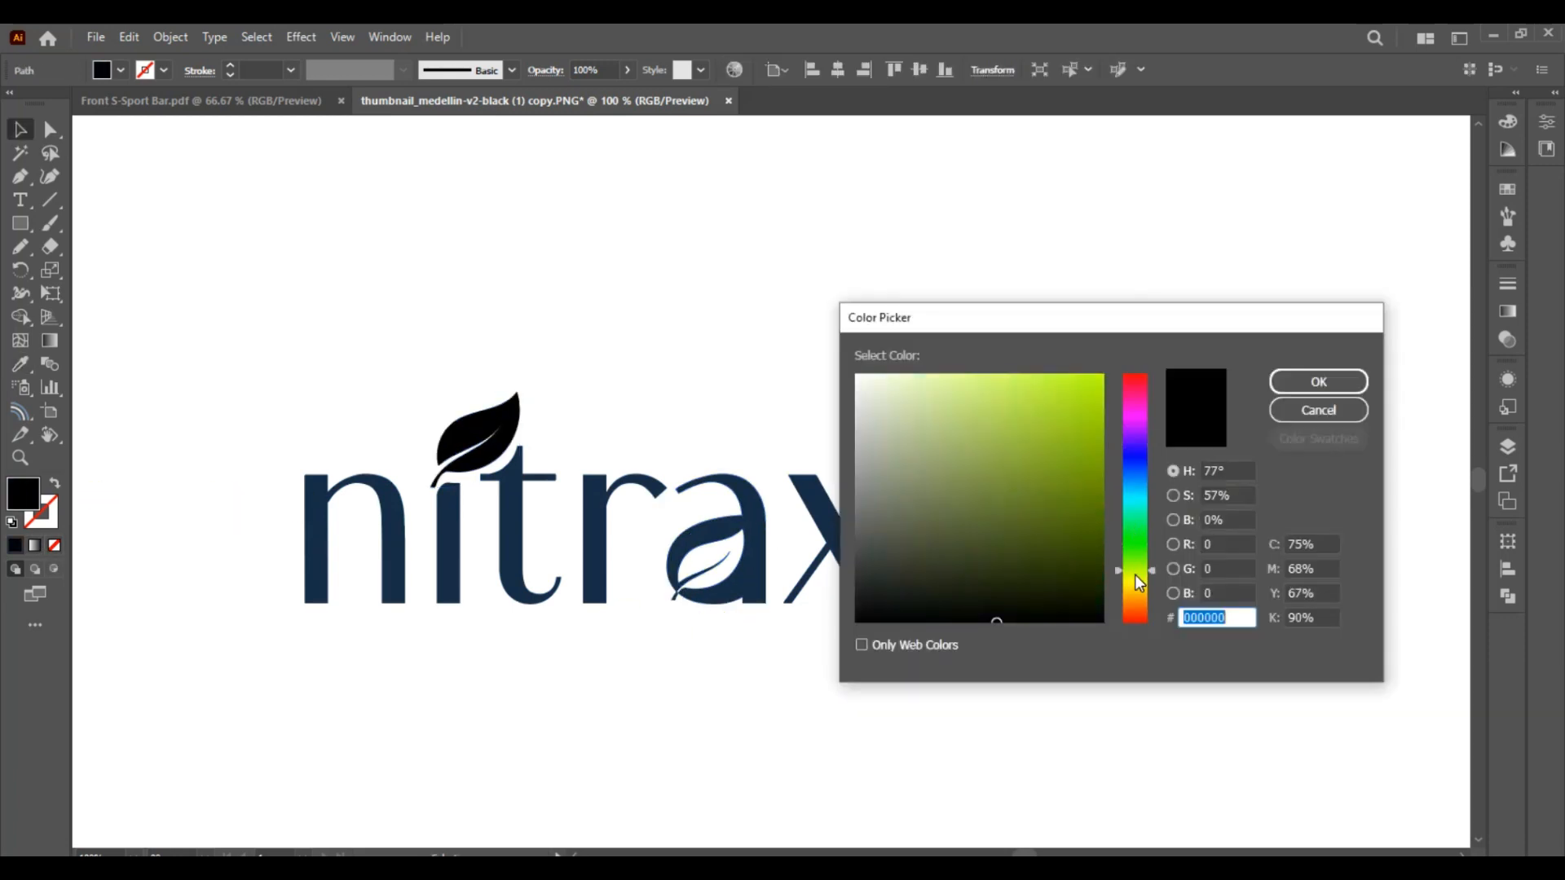
{"action": "left_click_drag", "start_coordinate": [1067, 413], "coordinate": [1067, 455]}
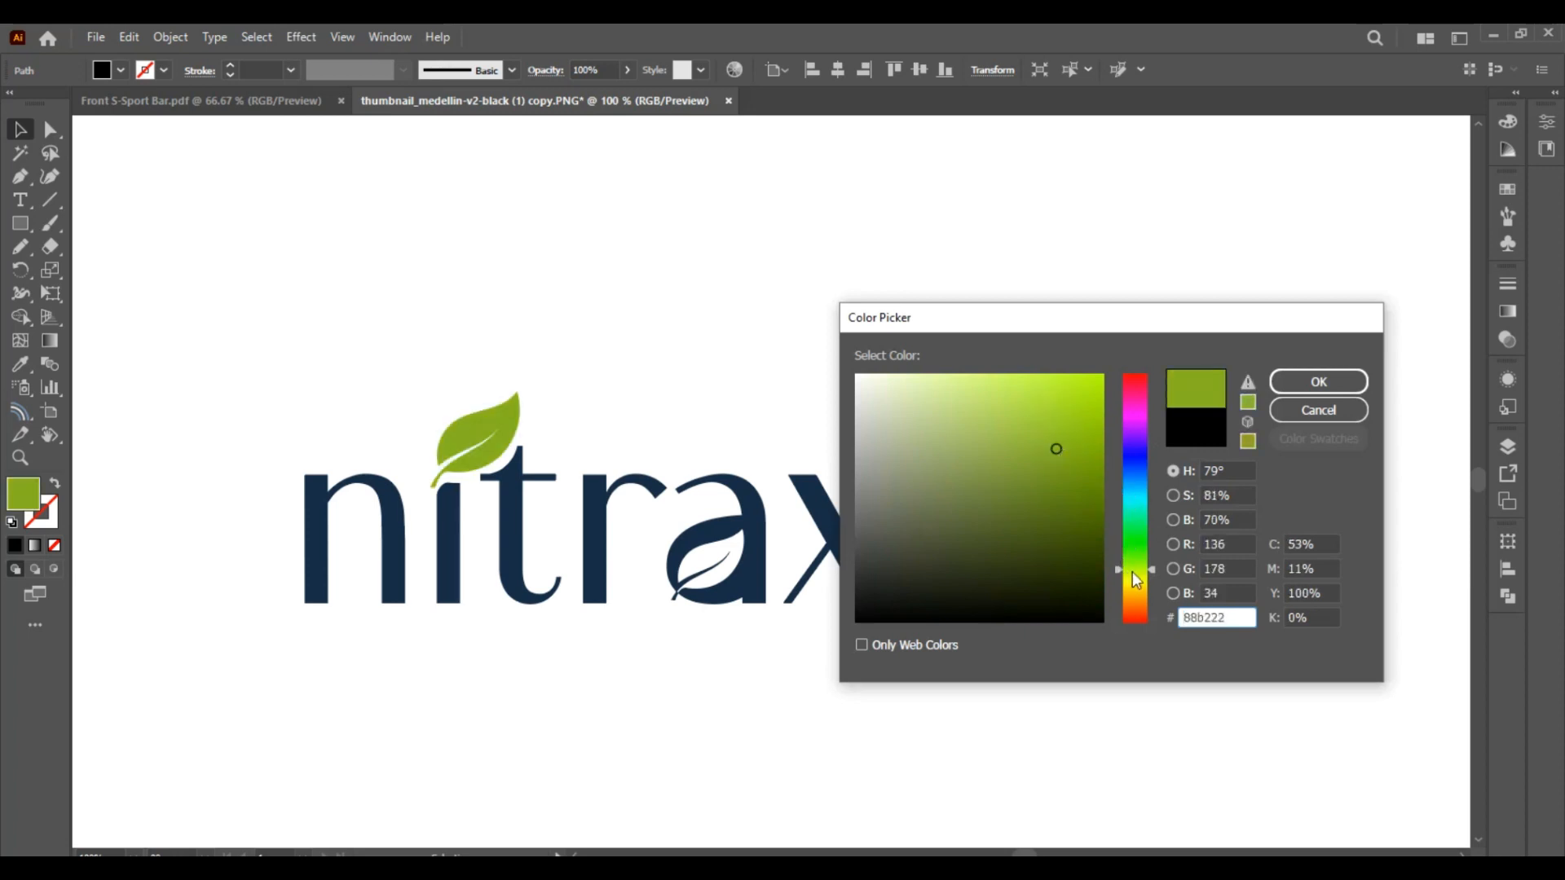
{"action": "left_click_drag", "start_coordinate": [1132, 570], "coordinate": [1133, 572]}
{"action": "mouse_move", "coordinate": [1107, 454]}
{"action": "left_mouse_down"}
{"action": "mouse_move", "coordinate": [1113, 428]}
{"action": "mouse_move", "coordinate": [1108, 458]}
{"action": "mouse_move", "coordinate": [1087, 443]}
{"action": "left_mouse_up"}
{"action": "left_click", "coordinate": [1304, 383]}
{"action": "left_click", "coordinate": [692, 719]}
Add the text "TAGLINE GOES HERE" beneath the nitrax wordmark
{"action": "left_click_drag", "start_coordinate": [670, 726], "coordinate": [718, 611]}
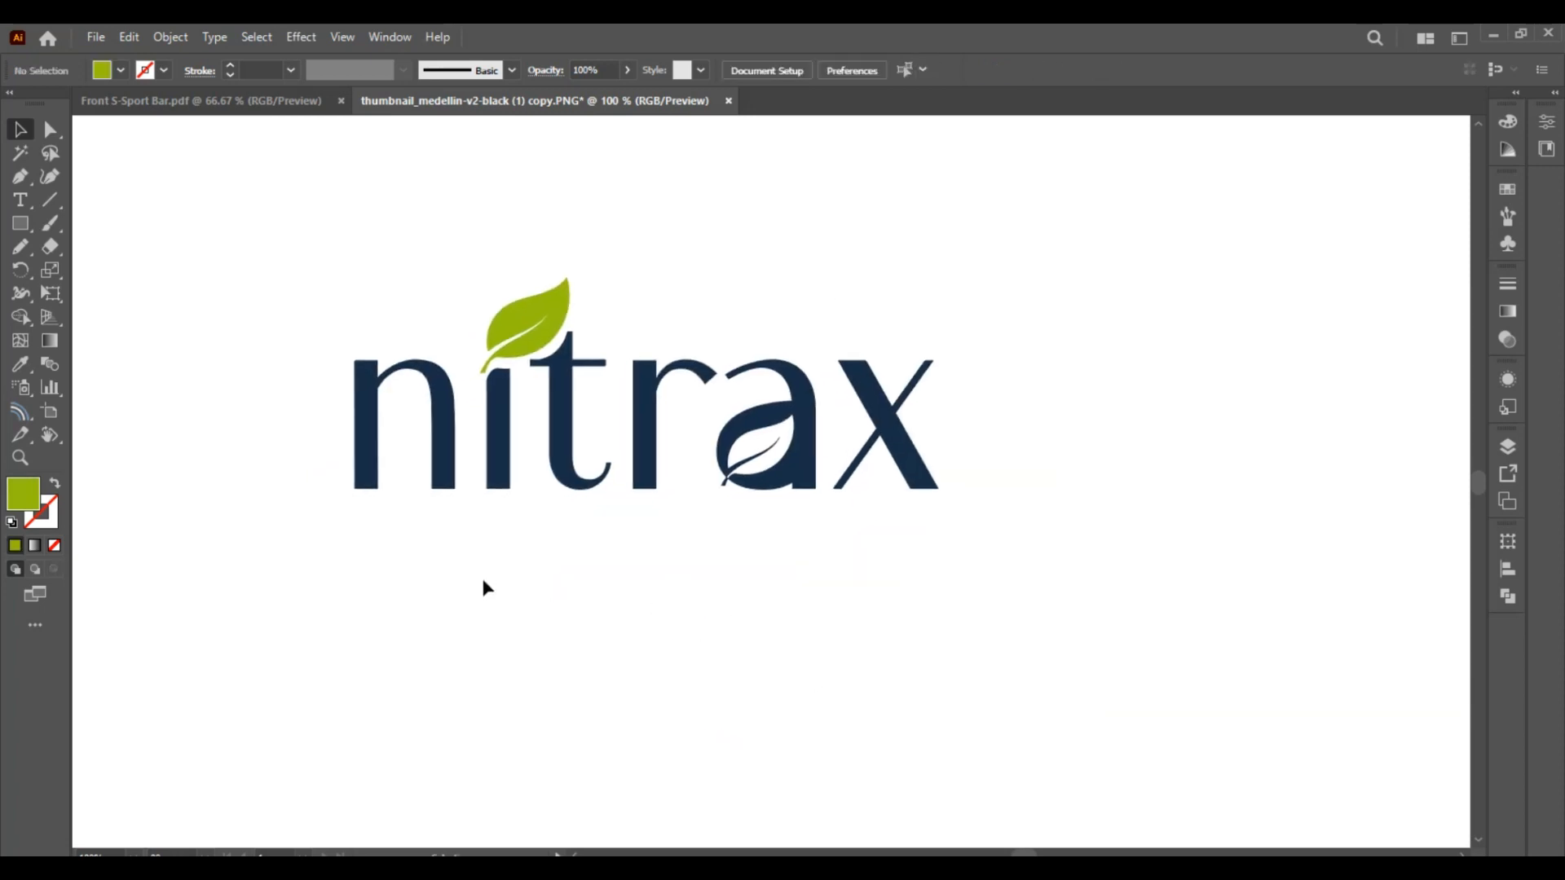
{"action": "key", "text": "t"}
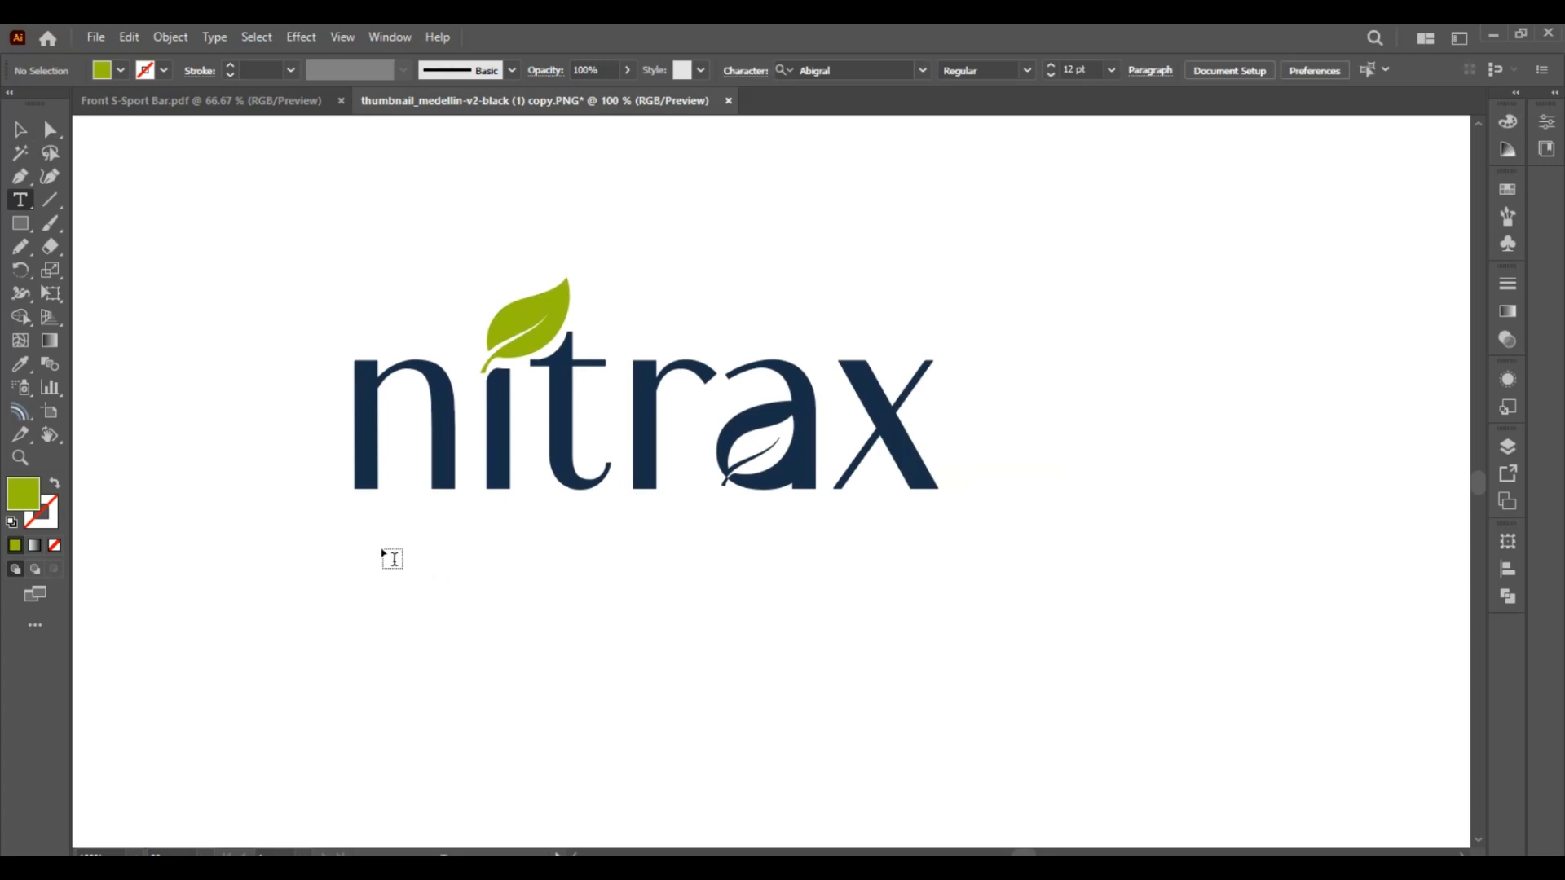
{"action": "left_click", "coordinate": [20, 129]}
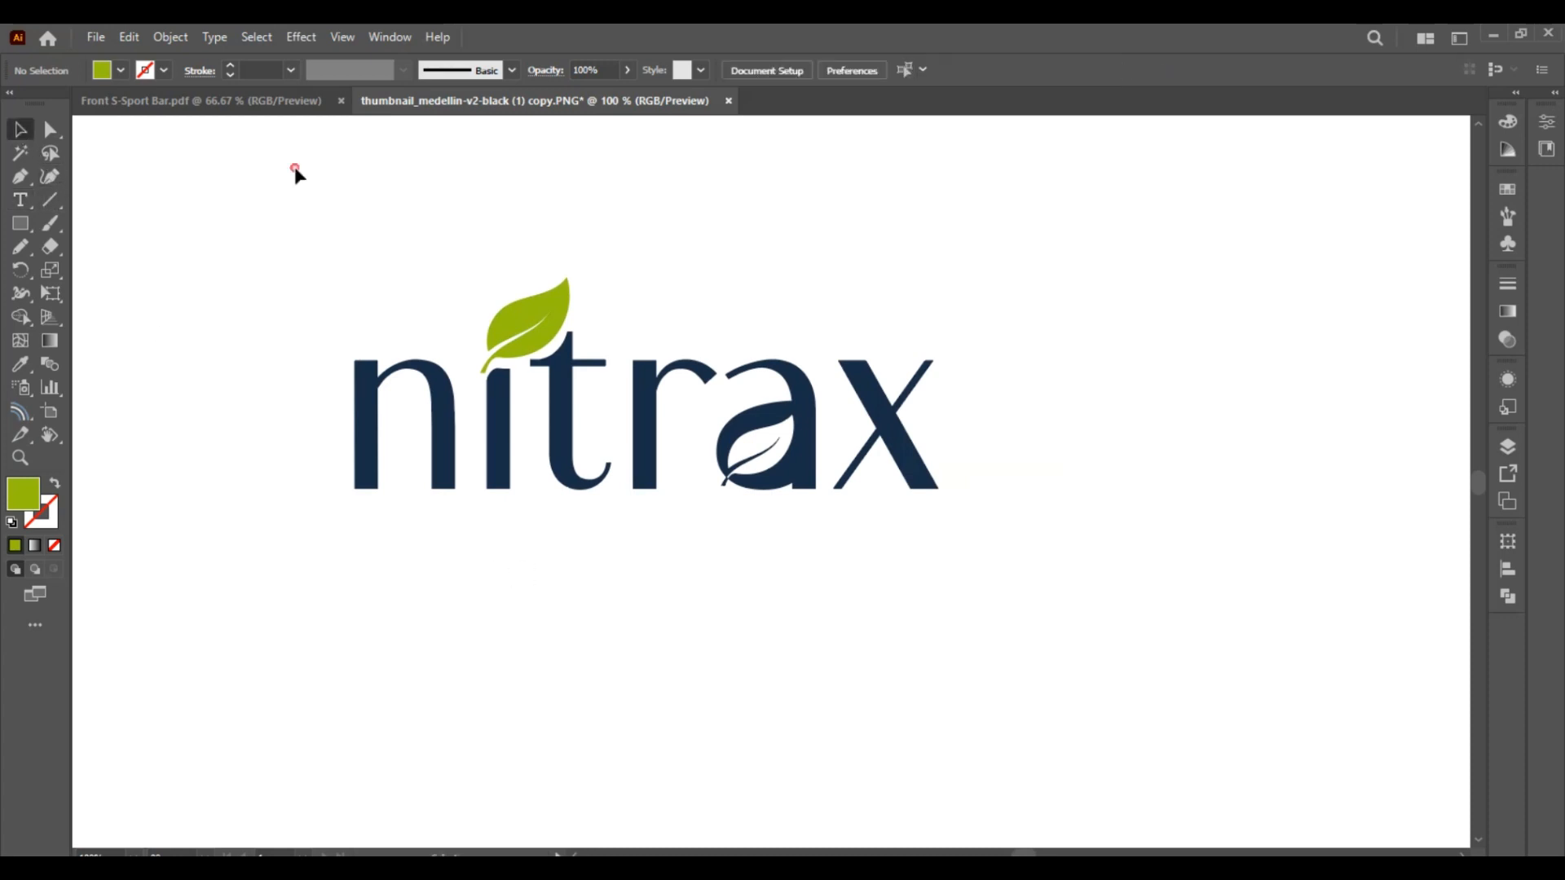
{"action": "left_click_drag", "start_coordinate": [796, 554], "coordinate": [761, 585]}
{"action": "key", "text": "t"}
{"action": "left_click", "coordinate": [390, 581]}
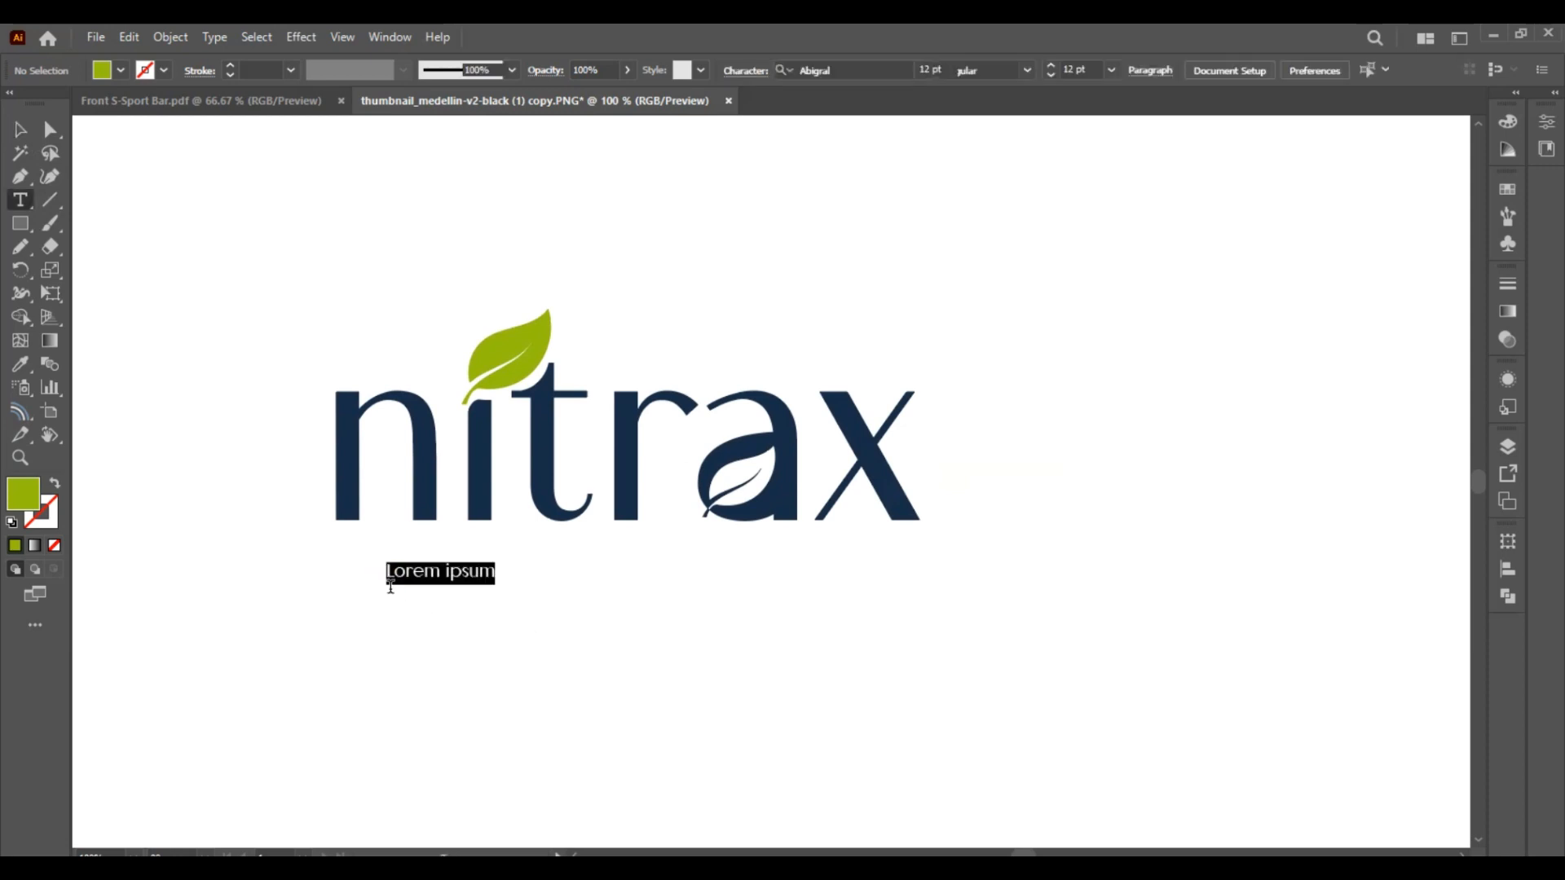
{"action": "key", "text": "BackSpace"}
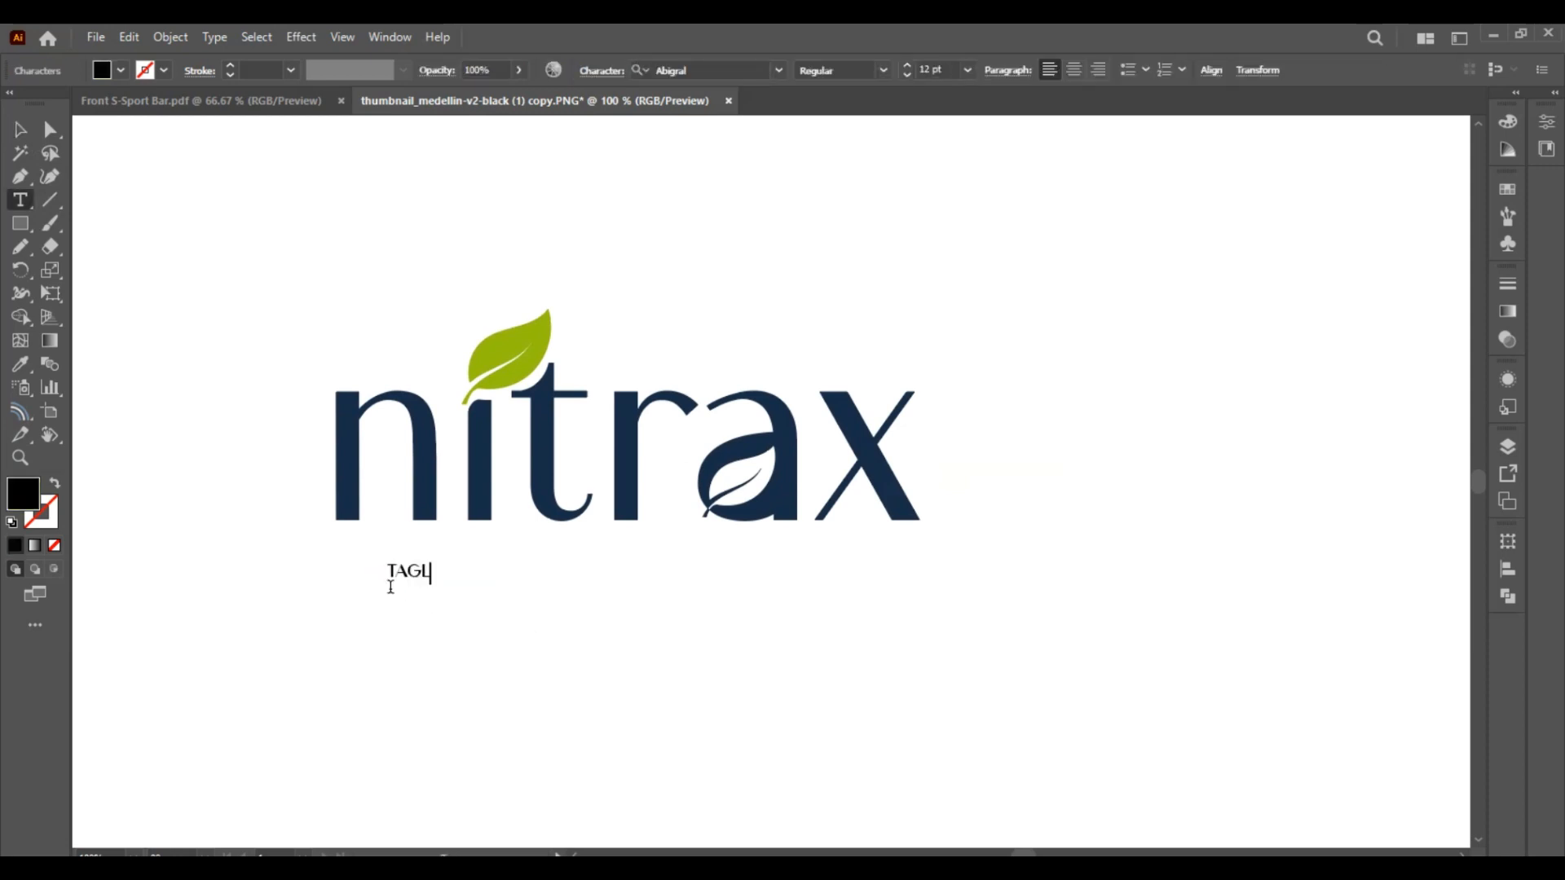
{"action": "type", "text": "TAGLINE HERE"}
{"action": "key", "text": "BackSpace"}
{"action": "key", "text": "BackSpace"}
{"action": "key", "text": "BackSpace"}
{"action": "key", "text": "BackSpace"}
{"action": "type", "text": "GOES HERE"}
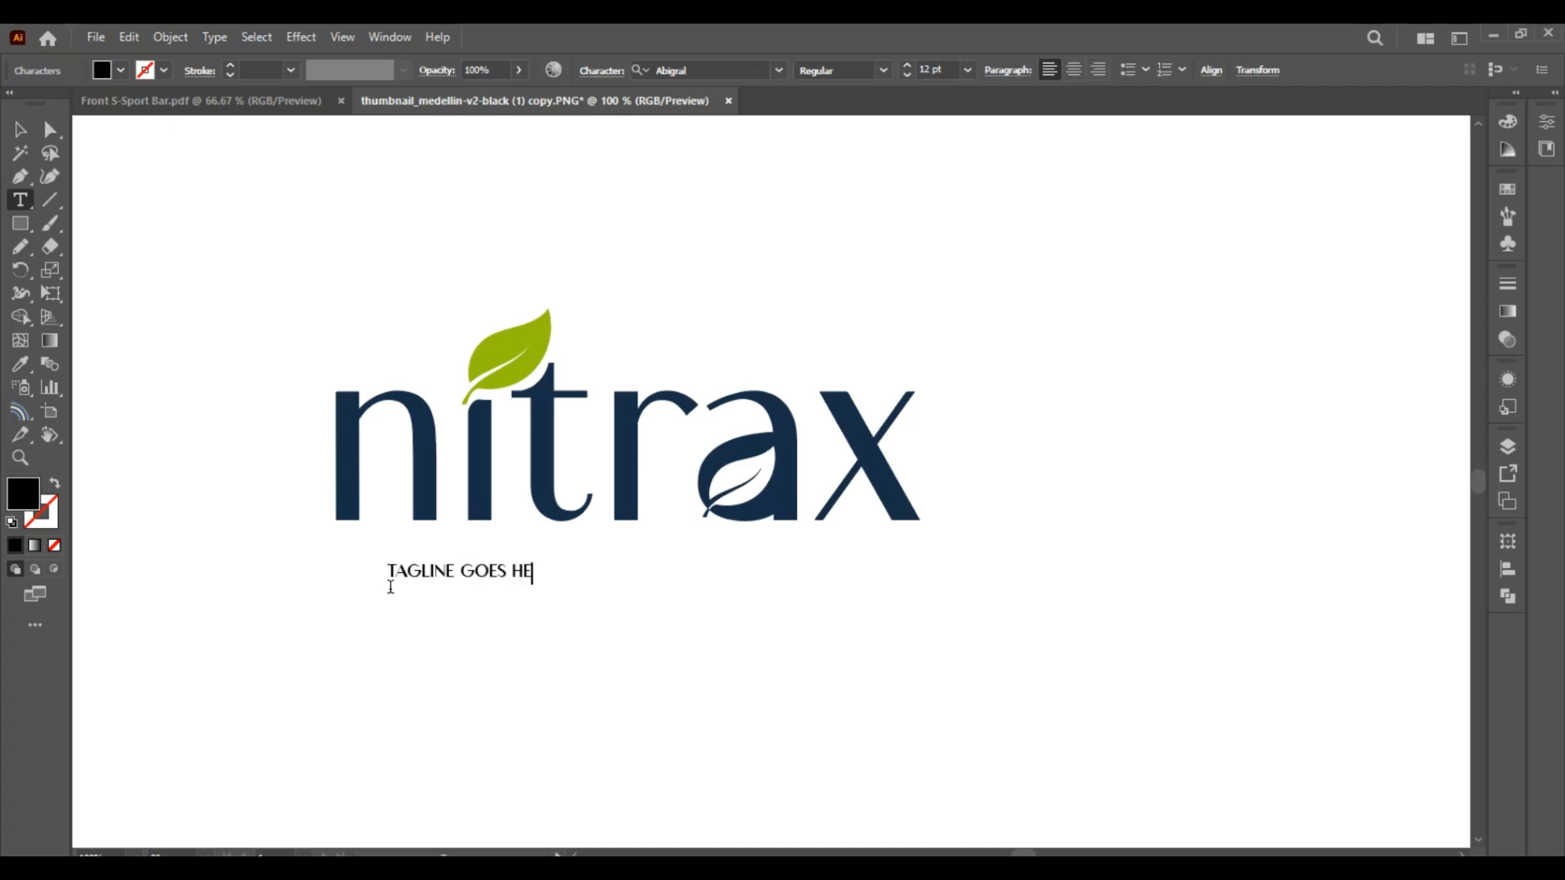
{"action": "left_click", "coordinate": [20, 129]}
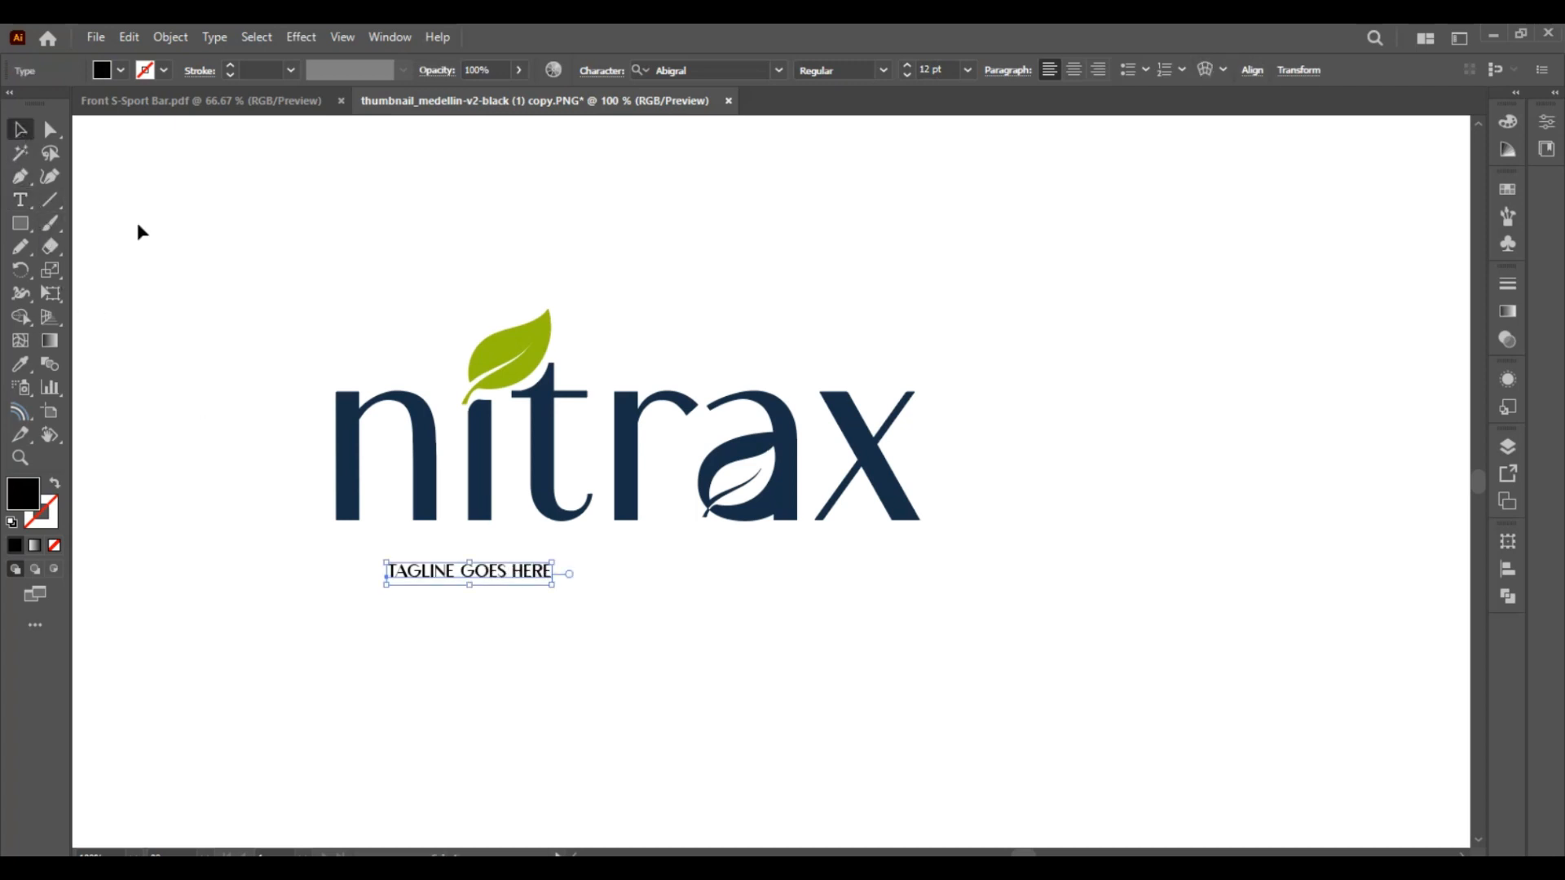
Enlarge the tagline to about 32.4 pt directly under the wordmark and widen its letter spacing to span the wordmark's width
{"action": "left_click_drag", "start_coordinate": [552, 587], "coordinate": [835, 676]}
{"action": "left_click_drag", "start_coordinate": [769, 599], "coordinate": [705, 595]}
{"action": "key", "text": "alt+Right"}
{"action": "key", "text": "alt+Right"}
{"action": "key", "text": "alt+Right"}
{"action": "key", "text": "alt+Right"}
{"action": "key", "text": "alt+Right"}
{"action": "key", "text": "alt+Right"}
{"action": "key", "text": "alt+Right"}
{"action": "key", "text": "alt+Right"}
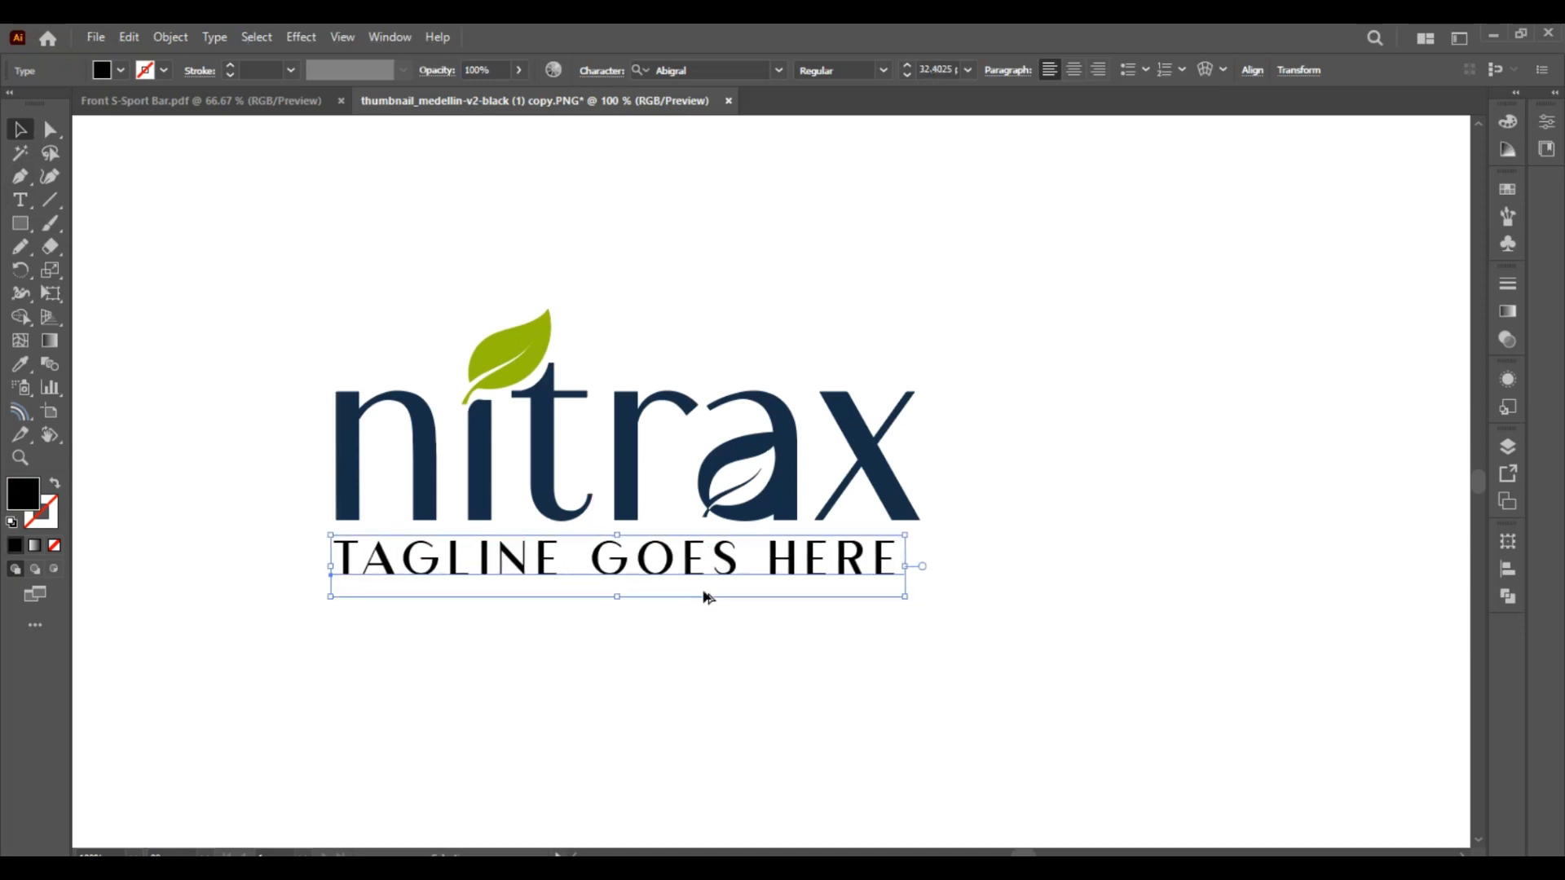
Convert the tagline to outlines and fill it with the green sampled from the upper leaf
{"action": "key", "text": "ctrl+shift+o"}
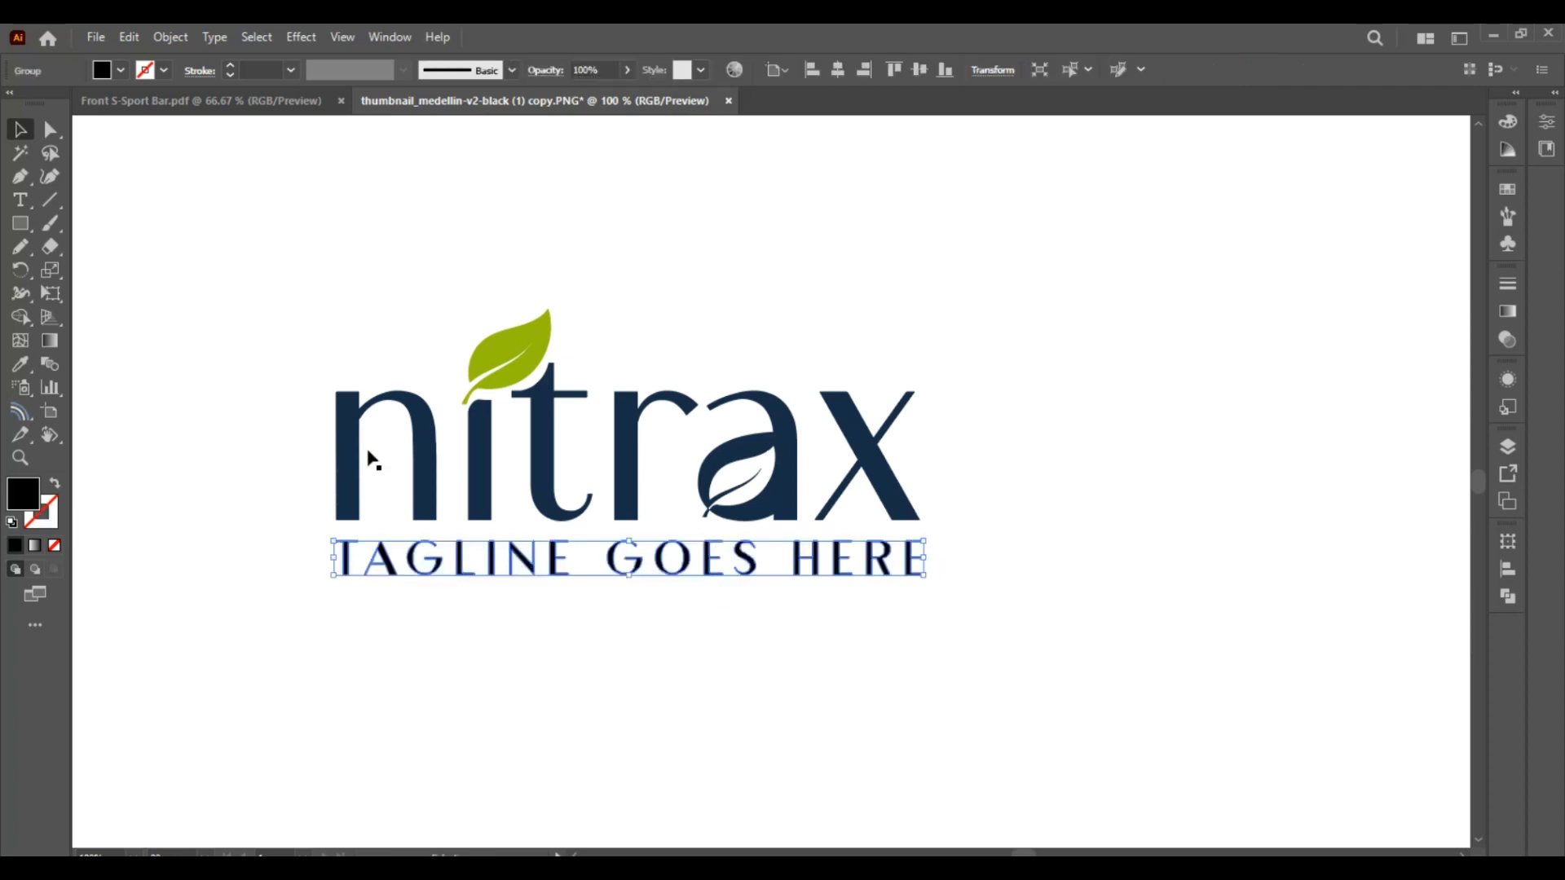
{"action": "key", "text": "i"}
{"action": "left_click", "coordinate": [534, 344]}
{"action": "key", "text": "v"}
{"action": "left_click", "coordinate": [579, 662]}
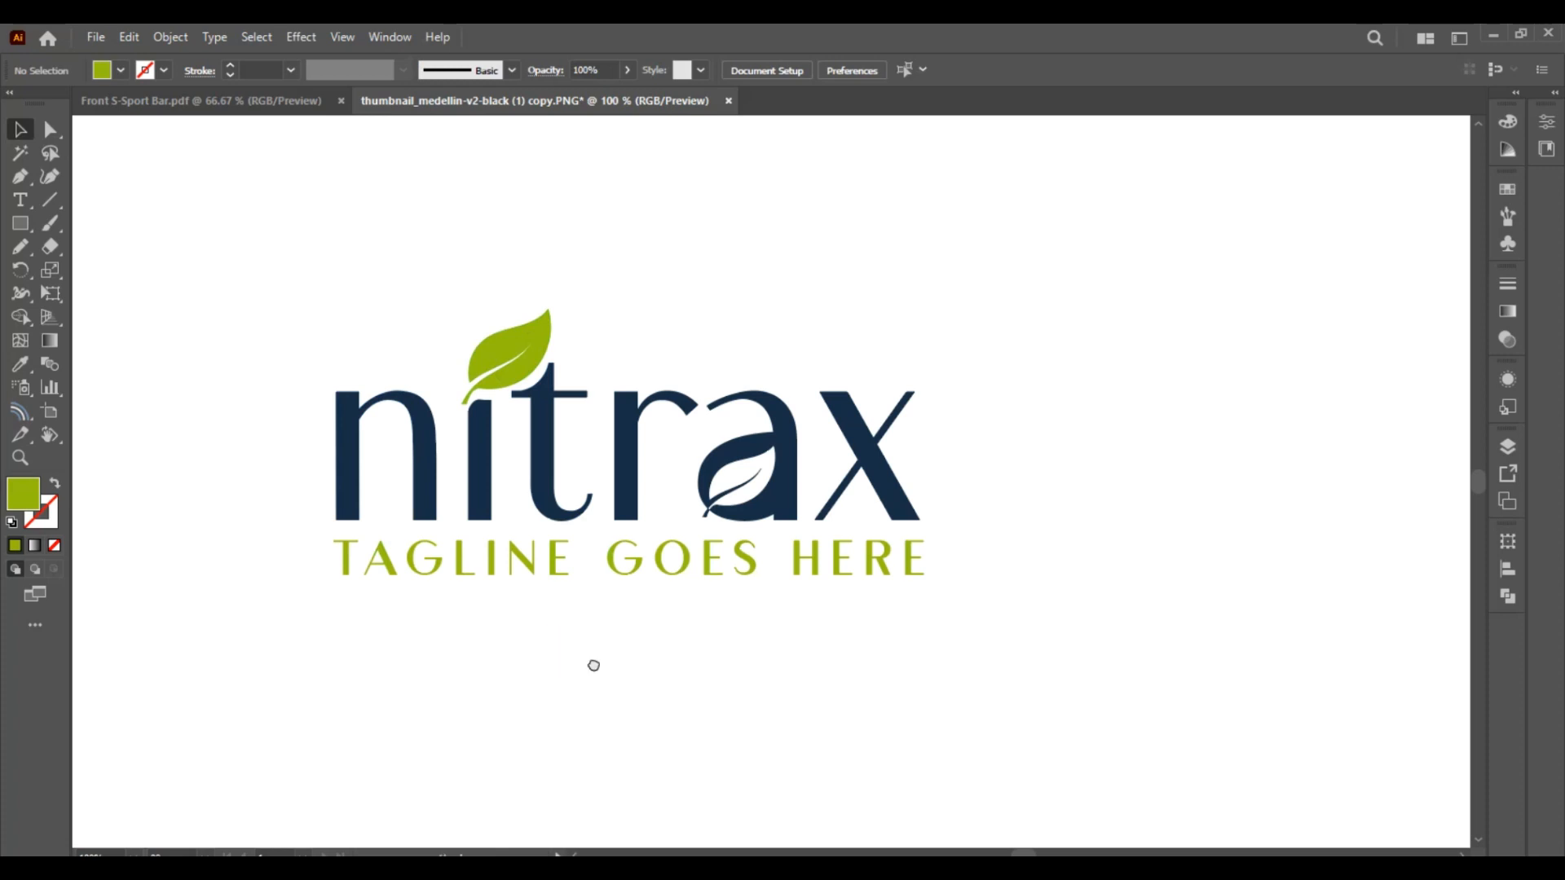
Scale the whole logo with its tagline up proportionally from its centre and shift it slightly downward on the artboard
{"action": "left_click_drag", "start_coordinate": [593, 665], "coordinate": [574, 662]}
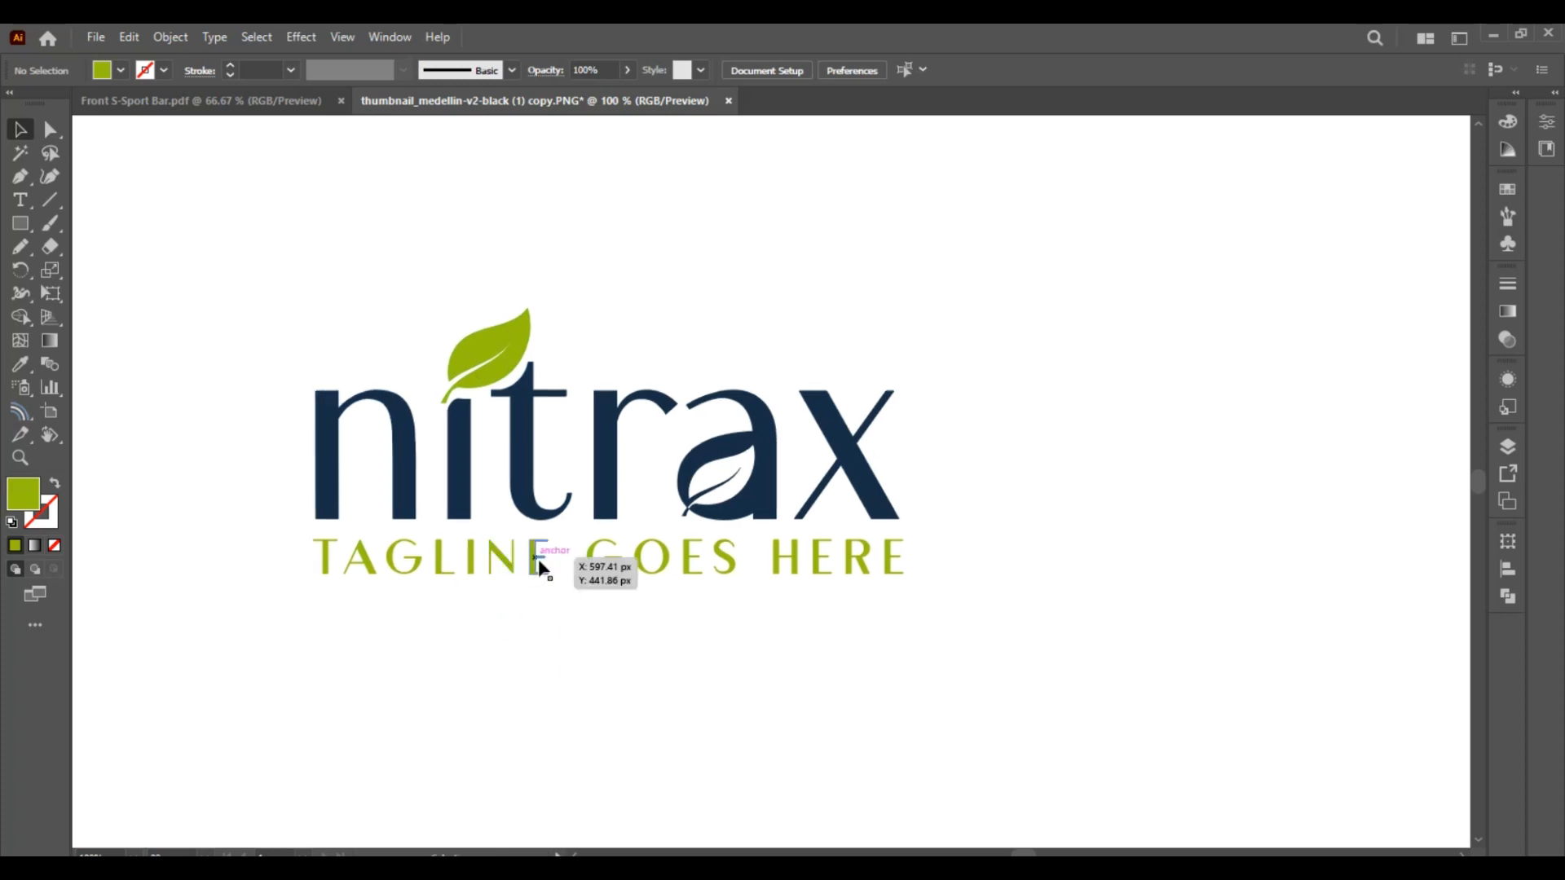
{"action": "left_click", "coordinate": [537, 632]}
{"action": "left_click_drag", "start_coordinate": [549, 668], "coordinate": [539, 677]}
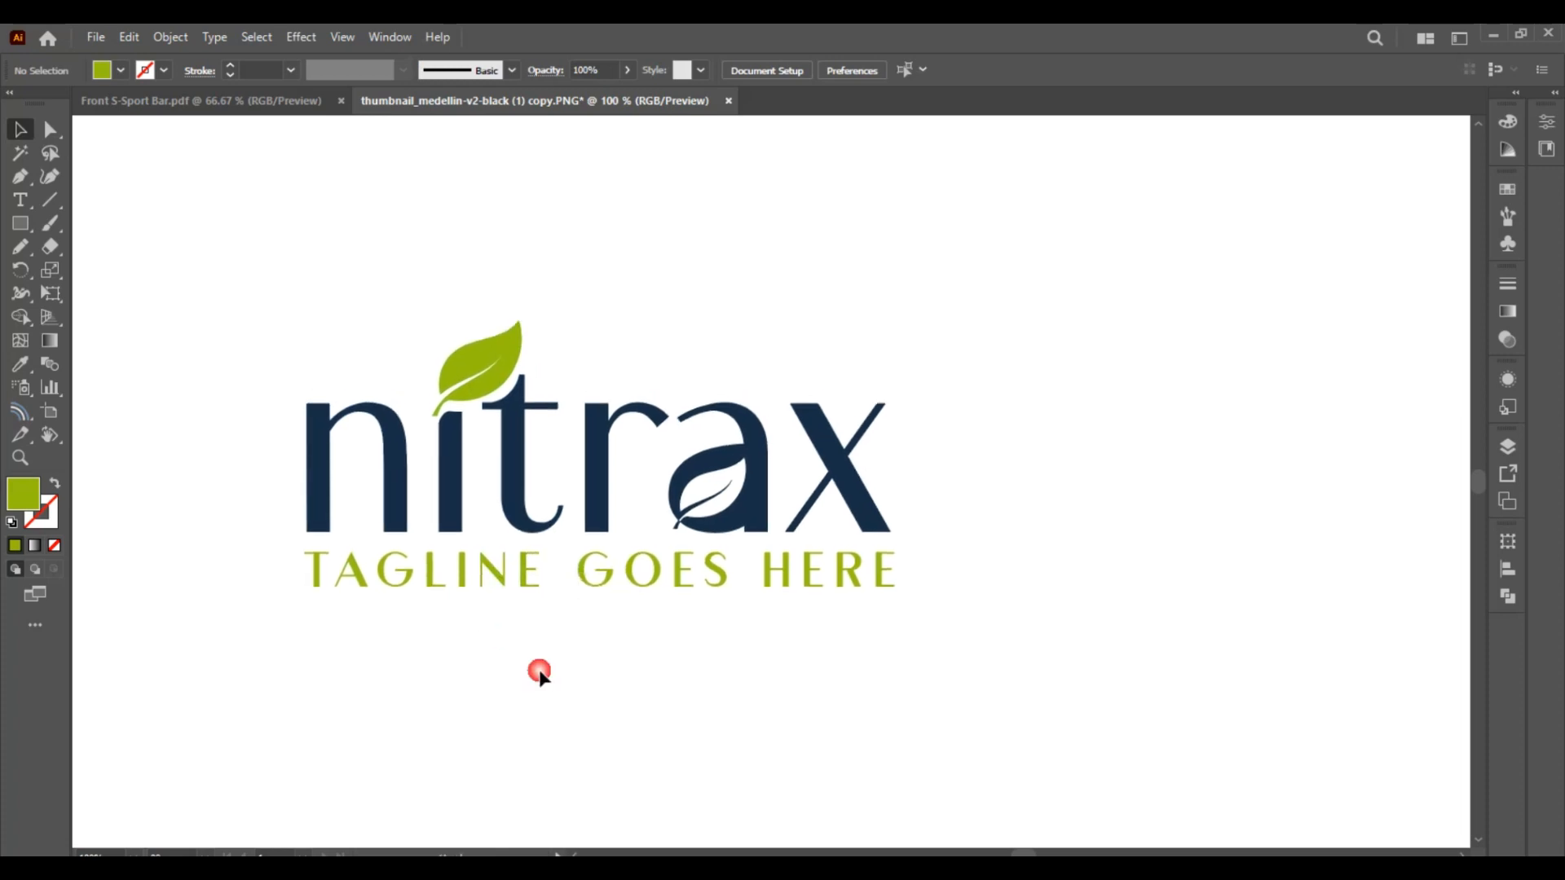
{"action": "key", "text": "ctrl+minus"}
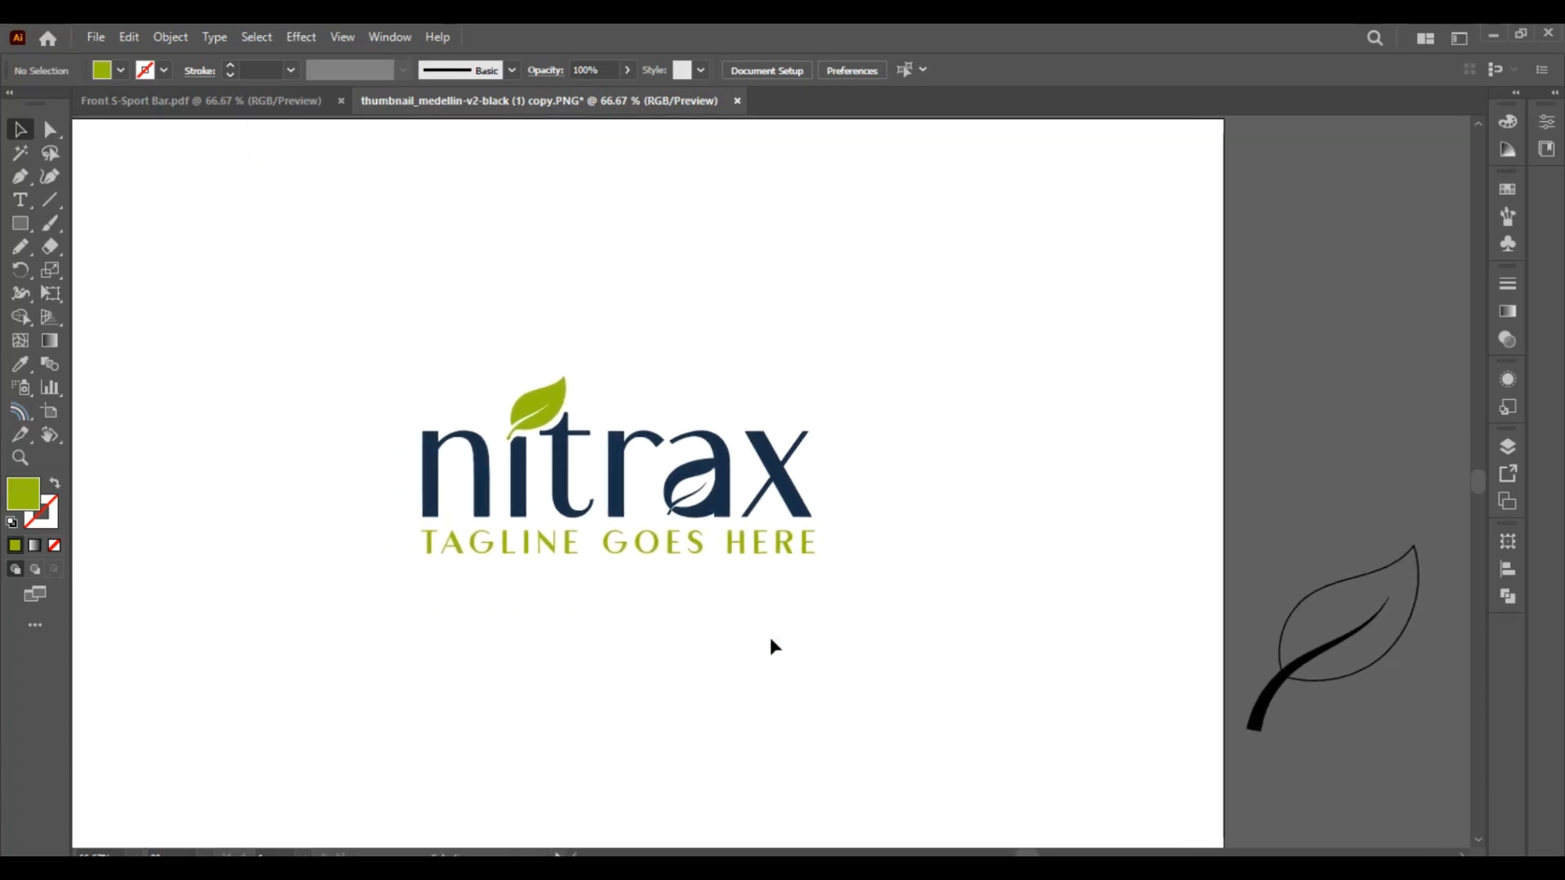
{"action": "scroll", "coordinate": [769, 638], "scroll_direction": "down", "scroll_amount": 1}
{"action": "left_click_drag", "start_coordinate": [769, 655], "coordinate": [800, 644]}
{"action": "left_click_drag", "start_coordinate": [855, 593], "coordinate": [396, 391]}
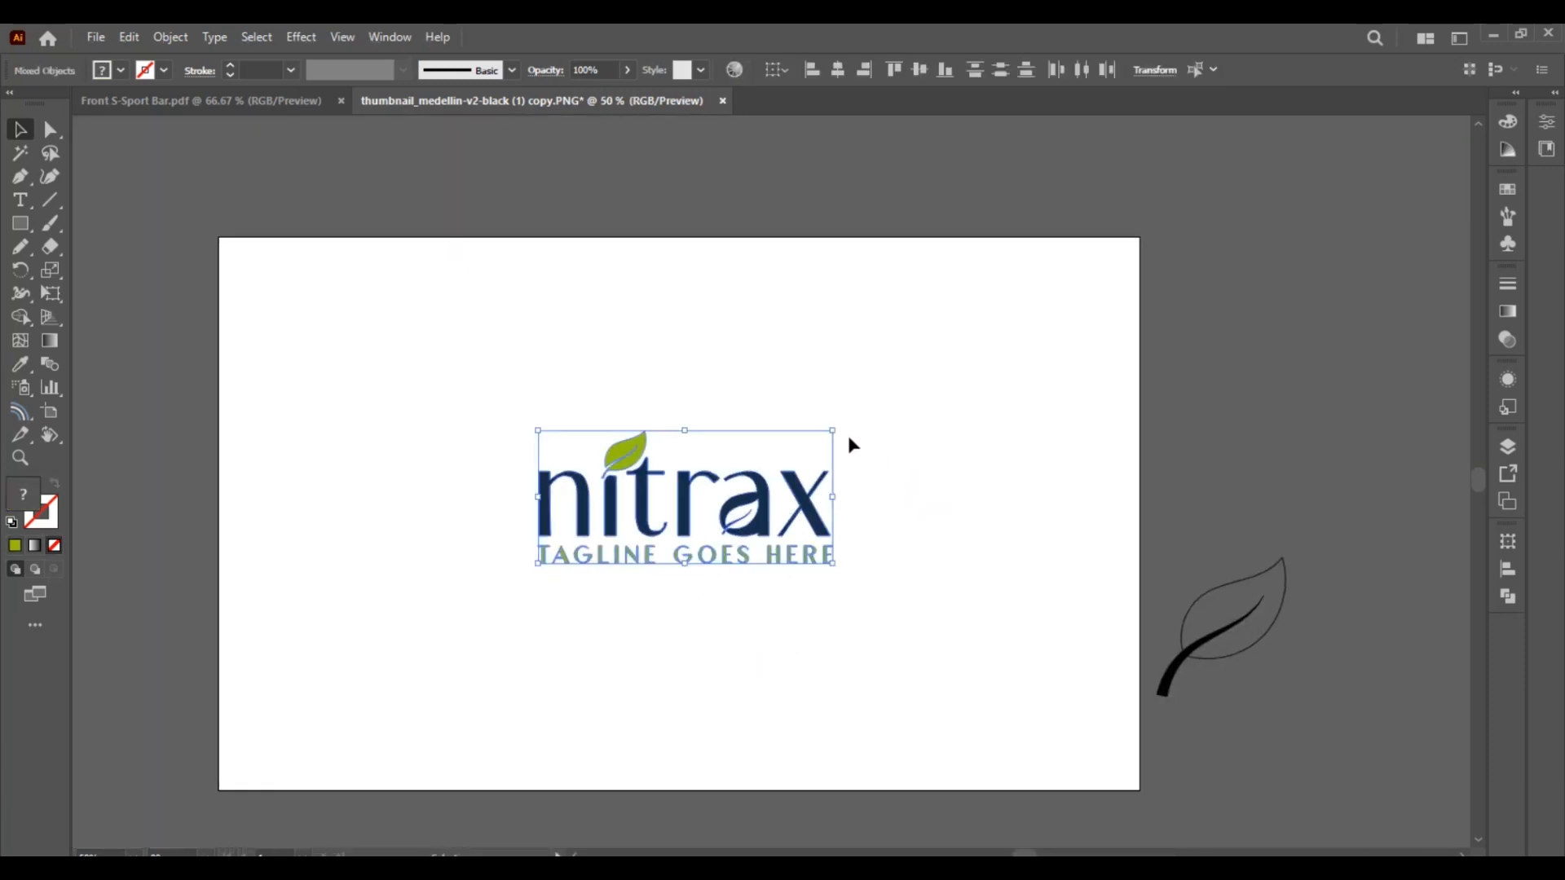
{"action": "left_click_drag", "start_coordinate": [847, 438], "coordinate": [905, 412]}
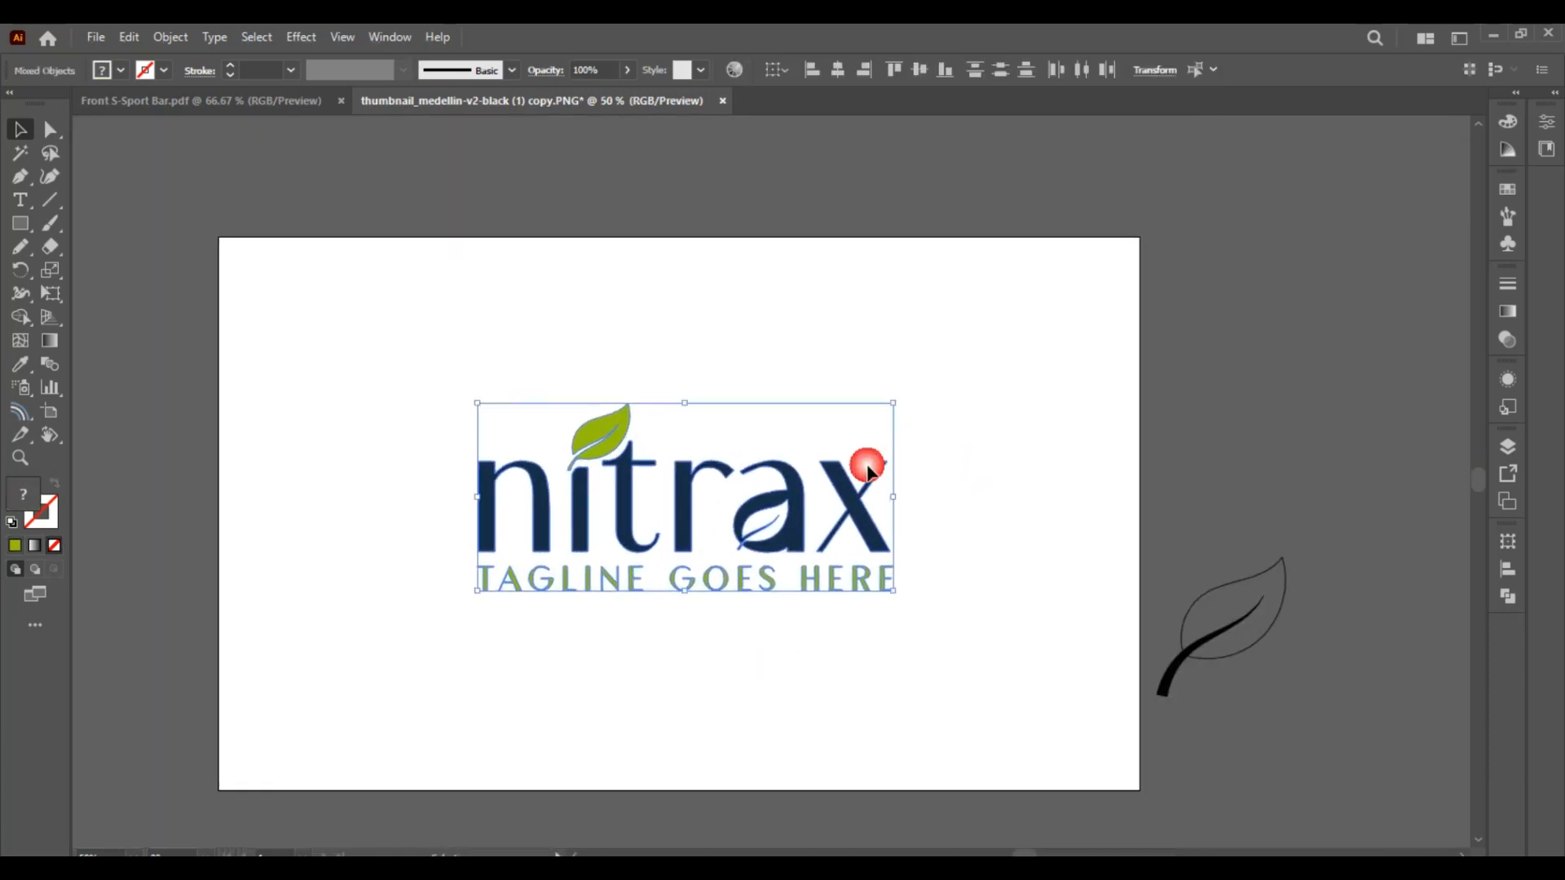
{"action": "left_click_drag", "start_coordinate": [864, 521], "coordinate": [862, 534]}
{"action": "left_click", "coordinate": [1007, 603]}
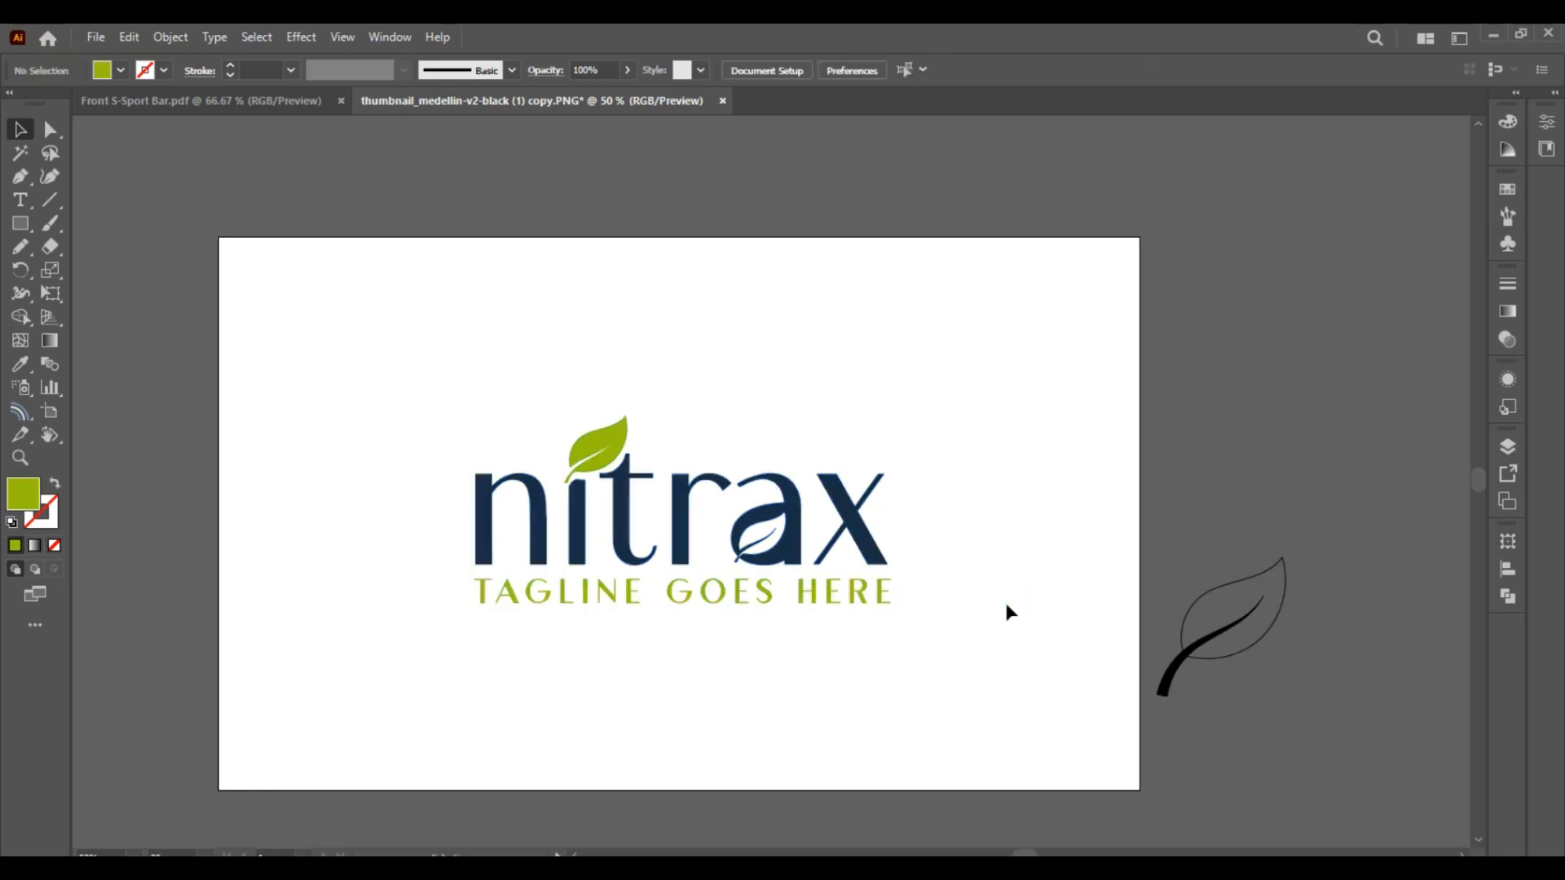